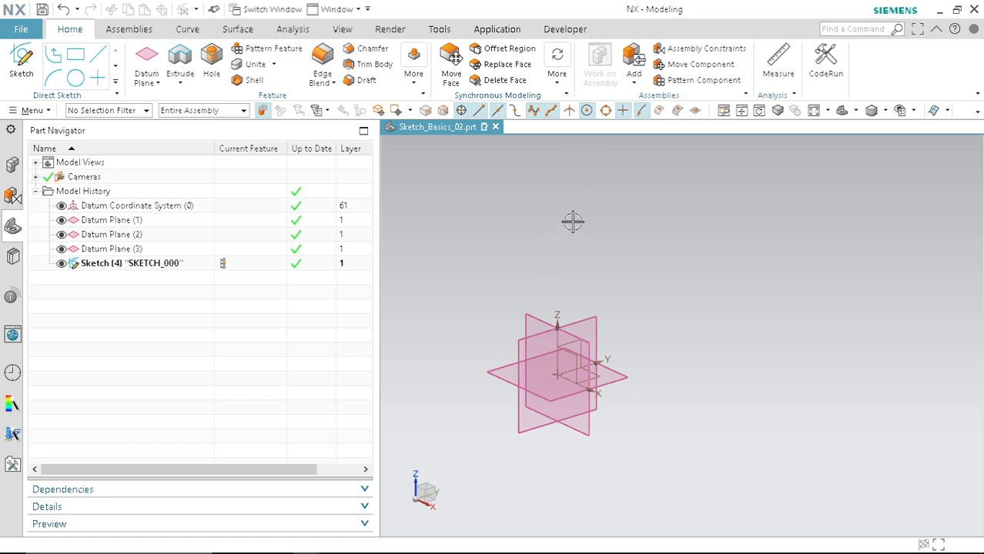
Step: Open SKETCH_000 for editing from the model history
double_click(148, 264)
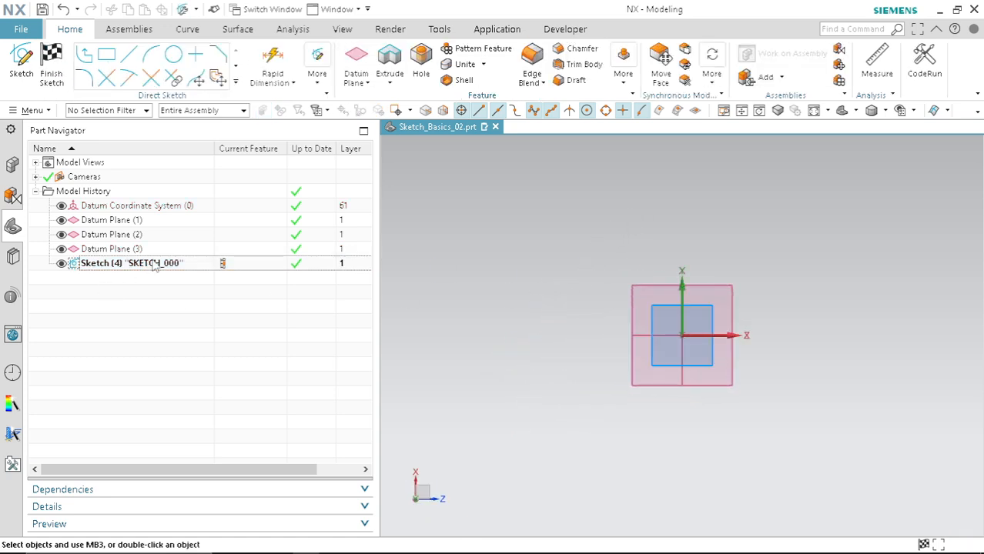
scroll(542, 270, "down", 3)
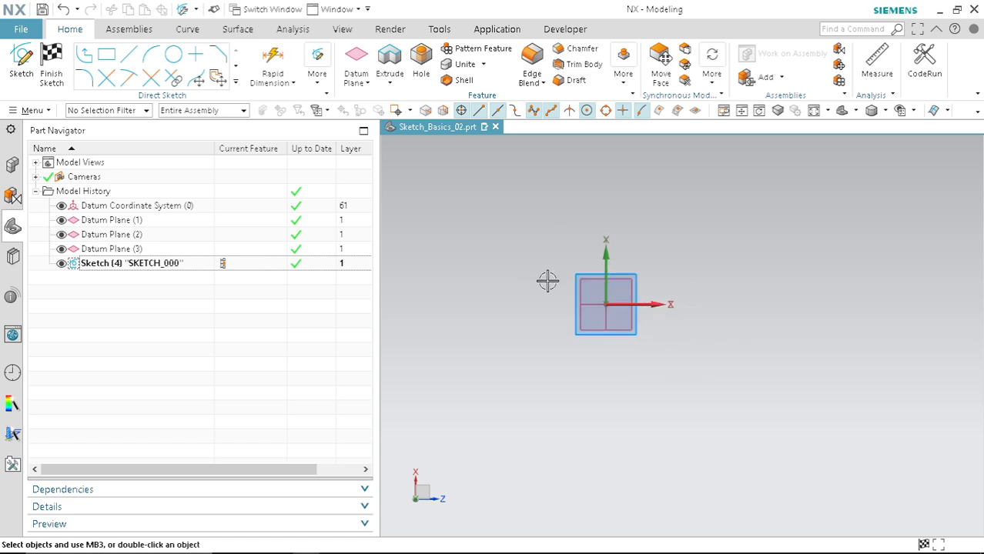
scroll(597, 269, "up", 4)
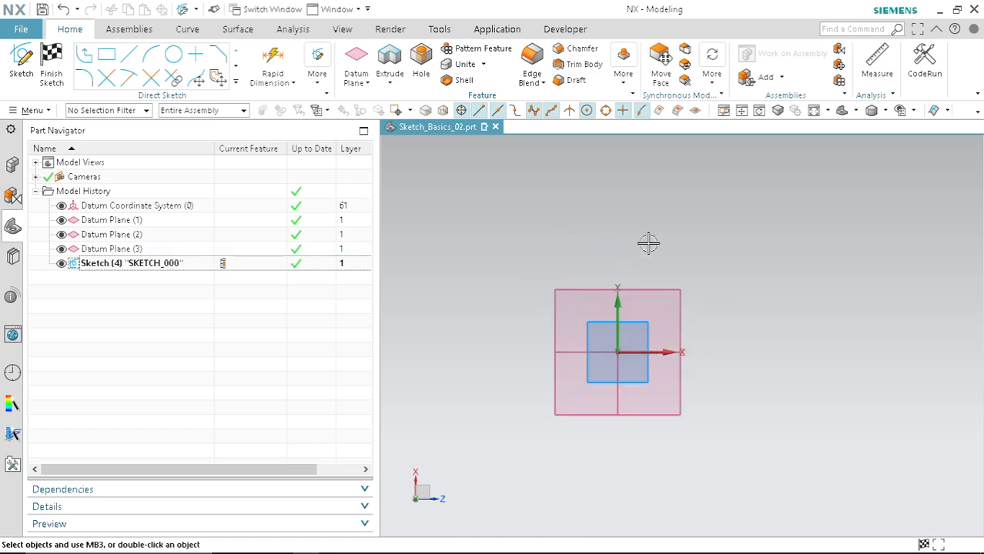
Step: Open the Geometric Constraints dialog, then move and enlarge it beside the graphics area
left_click(318, 74)
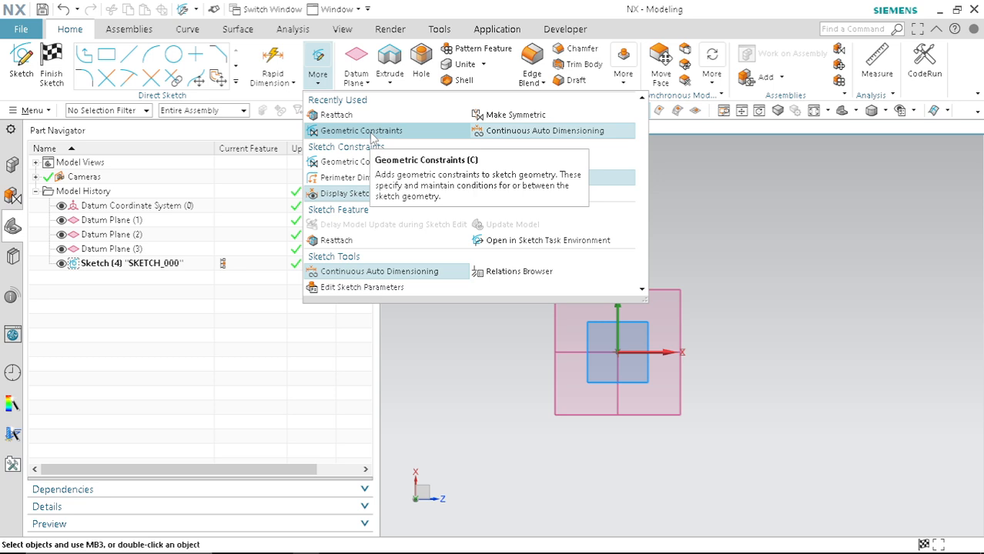
left_click(817, 190)
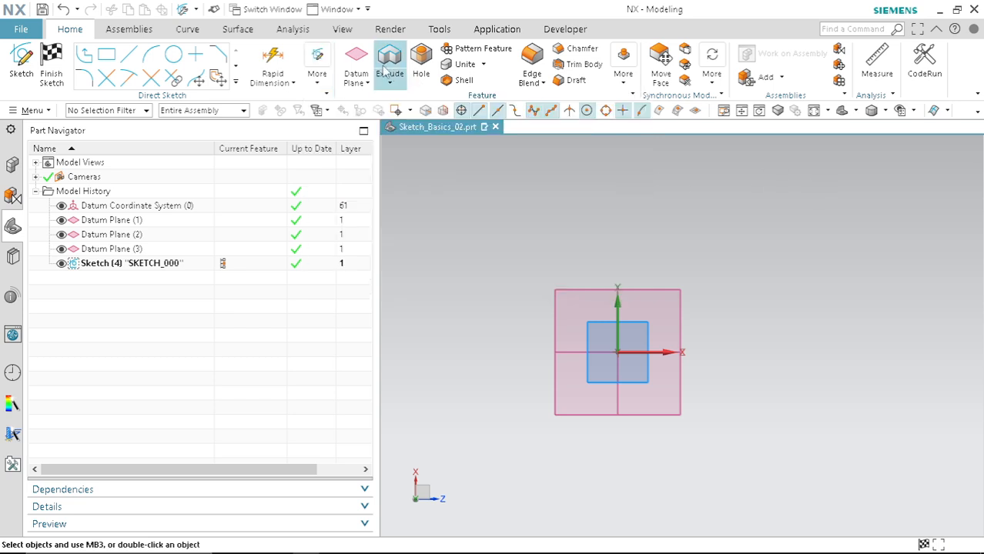
left_click(320, 86)
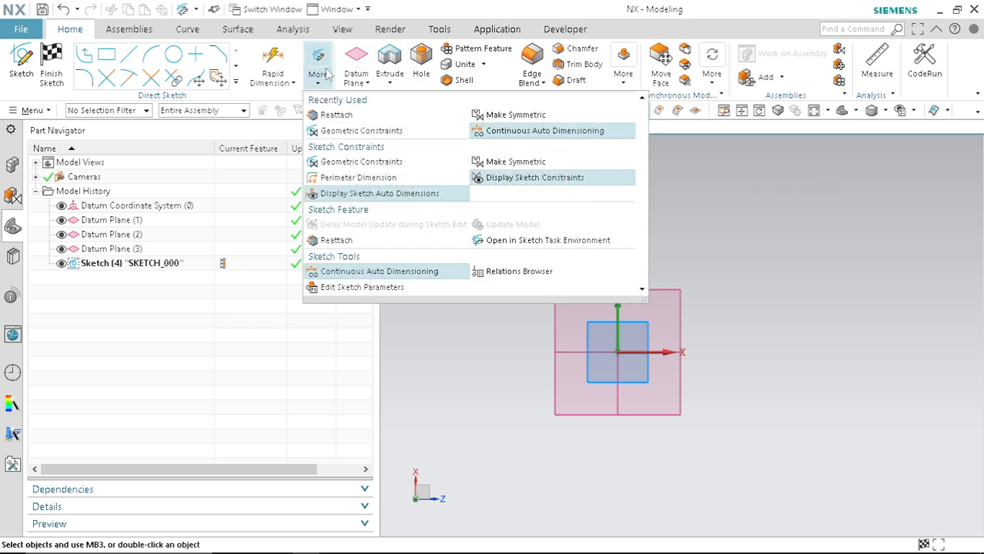
left_click(361, 130)
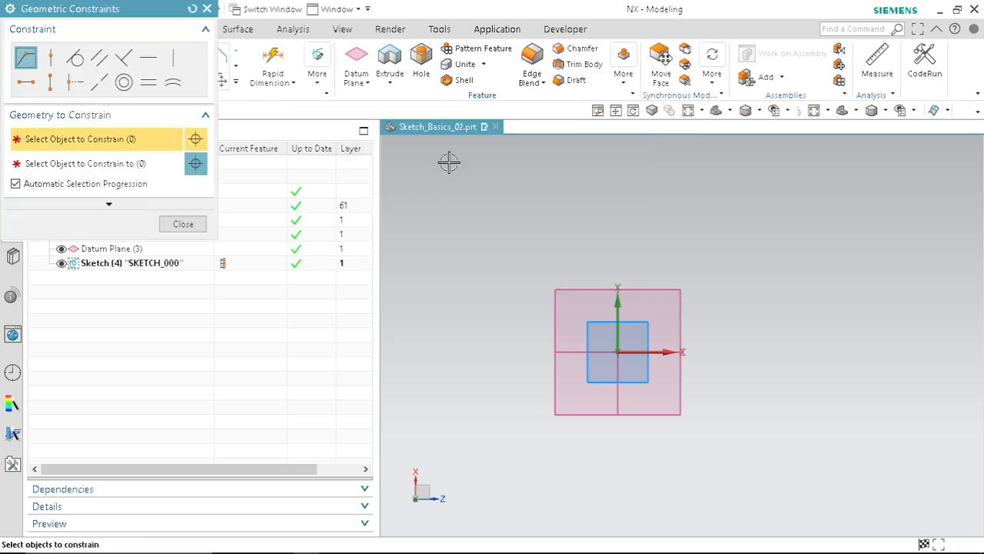
left_click(206, 9)
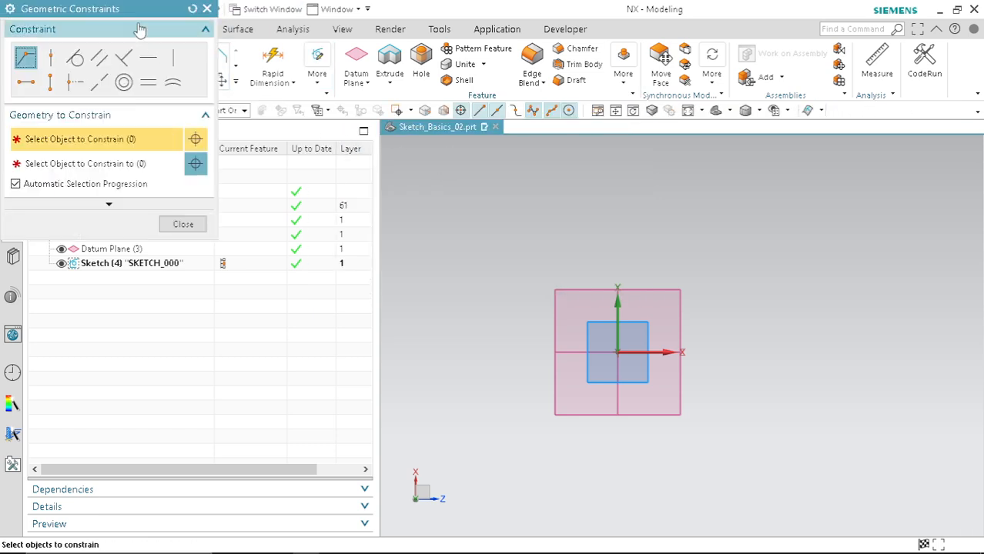
left_click_drag(127, 13, 366, 136)
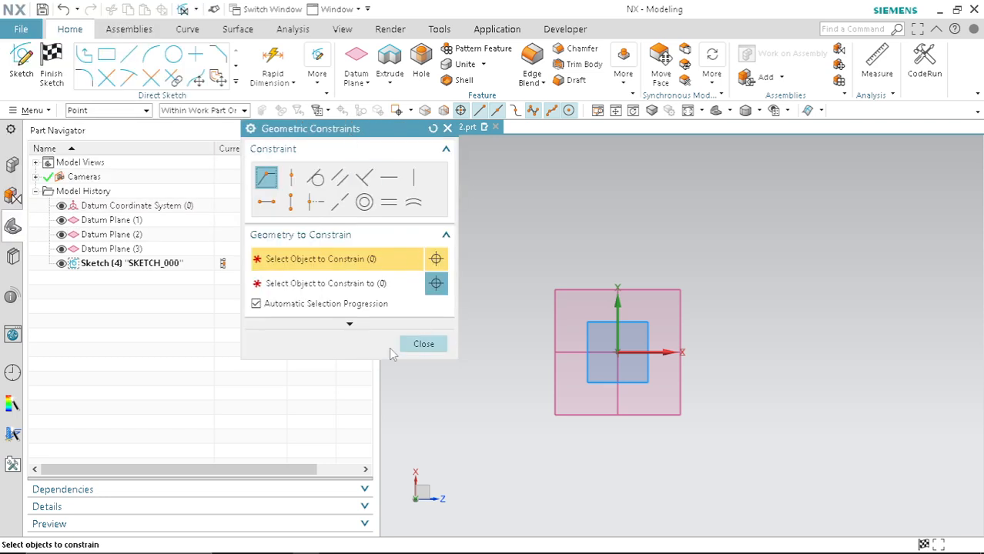
left_click_drag(341, 361, 334, 519)
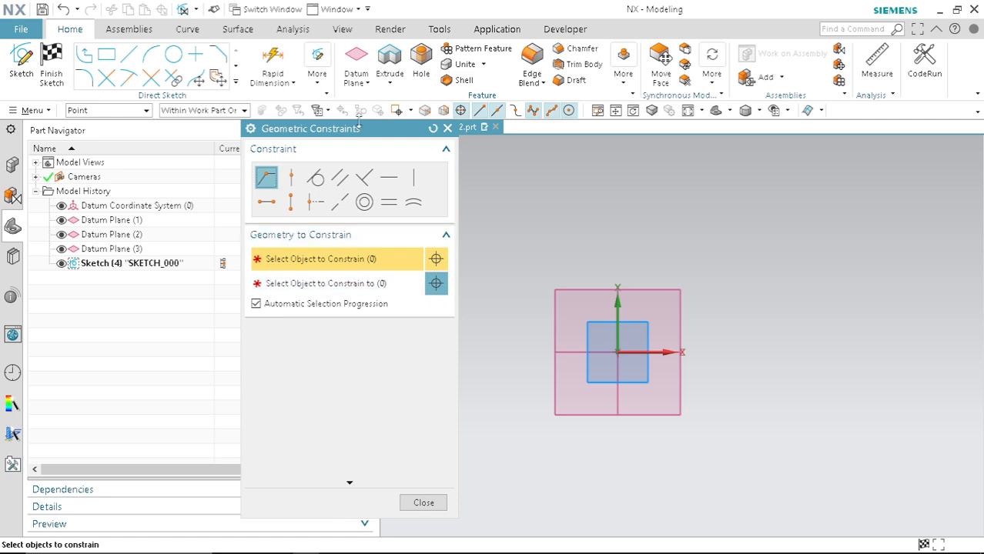
left_click_drag(352, 129, 326, 86)
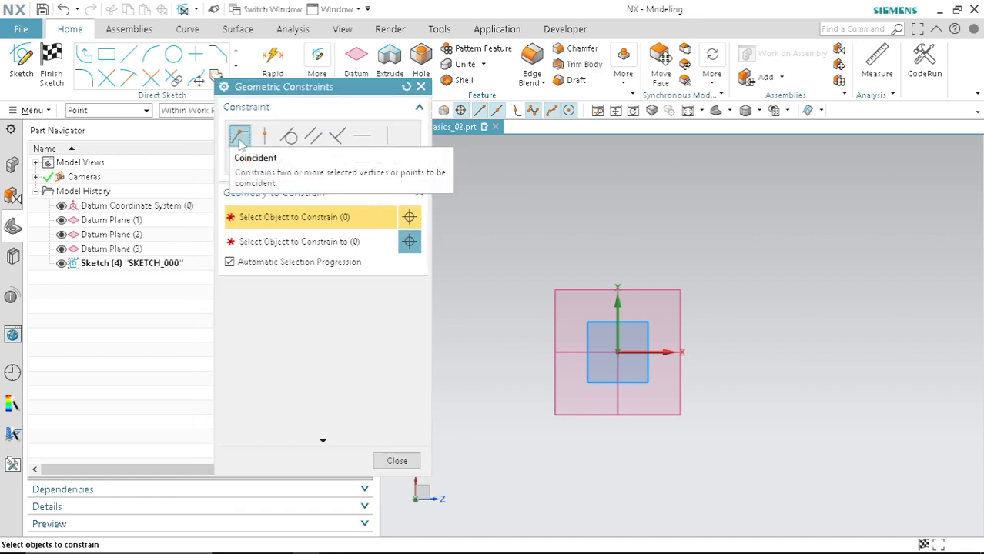
Step: Expand the dialog's settings to review the enabled constraint types, then close the dialog
left_click(323, 441)
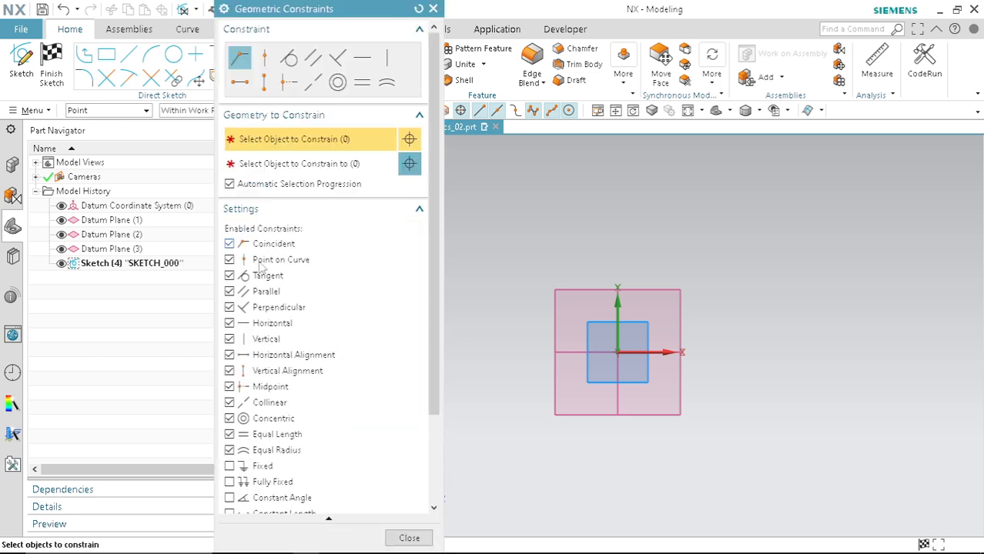
scroll(260, 338, "down", 3)
scroll(295, 365, "up", 3)
left_click_drag(342, 16, 334, 135)
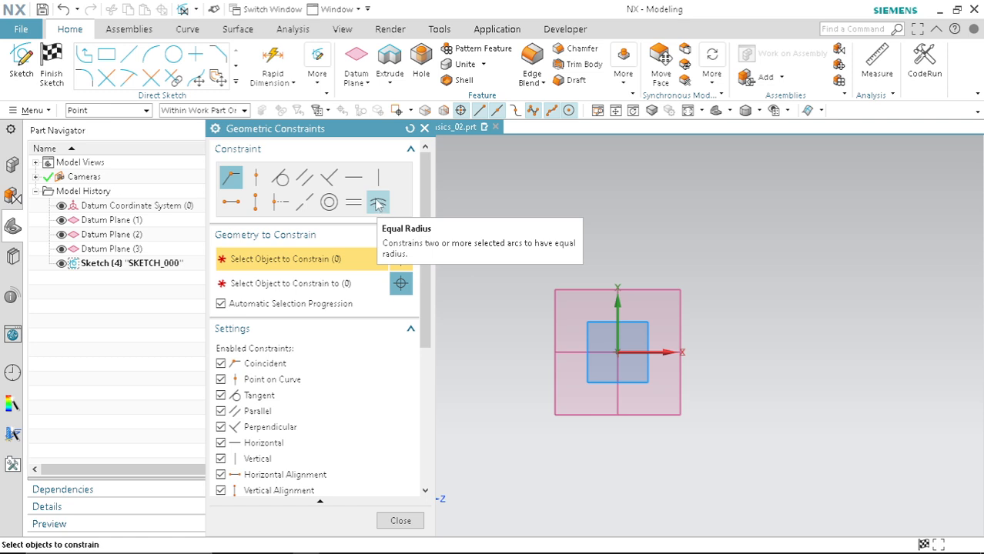
left_click(424, 128)
Step: Draw a horizontal line about 108 mm long above the sketch origin with the Profile tool
left_click(84, 54)
left_click(459, 210)
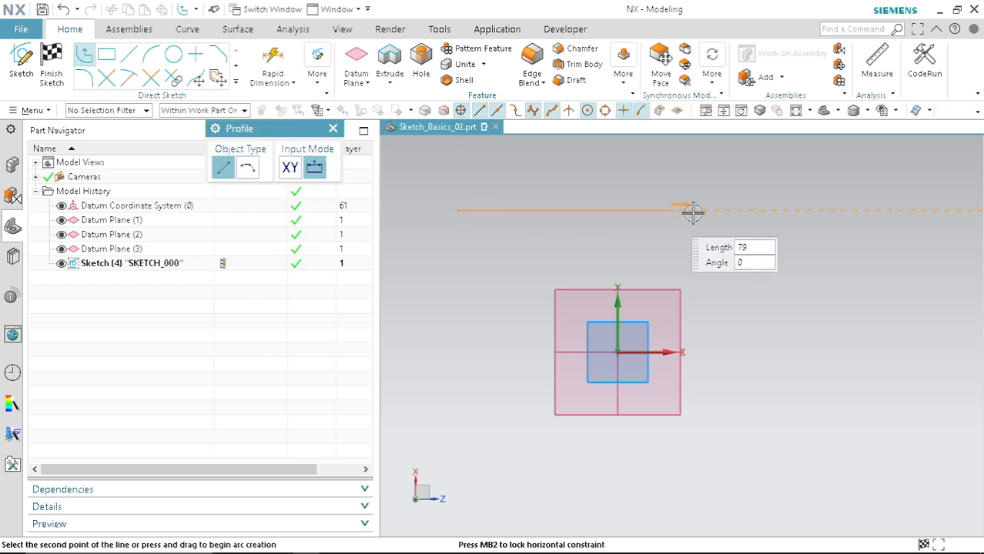
left_click(746, 210)
key("Escape")
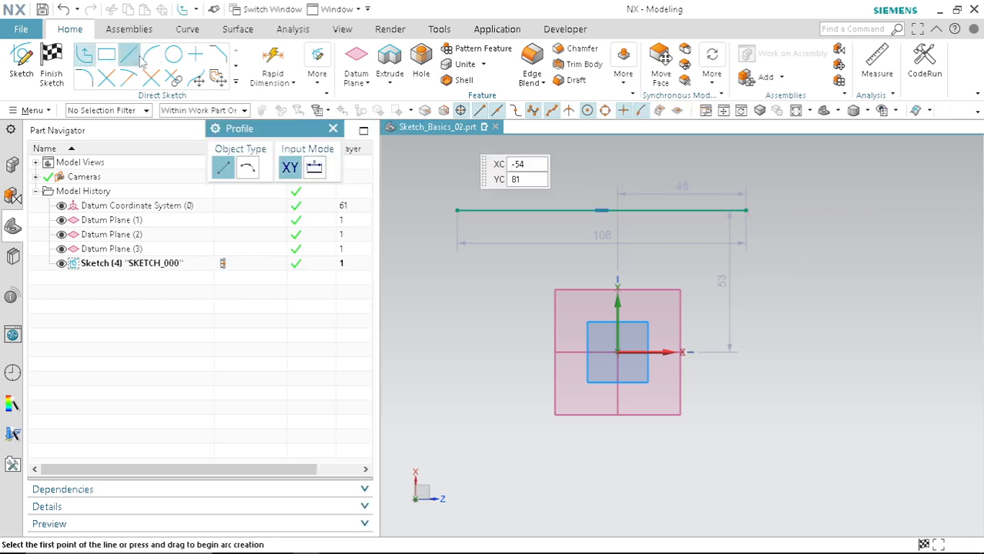
Step: Draw an inclined line about 75 mm long to the right of the horizontal line
left_click(129, 54)
left_click(783, 246)
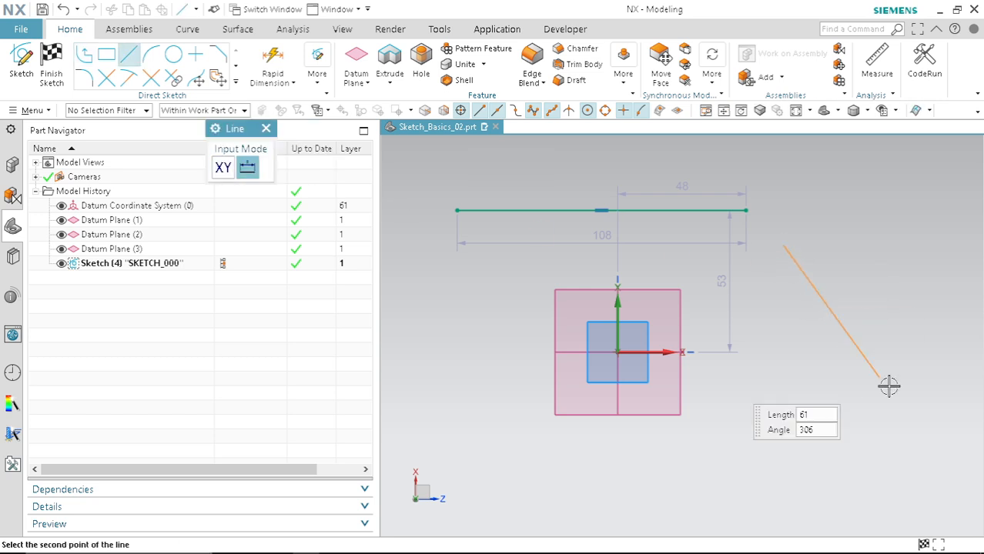
left_click(867, 427)
key("Escape")
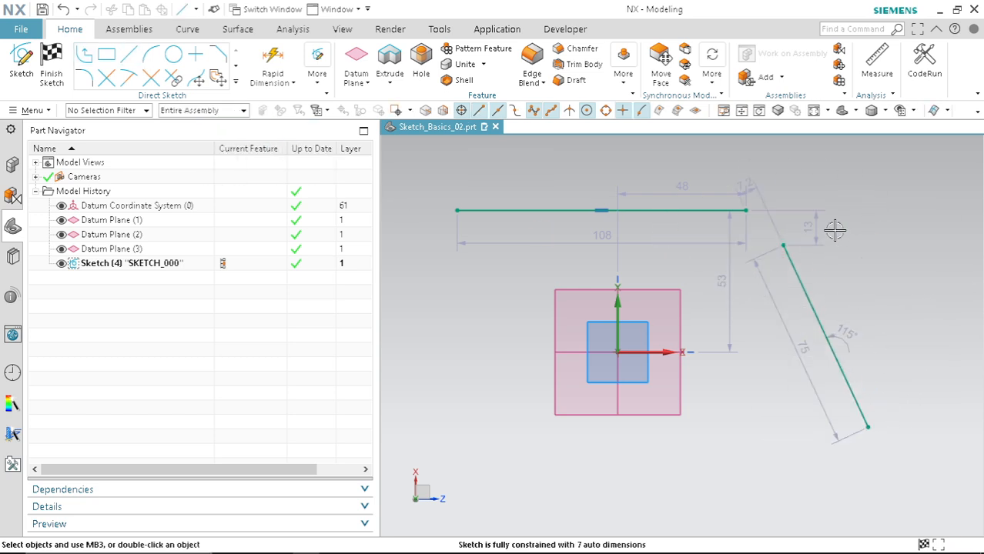
Step: Make the horizontal line's right end coincident with the inclined line's upper end
scroll(811, 212, "up", 5)
scroll(627, 260, "down", 3)
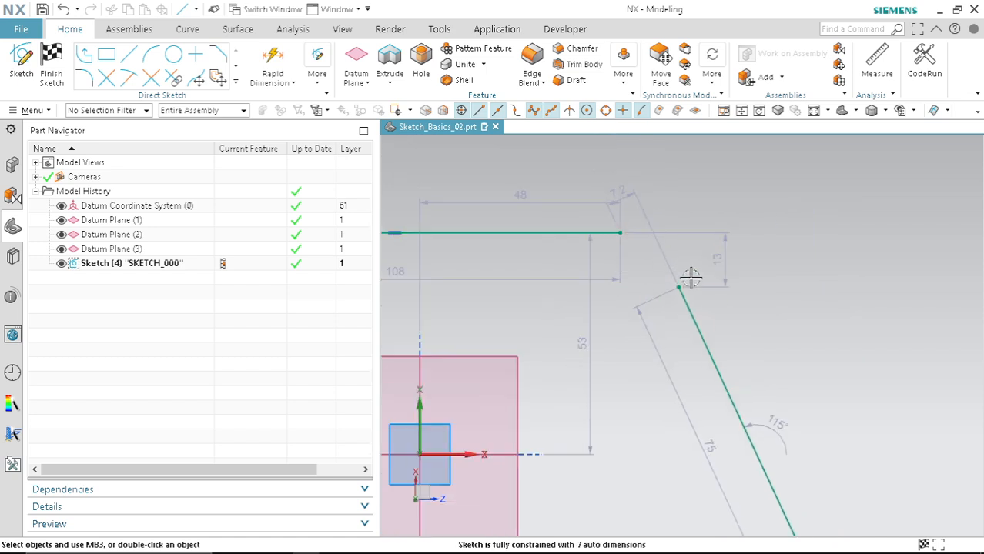
scroll(669, 262, "down", 3)
scroll(678, 258, "up", 4)
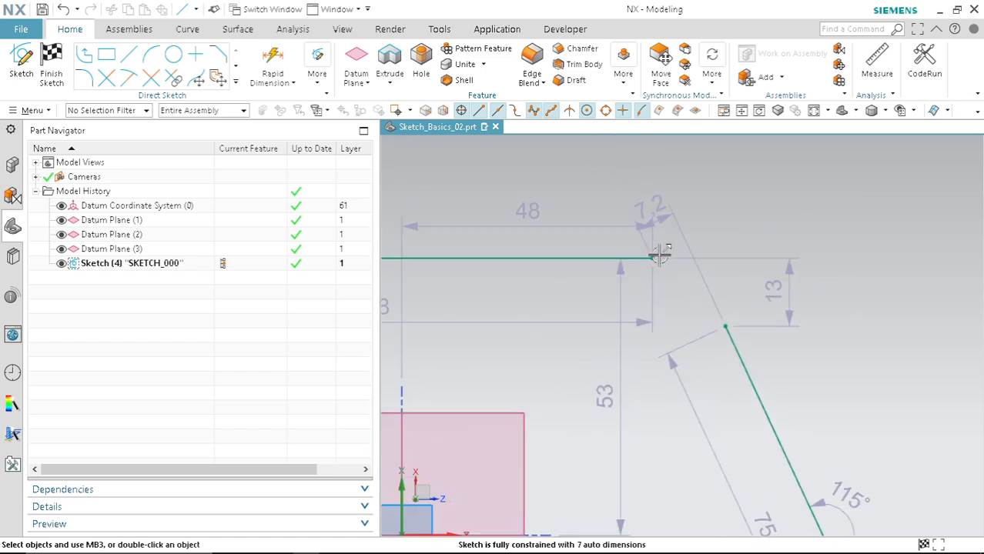
scroll(692, 254, "down", 1)
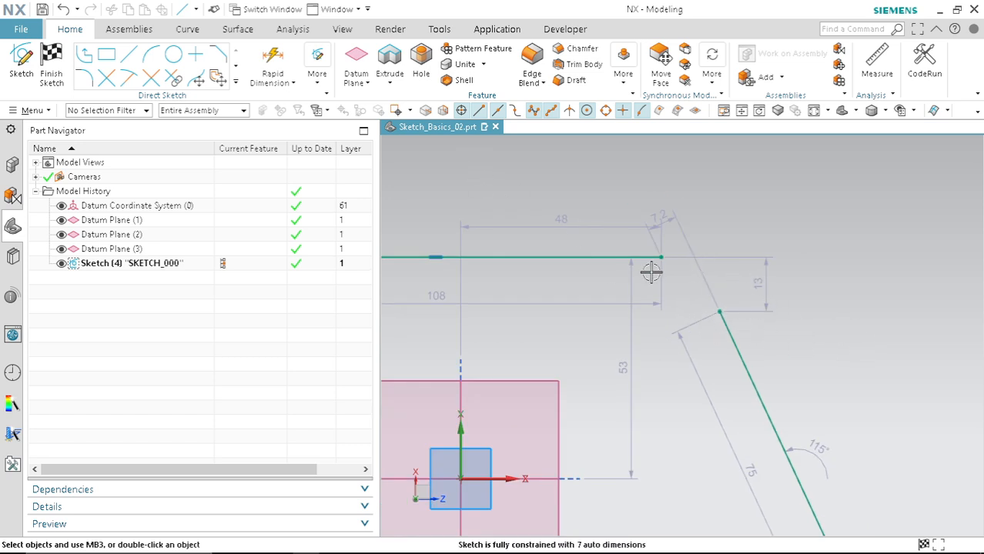
key("c")
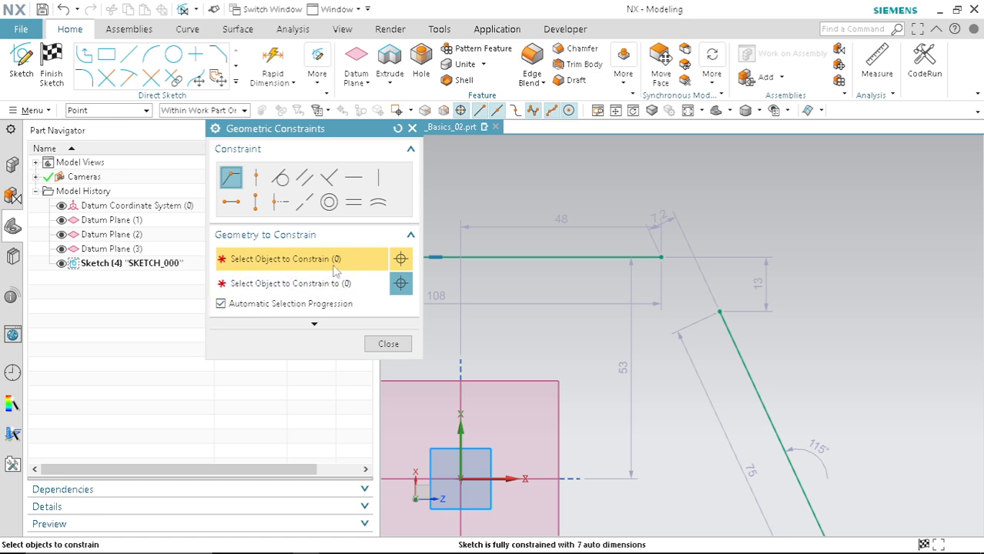
left_click(661, 257)
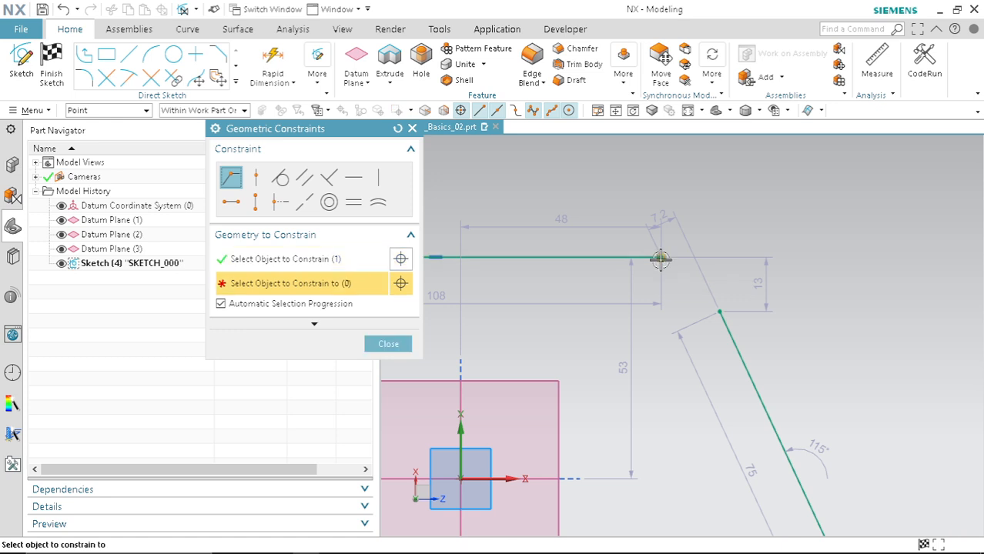
left_click(718, 310)
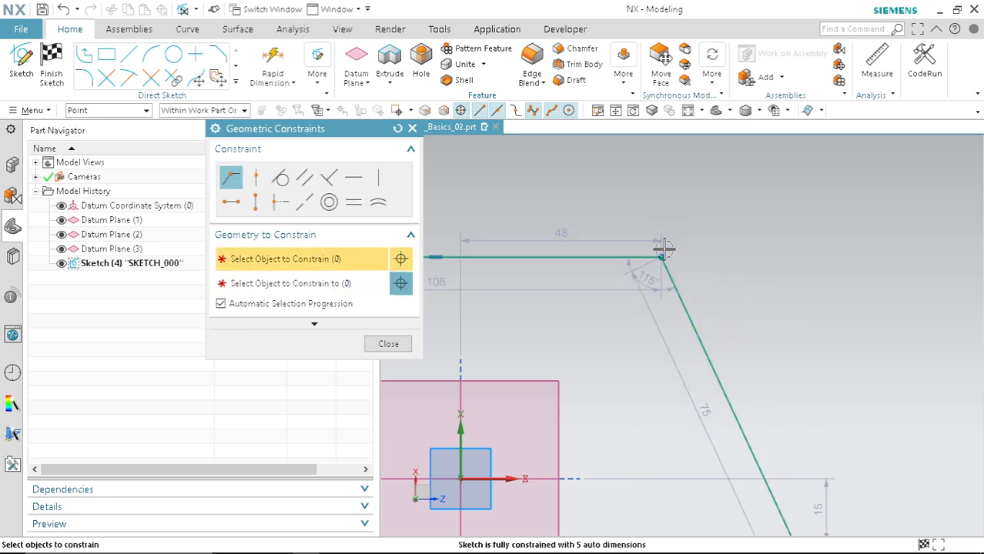
left_click(389, 344)
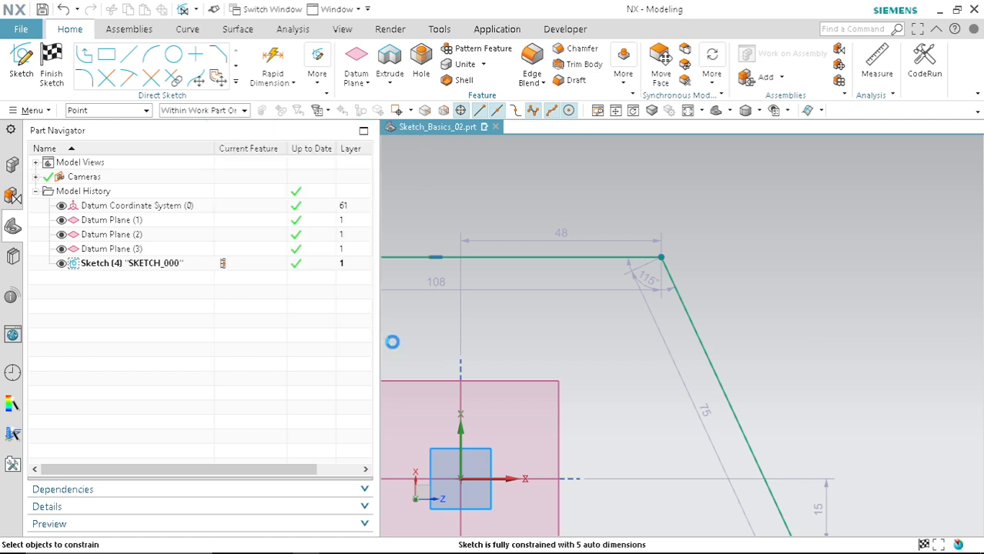
Step: Drag the joined lines' corner to reshape the profile
scroll(718, 292, "down", 3)
scroll(650, 266, "up", 3)
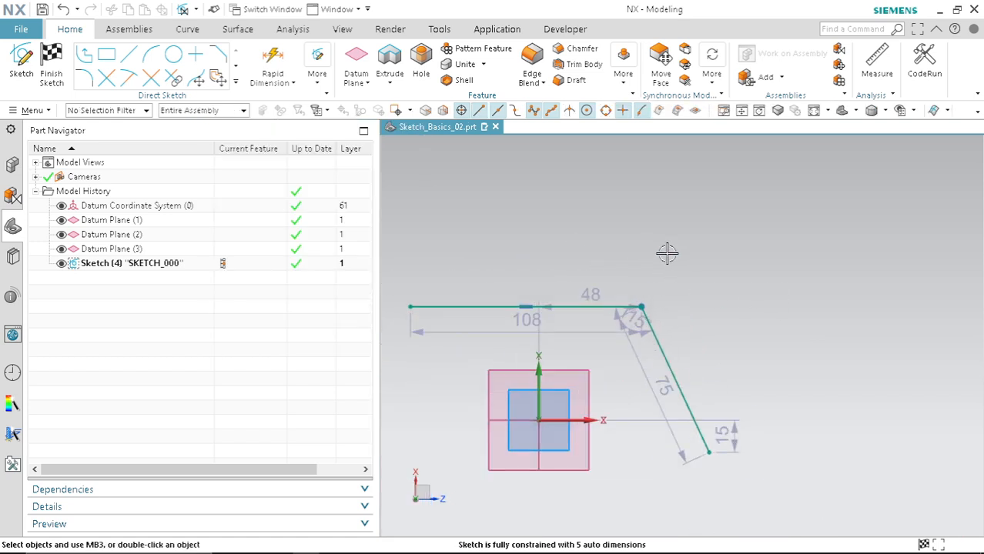
scroll(643, 271, "down", 2)
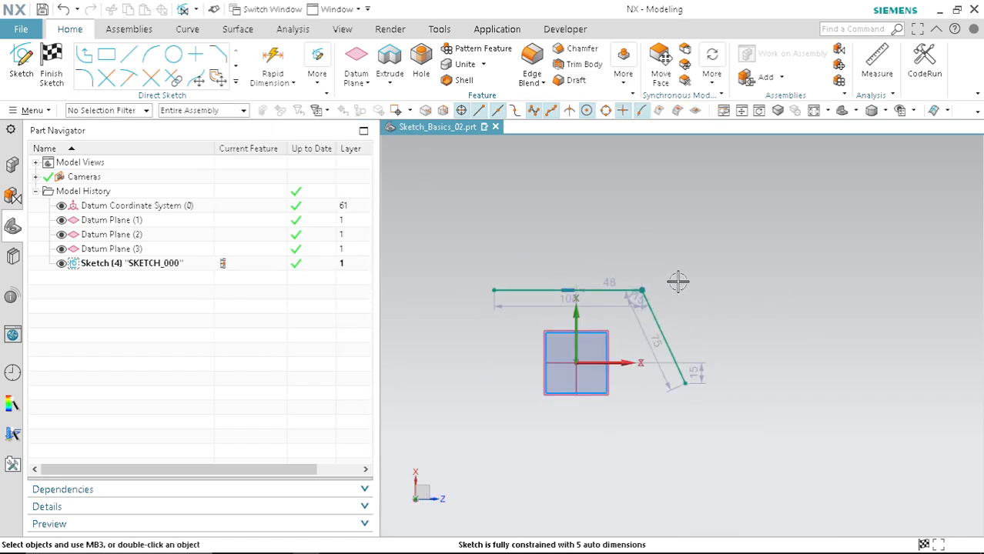
mouse_move(707, 300)
left_mouse_down()
mouse_move(659, 258)
mouse_move(634, 255)
left_mouse_up()
key("Escape")
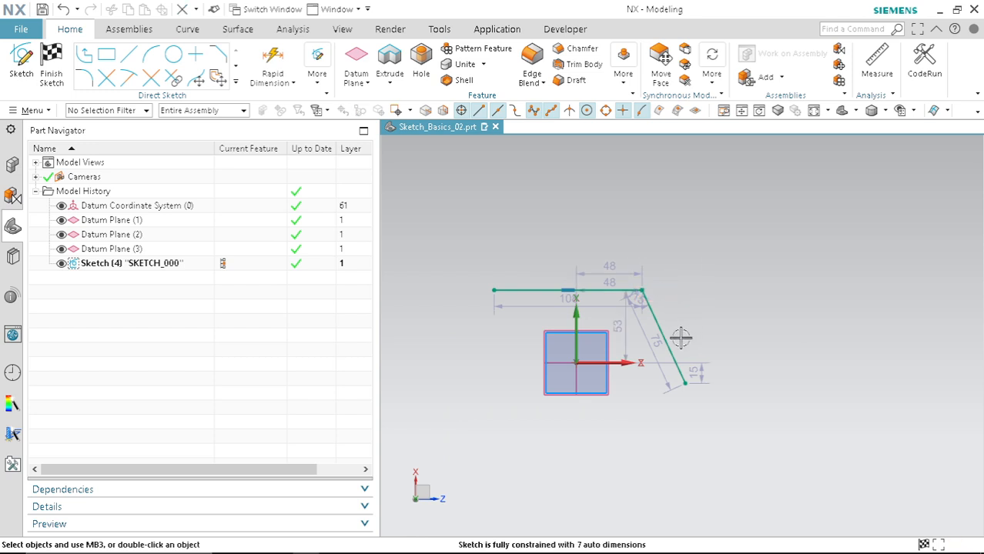
Step: Select both lines and delete them
left_click(645, 309)
mouse_move(435, 237)
left_mouse_down()
mouse_move(714, 358)
mouse_move(718, 340)
left_mouse_up()
key("Delete")
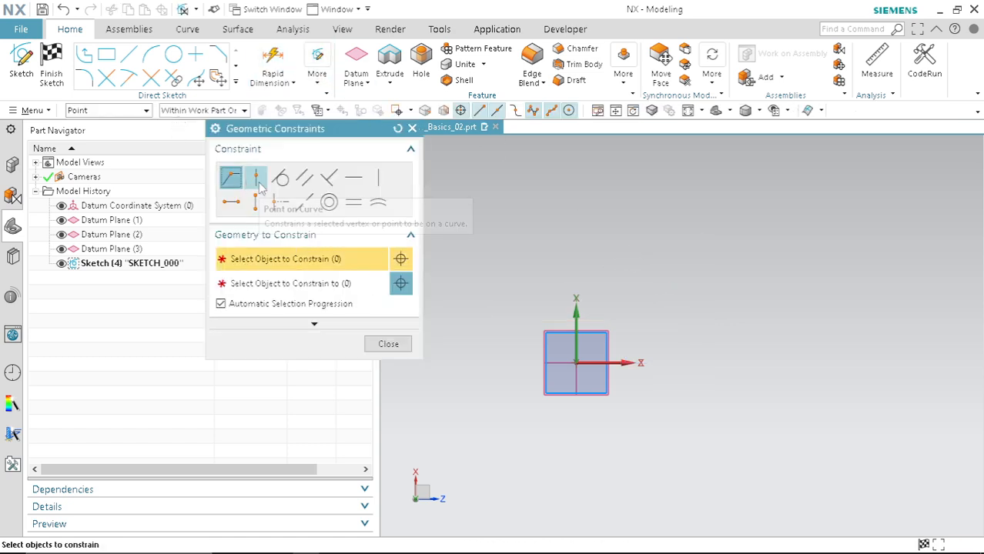
left_click(412, 128)
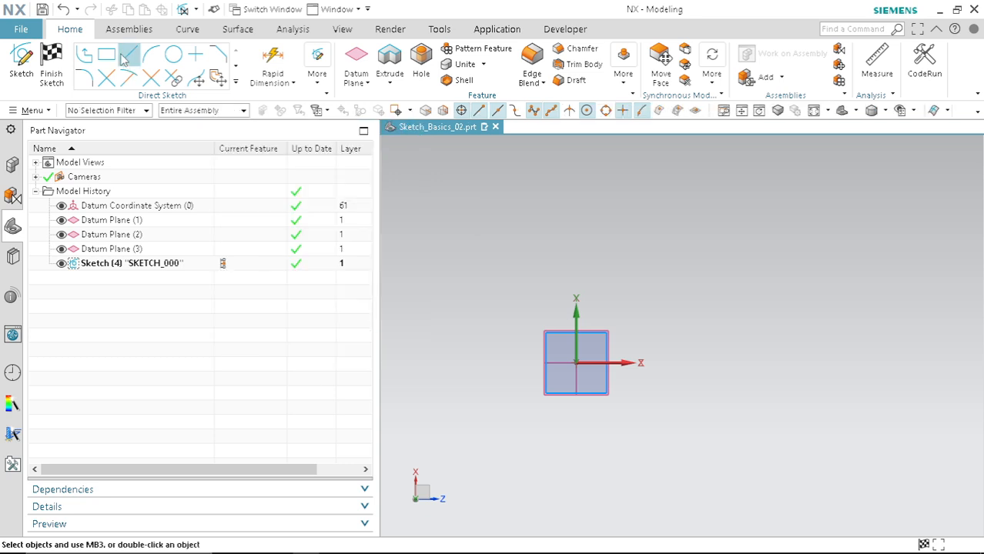
Step: Draw a rectangle about 210 by 160 mm enclosing the sketch origin
left_click(106, 54)
left_click(473, 253)
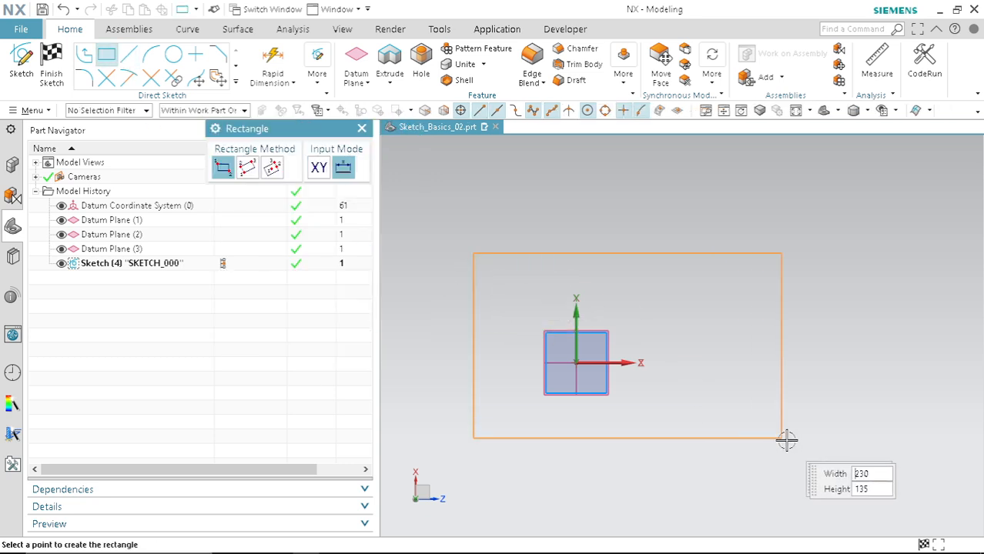
left_click(761, 472)
key("Escape")
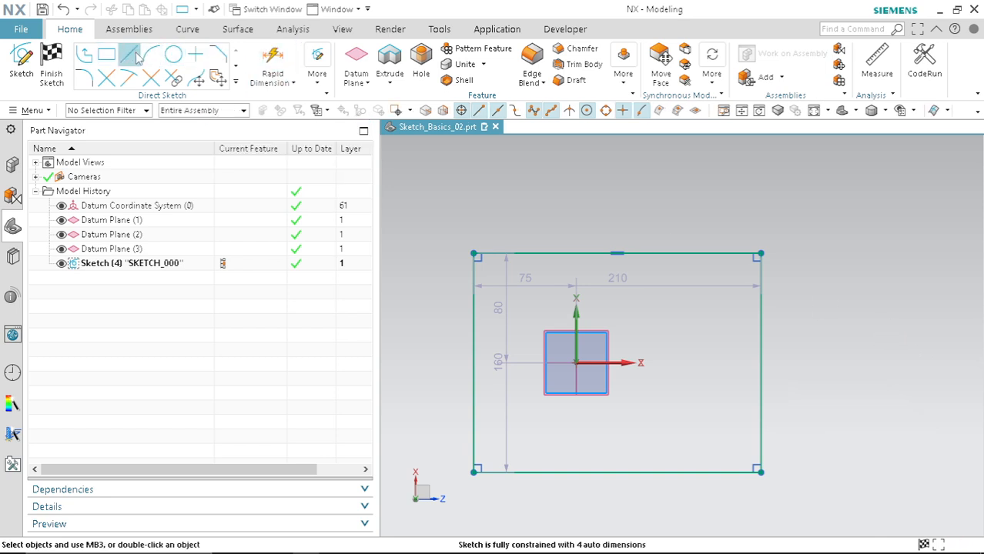
Step: Draw a vertical line about 65 mm long above the rectangle's top edge
left_click(131, 55)
left_click(644, 232)
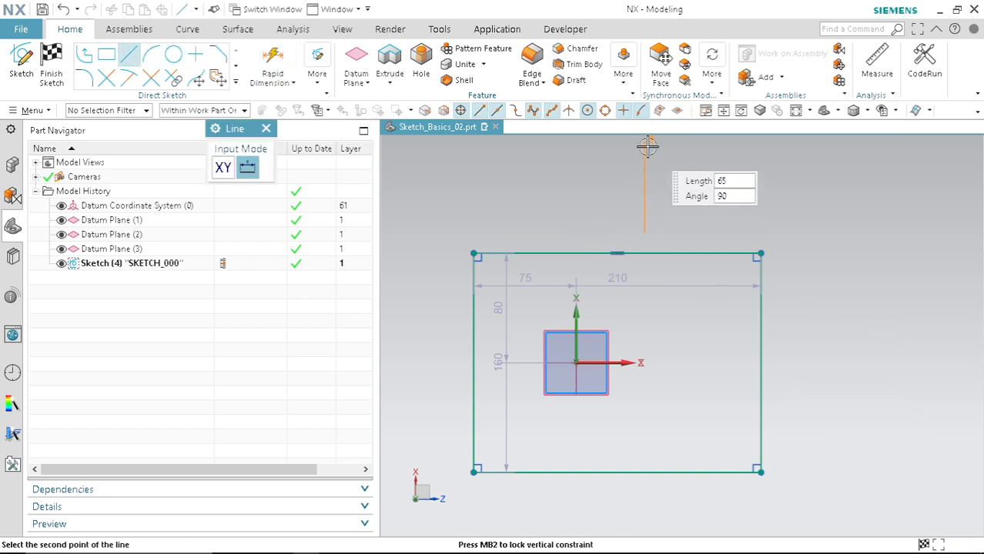
key("Escape")
scroll(673, 193, "up", 3)
scroll(665, 255, "down", 4)
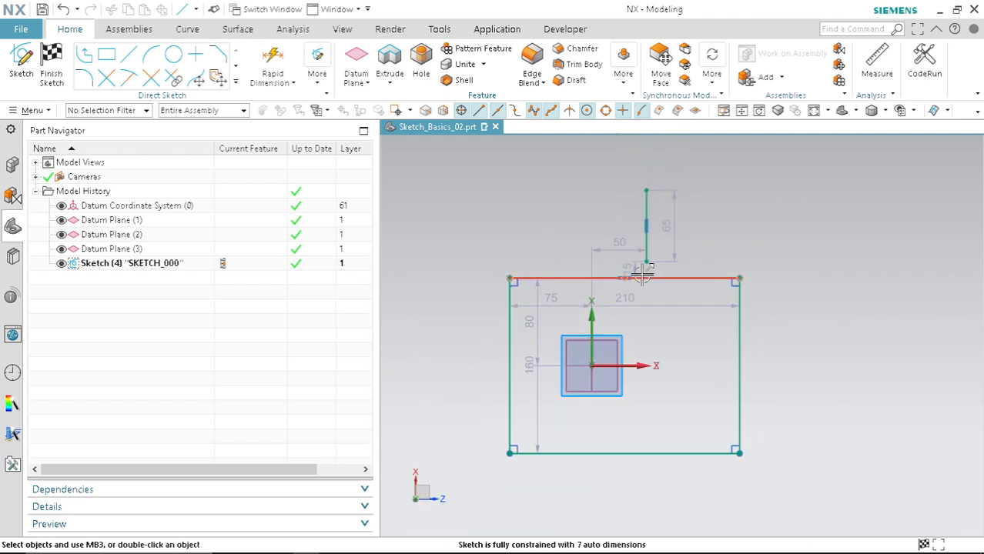
scroll(642, 274, "up", 4)
scroll(655, 246, "down", 2)
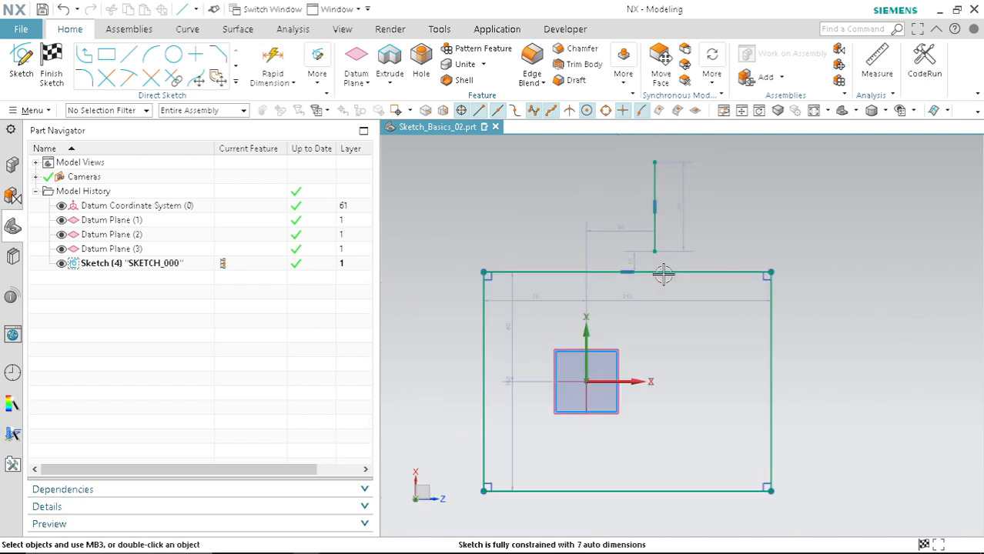
scroll(648, 257, "up", 2)
scroll(654, 254, "down", 2)
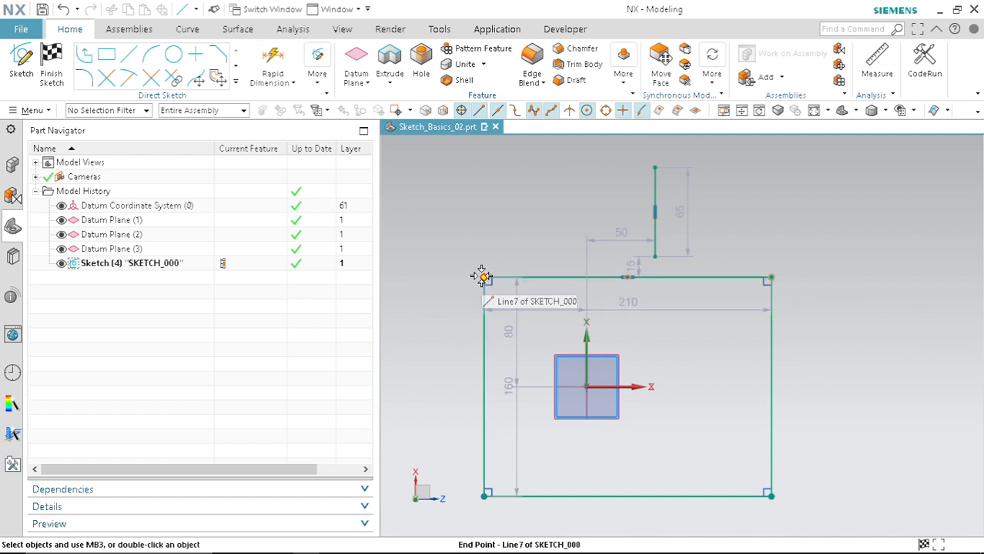
Step: Constrain the vertical line's lower endpoint to lie on the rectangle's top edge with a Point on Curve constraint
scroll(757, 242, "up", 2)
scroll(693, 285, "down", 3)
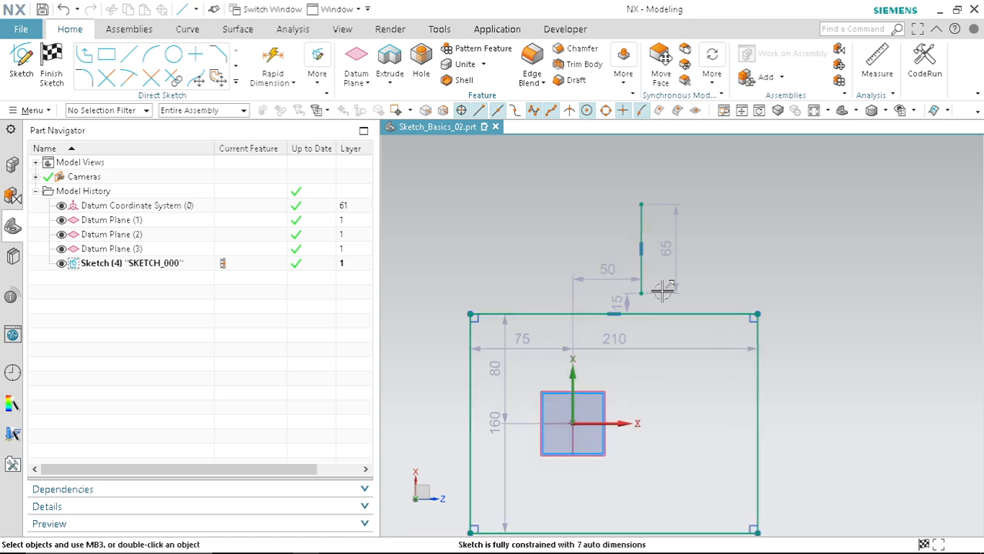
scroll(786, 256, "up", 2)
scroll(770, 260, "down", 3)
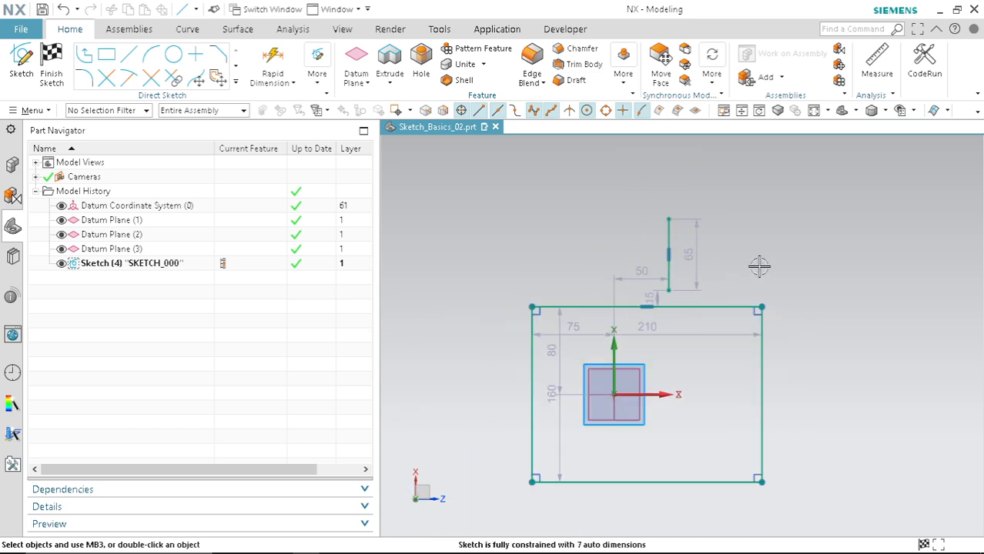
key("c")
left_click(255, 187)
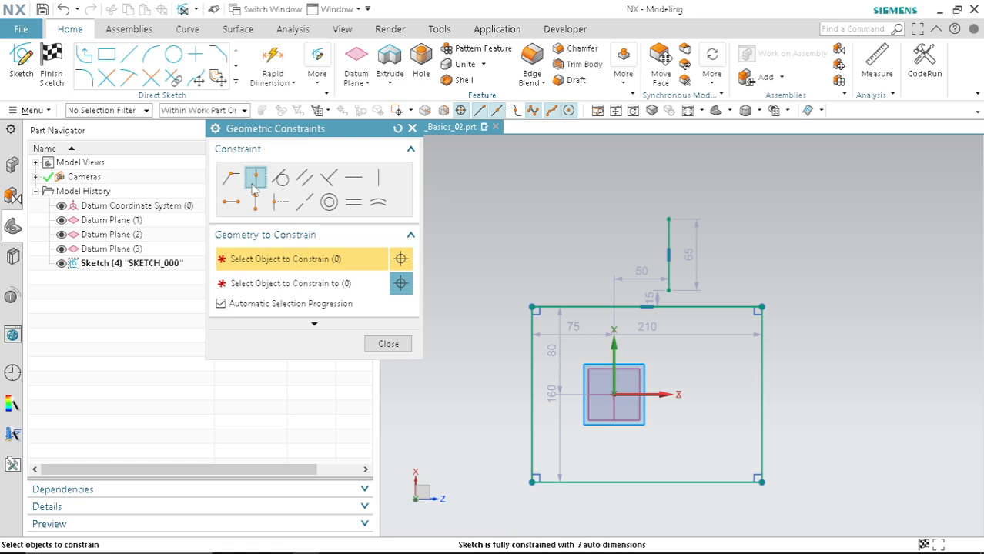
left_click(668, 291)
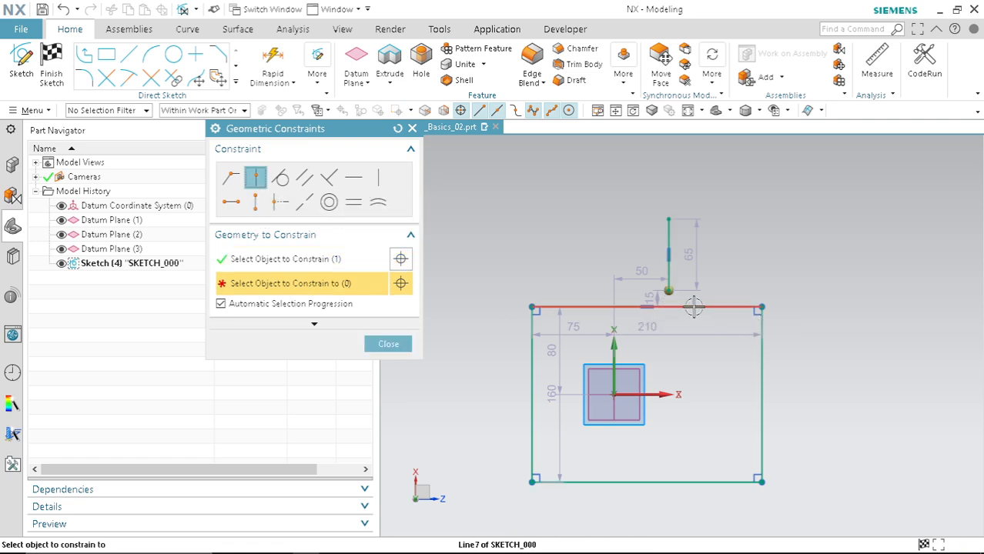
left_click(693, 307)
left_click(377, 344)
Step: Slide the vertical line along the rectangle's top edge to a new position
scroll(677, 277, "up", 3)
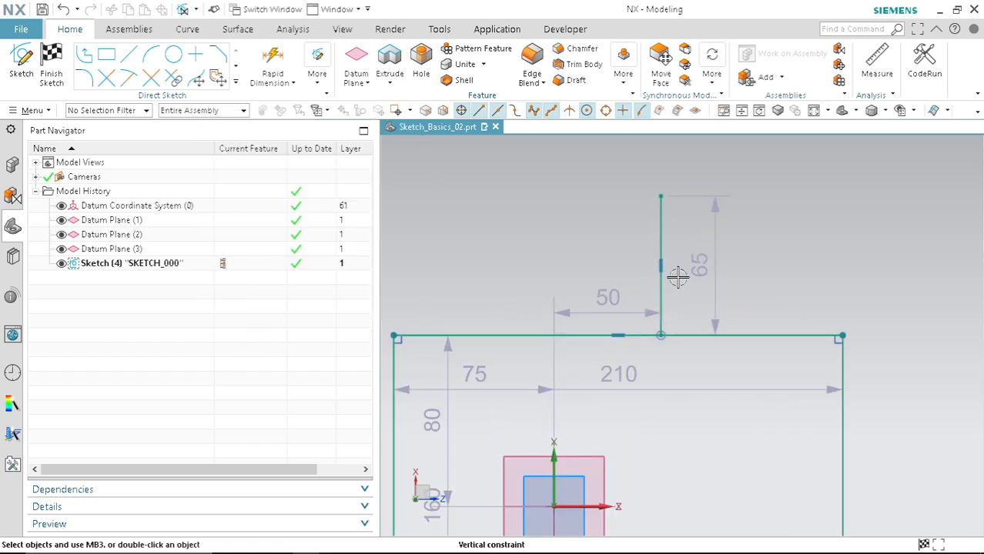
scroll(626, 297, "down", 4)
mouse_move(640, 269)
left_mouse_down()
mouse_move(542, 266)
mouse_move(681, 268)
left_mouse_up()
scroll(696, 292, "up", 4)
scroll(590, 347, "down", 4)
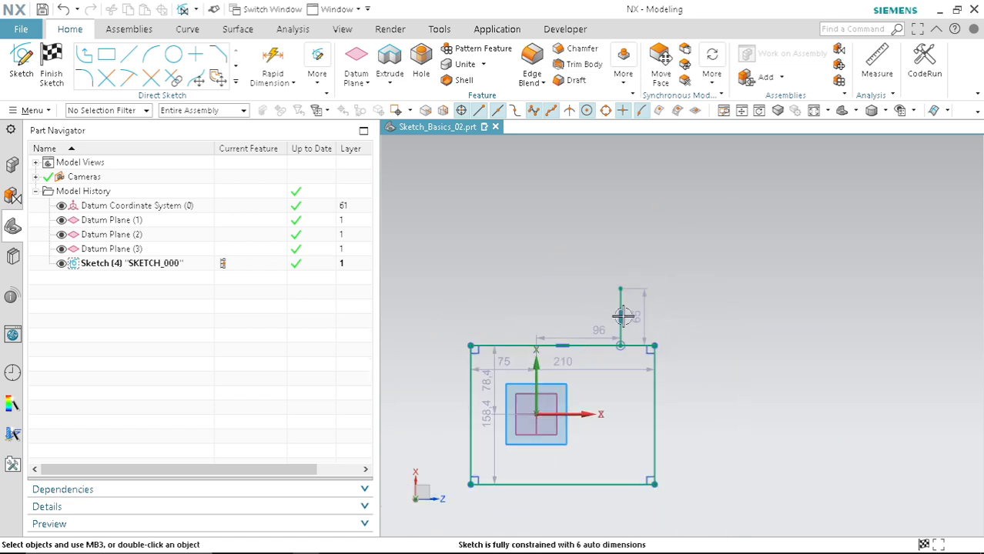
Step: Box-select and delete the vertical line and all rectangle edges, clearing the sketch
scroll(596, 328, "up", 4)
scroll(608, 327, "down", 4)
scroll(613, 328, "up", 1)
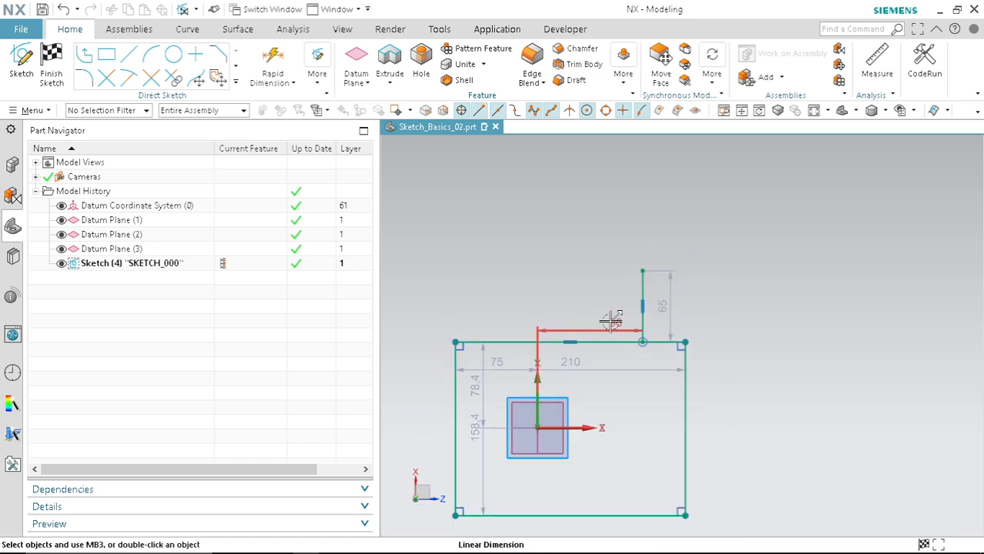
scroll(624, 300, "up", 4)
scroll(649, 281, "down", 4)
scroll(659, 263, "up", 4)
scroll(660, 267, "down", 4)
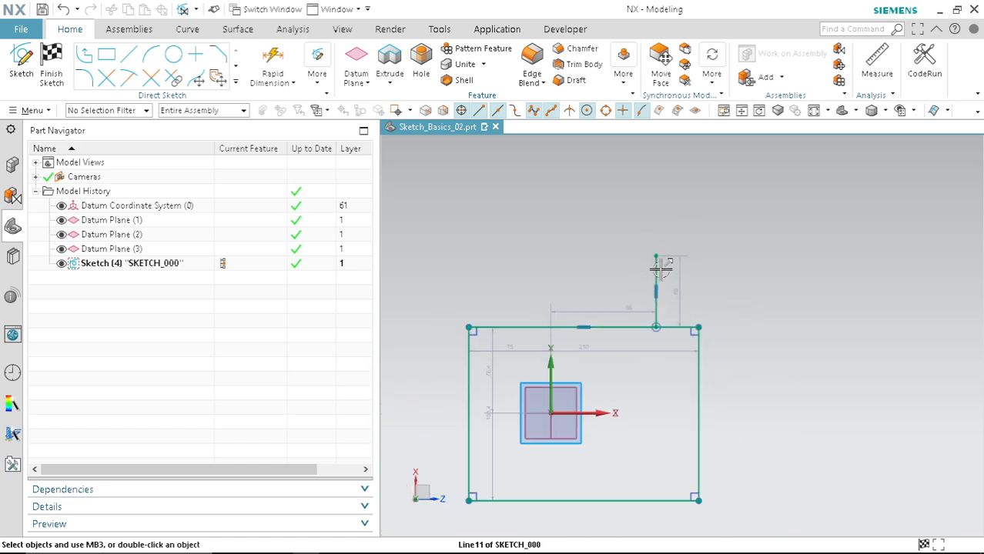
scroll(660, 267, "down", 3)
mouse_move(764, 309)
left_mouse_down()
mouse_move(636, 254)
mouse_move(533, 240)
left_mouse_up()
key("Delete")
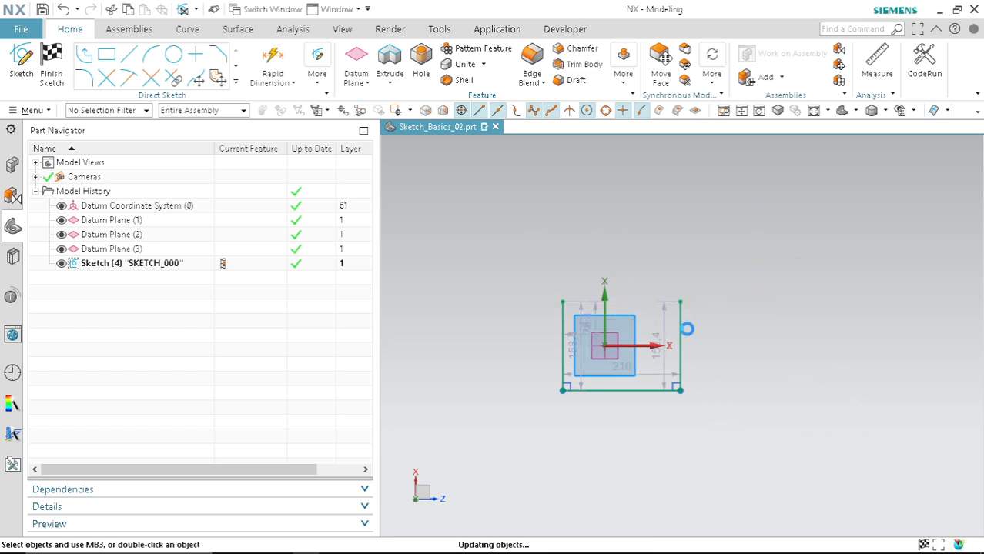
left_click_drag(731, 451, 661, 270)
key("Delete")
left_click_drag(760, 435, 538, 391)
key("Delete")
left_click_drag(574, 423, 485, 262)
key("Delete")
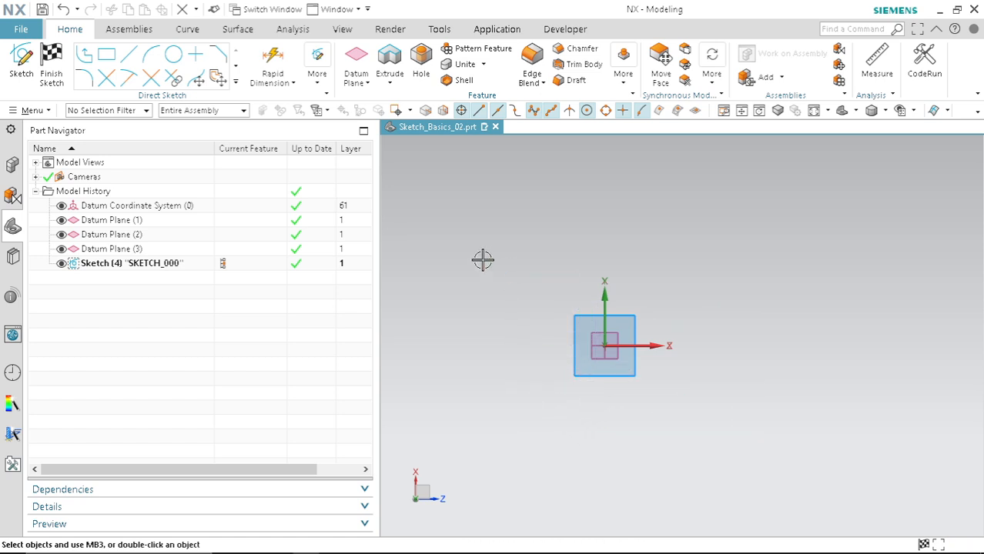
Step: Draw a circle centred on the sketch origin
key("c")
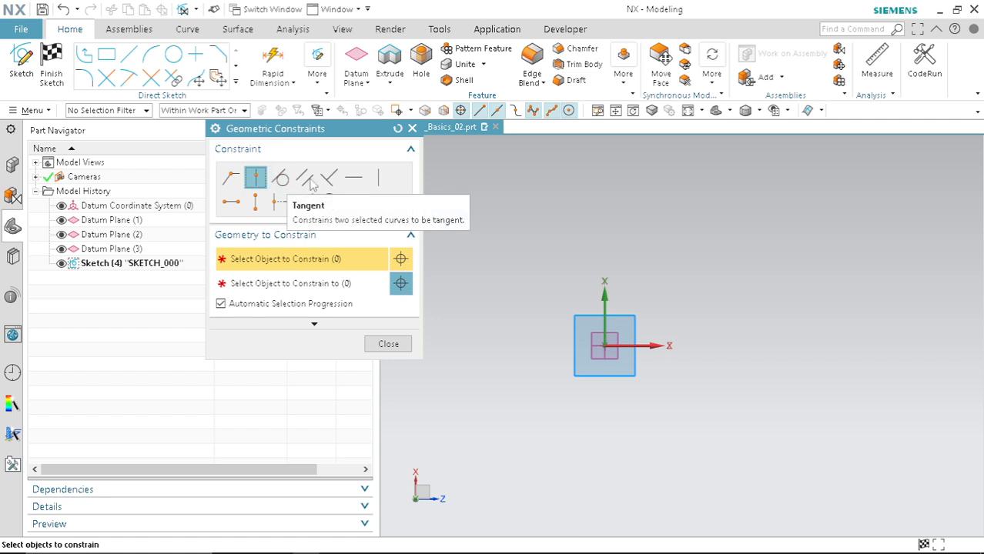
left_click(412, 129)
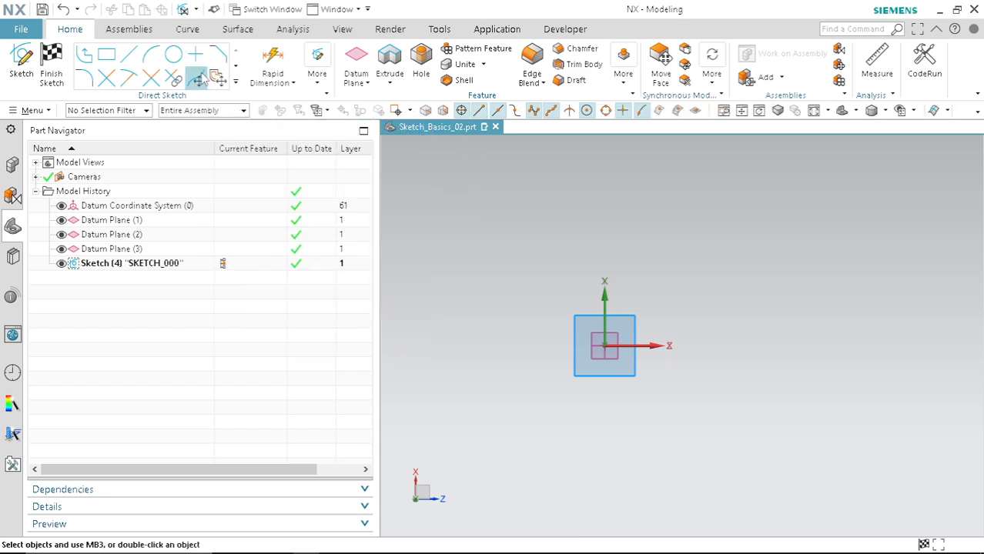
left_click(173, 54)
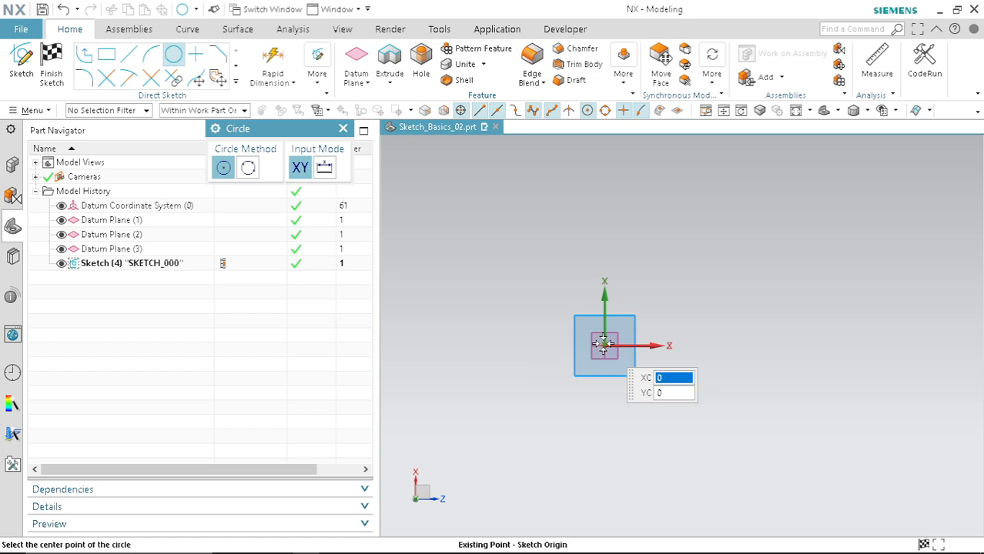
left_click(605, 346)
left_click(663, 299)
Step: Draw a second circle about 131 mm in diameter, centred on the X axis about 405 mm from the origin
scroll(558, 351, "down", 3)
scroll(693, 345, "up", 3)
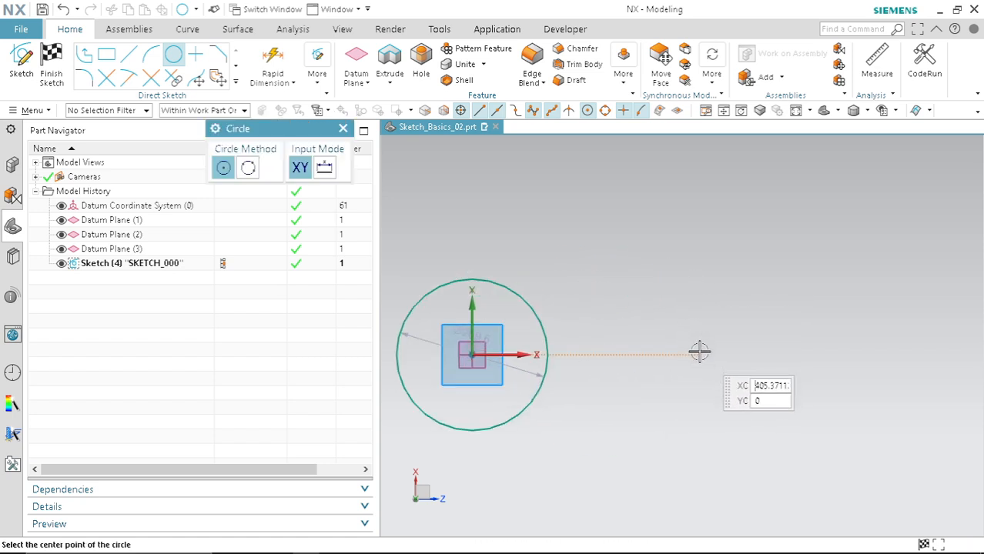
left_click(699, 354)
left_click(702, 318)
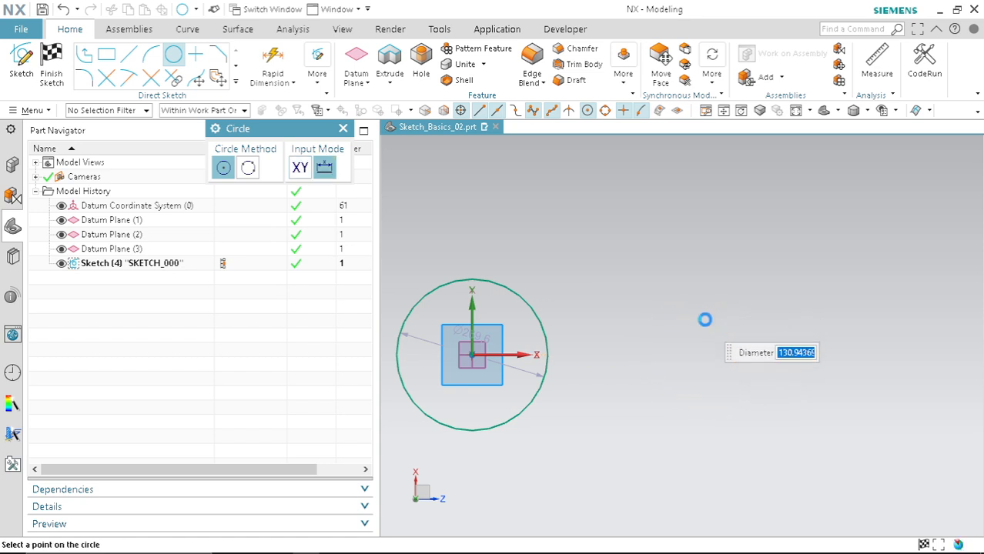
key("Escape")
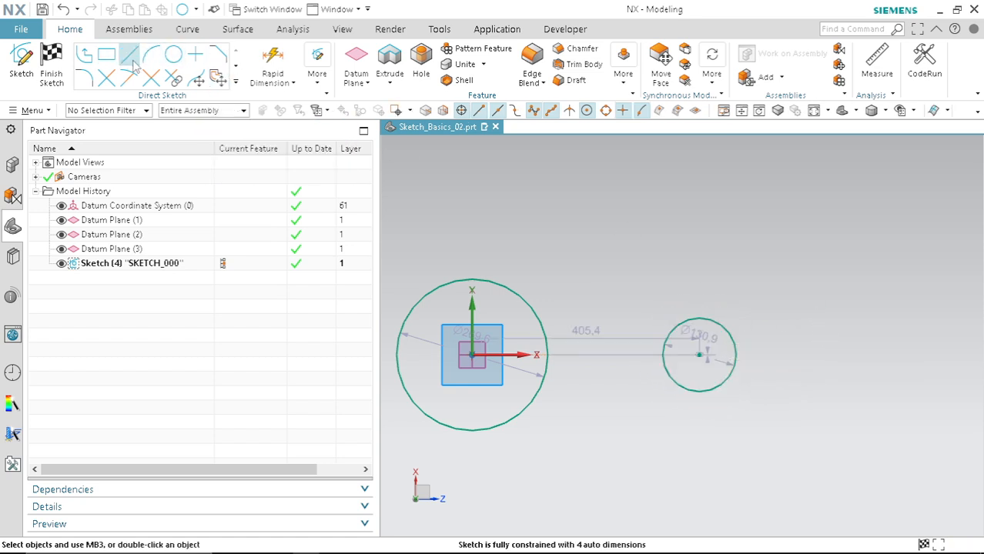
Step: Draw a line tangent to the tops of both circles
left_click(130, 56)
left_click(483, 280)
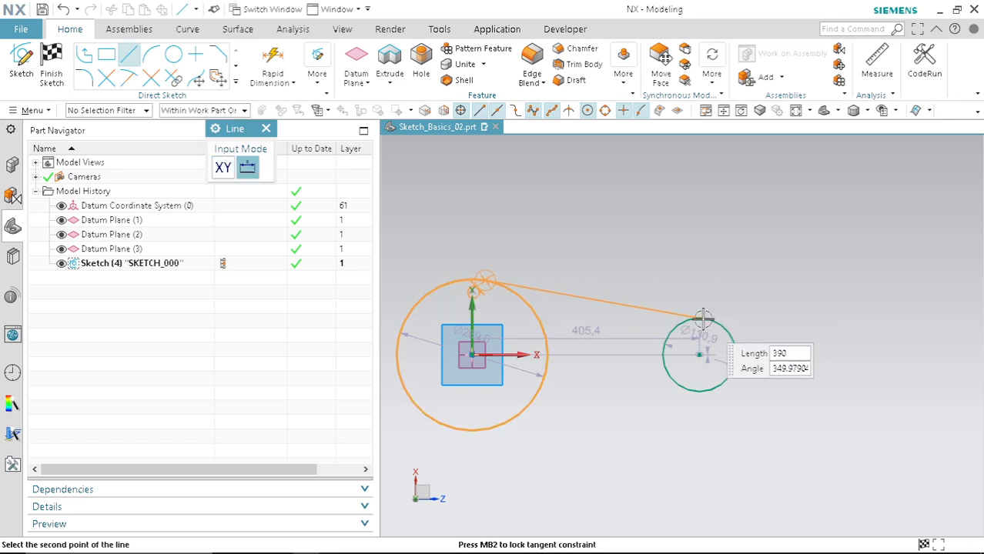
left_click(703, 319)
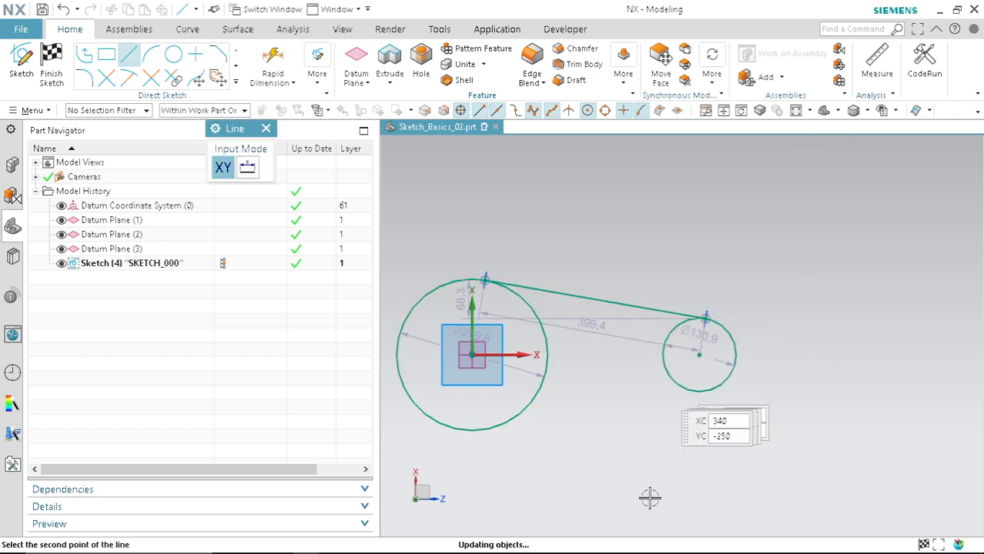
Step: Draw a line about 495 mm long starting tangent from the bottom of the large circle
left_click(475, 428)
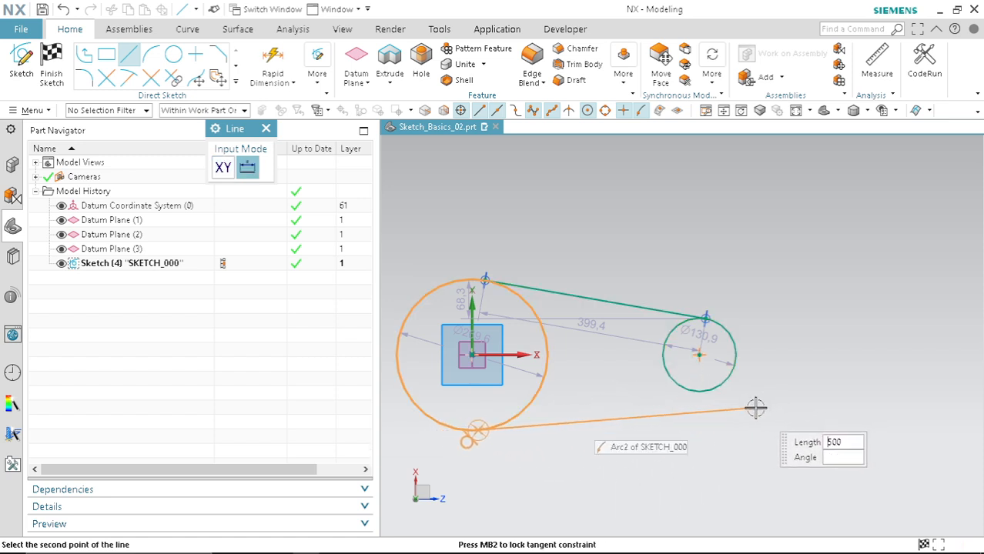
left_click(754, 409)
key("Escape")
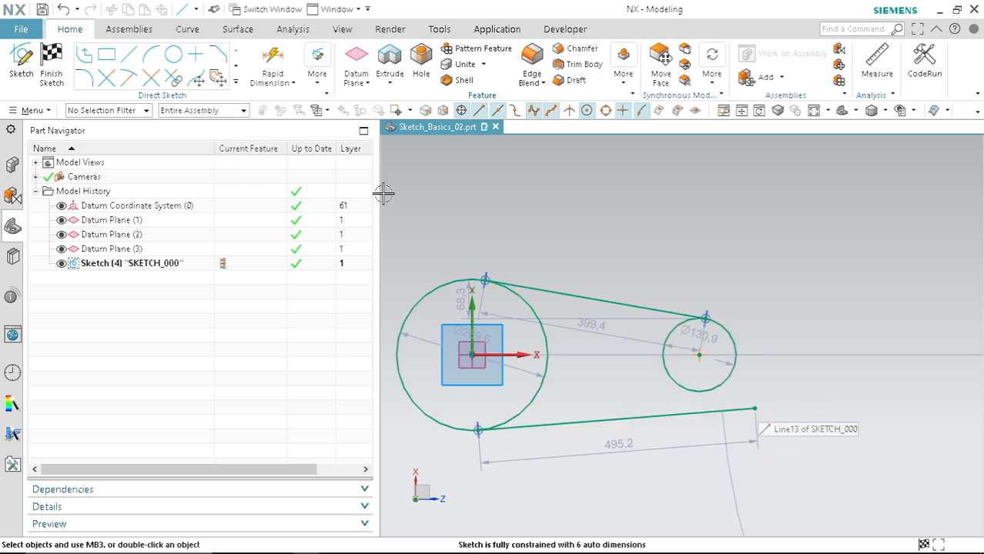
Step: Apply a Tangent constraint between the lower line and the small circle
key("c")
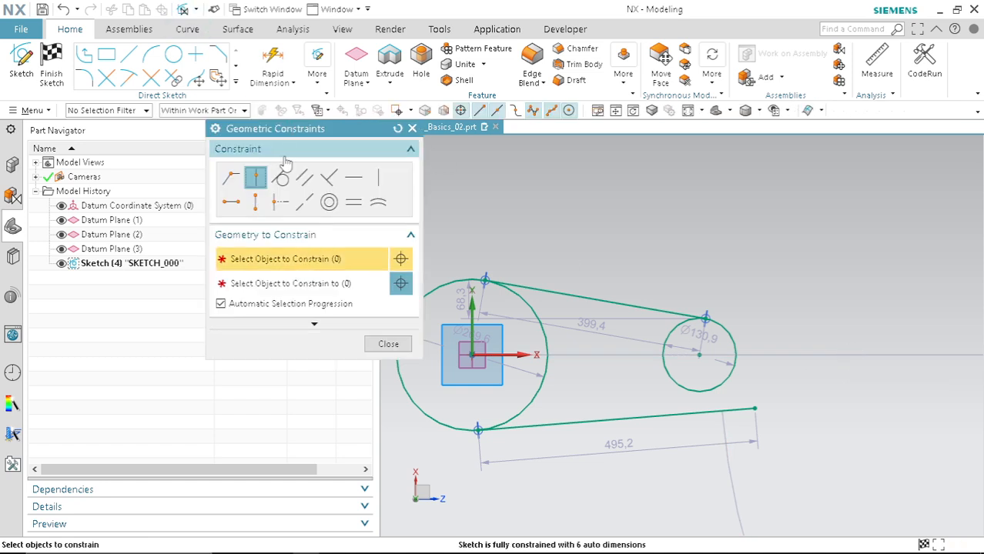
left_click(282, 179)
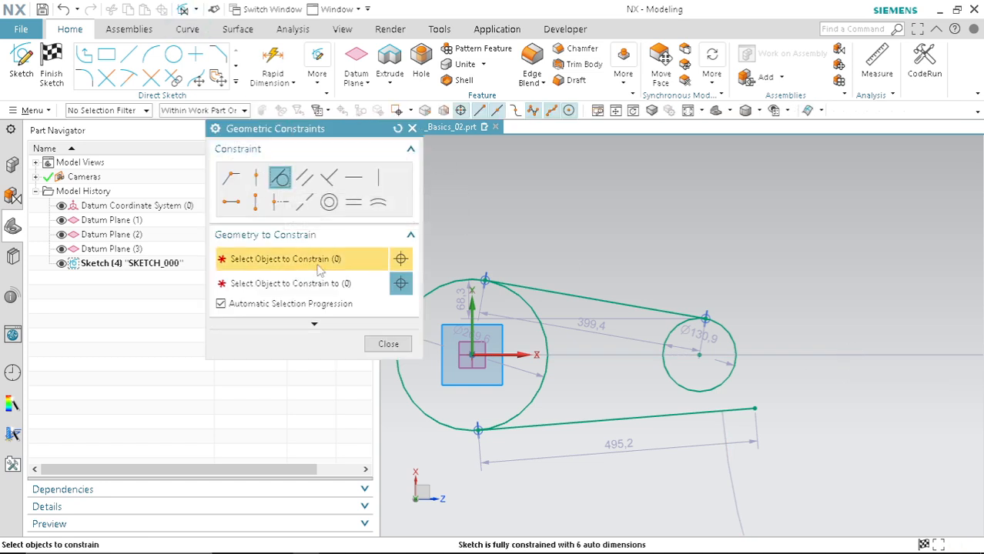
left_click(682, 413)
left_click(683, 385)
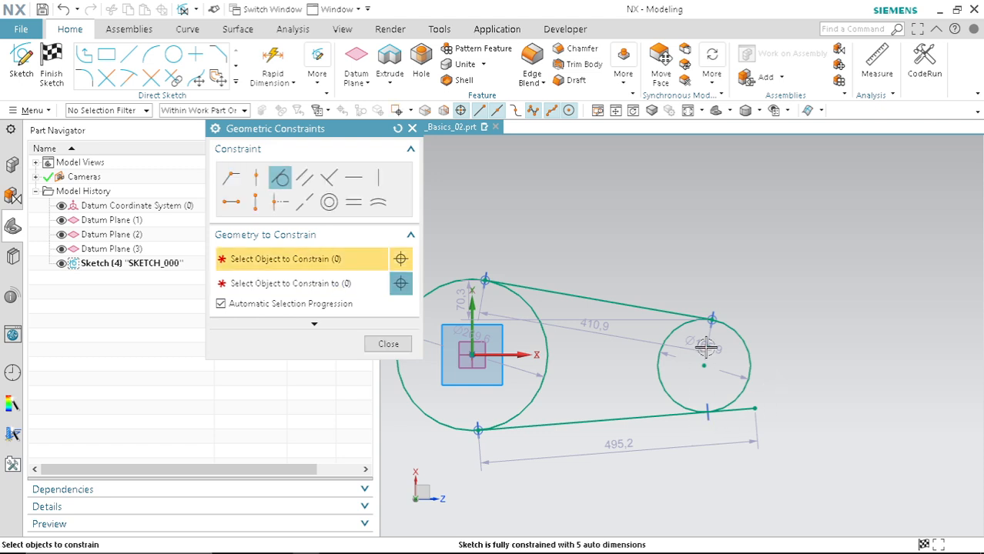
scroll(636, 332, "down", 1)
scroll(685, 408, "up", 1)
left_click(389, 342)
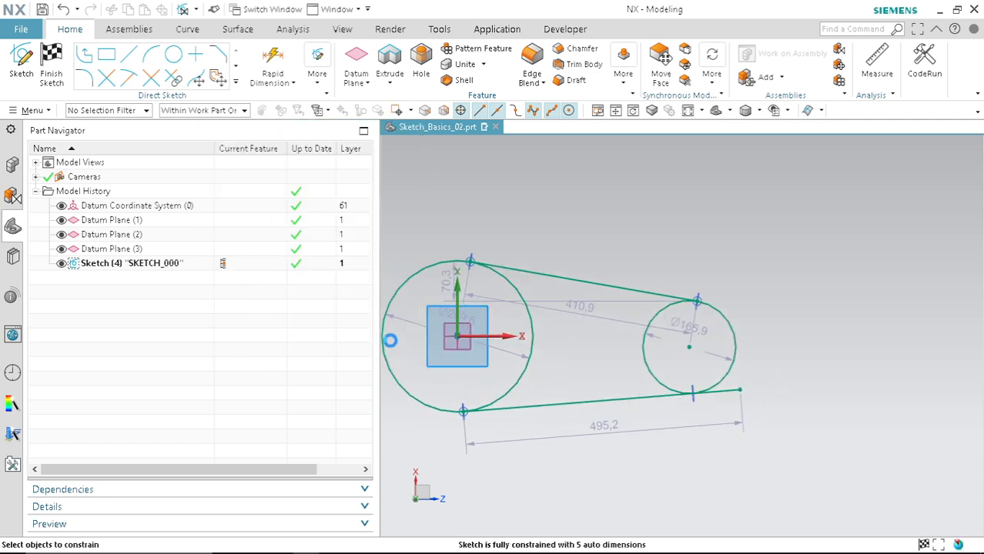
Step: Quick Trim the lower line's overhang and the inner arcs of both circles to form a closed slot outline
scroll(708, 394, "up", 1)
scroll(713, 401, "up", 2)
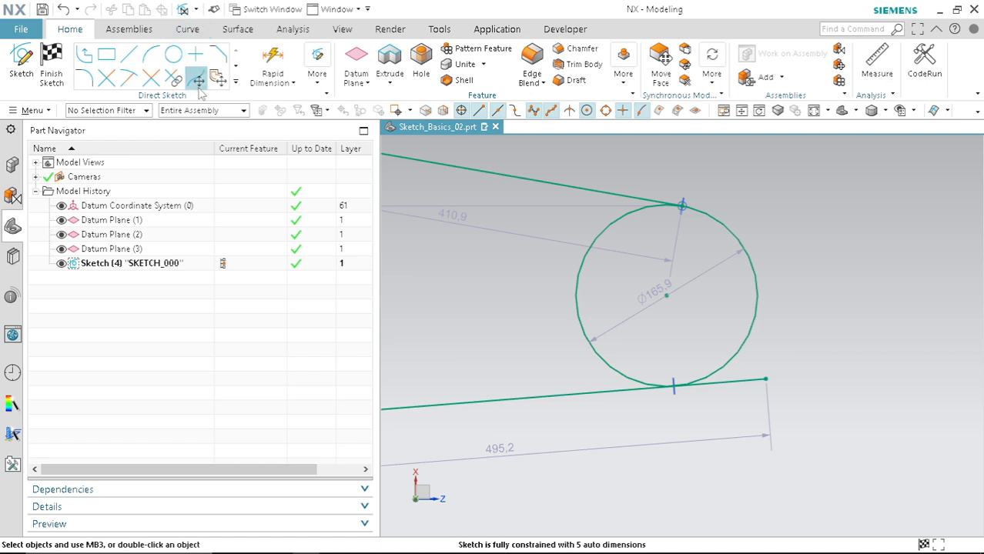
left_click(106, 79)
left_click(730, 385)
left_click(583, 273)
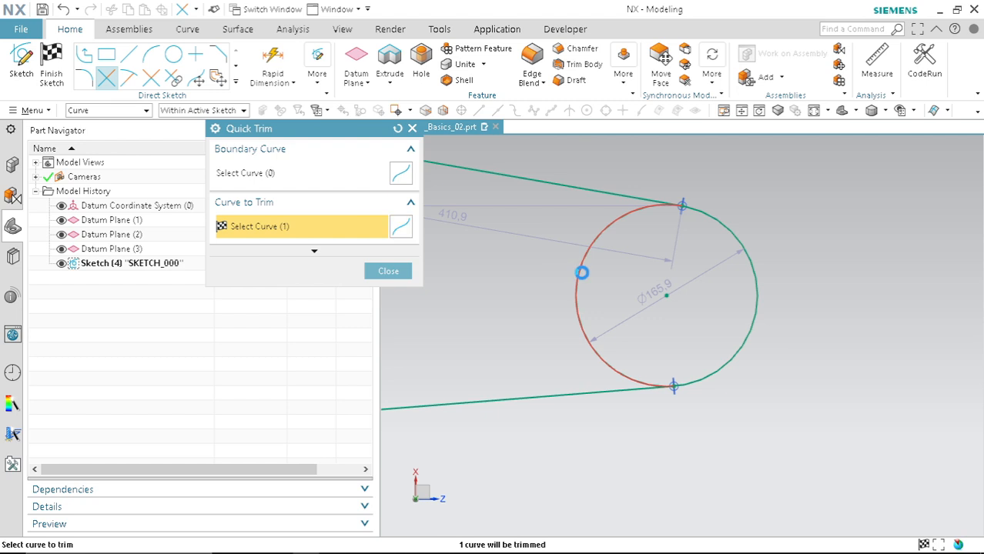
scroll(841, 310, "down", 4)
scroll(636, 289, "up", 3)
left_click(622, 221)
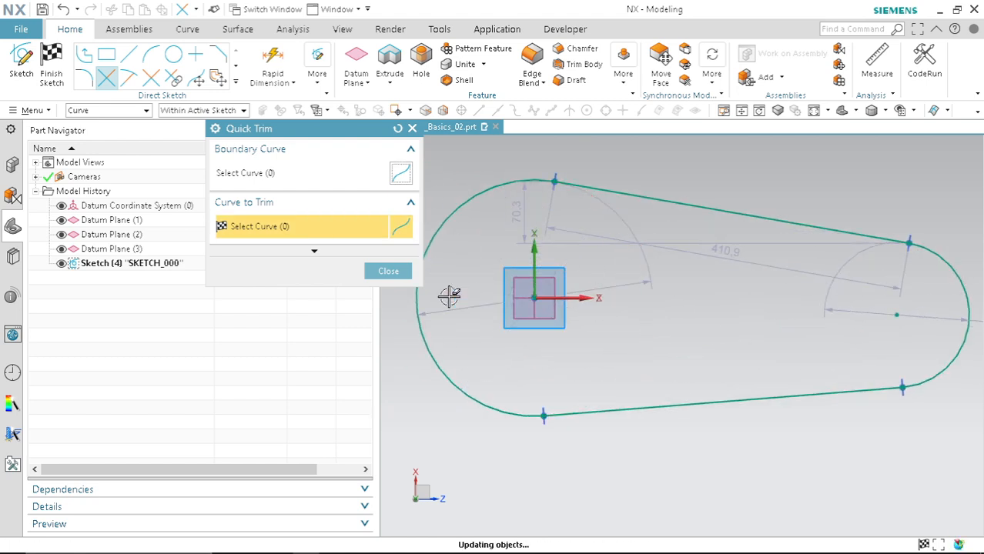
left_click(388, 271)
scroll(641, 284, "down", 4)
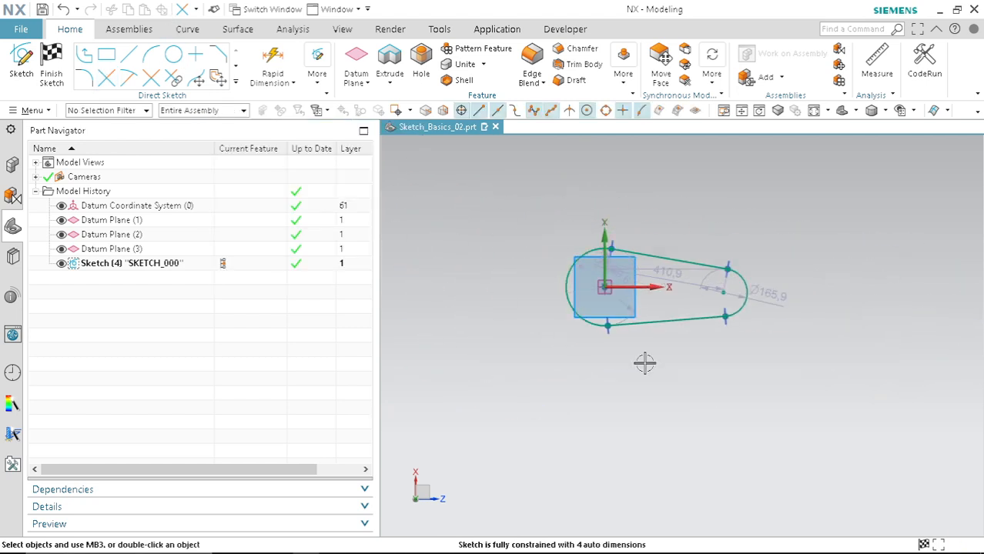
key("c")
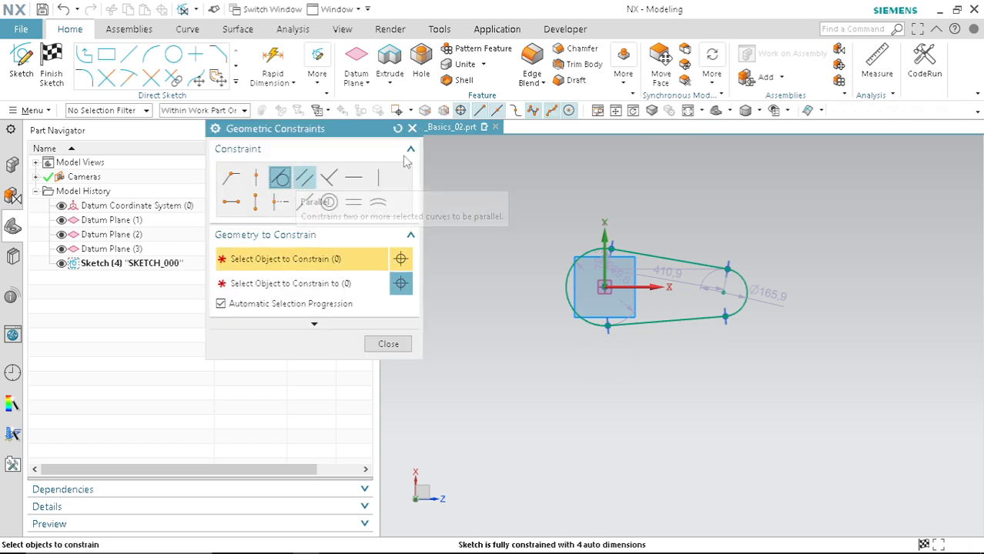
left_click(412, 129)
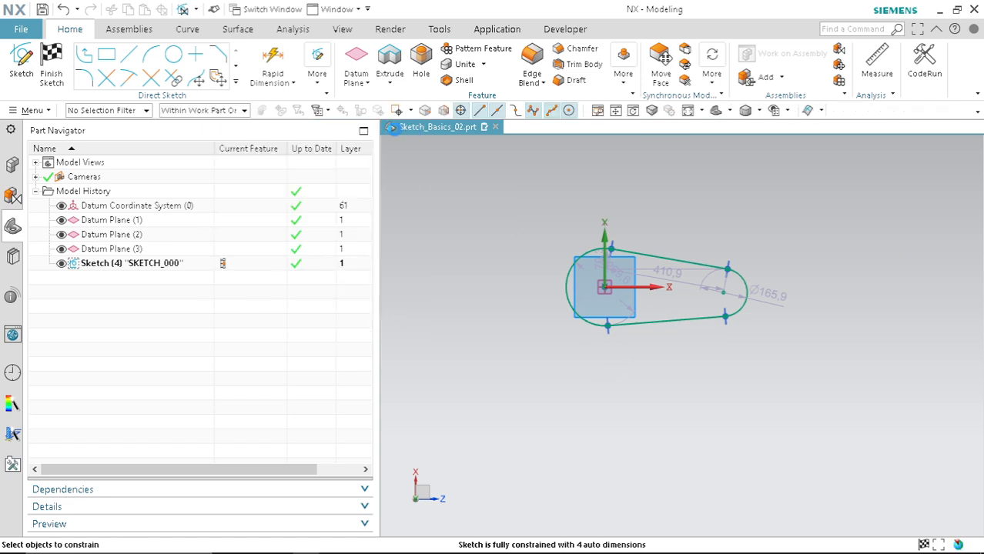
Step: Draw two separate slanted lines, about 158 mm and 230 mm long, left of the slot
left_click(129, 54)
left_click(475, 382)
left_click(451, 320)
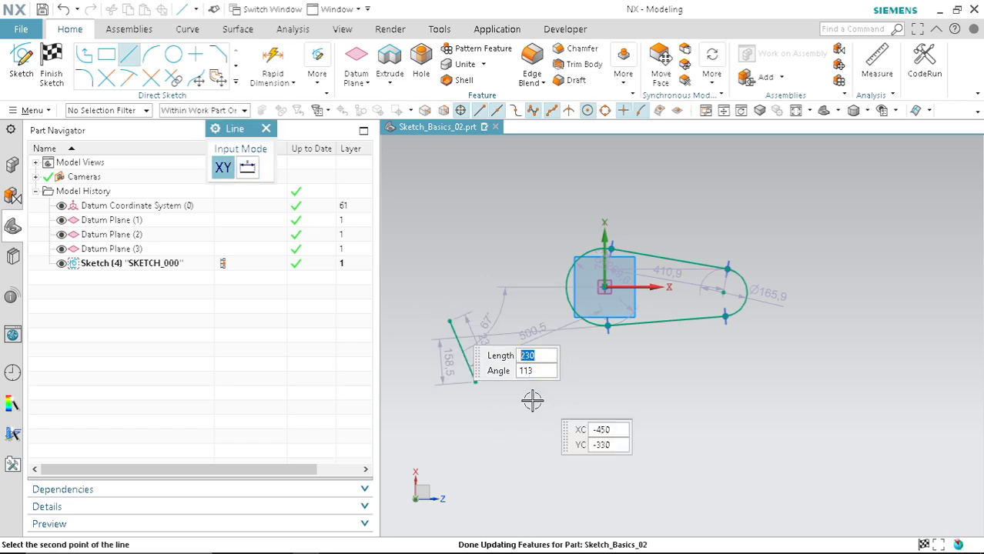
left_click(510, 381)
left_click(502, 293)
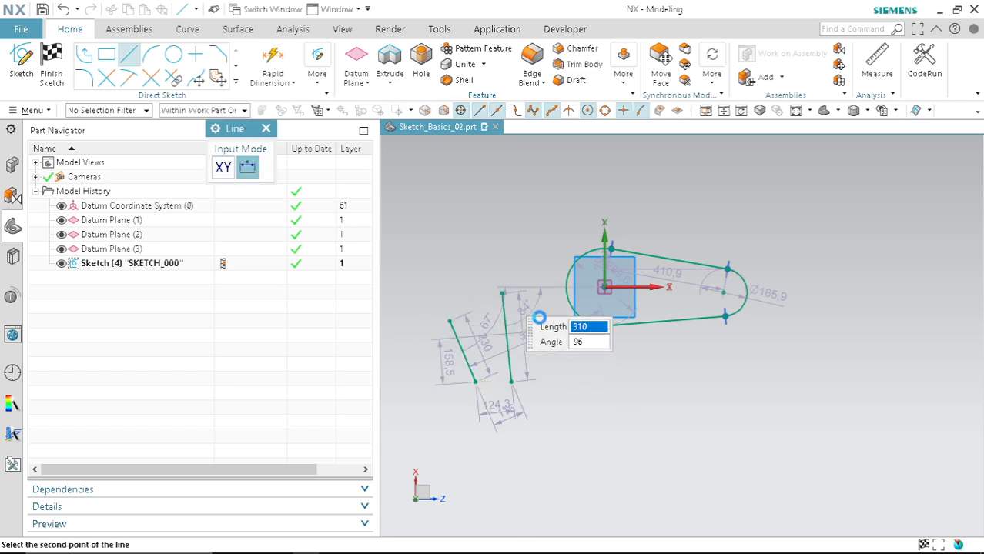
key("Escape")
Step: Constrain the two new lines to be parallel
key("c")
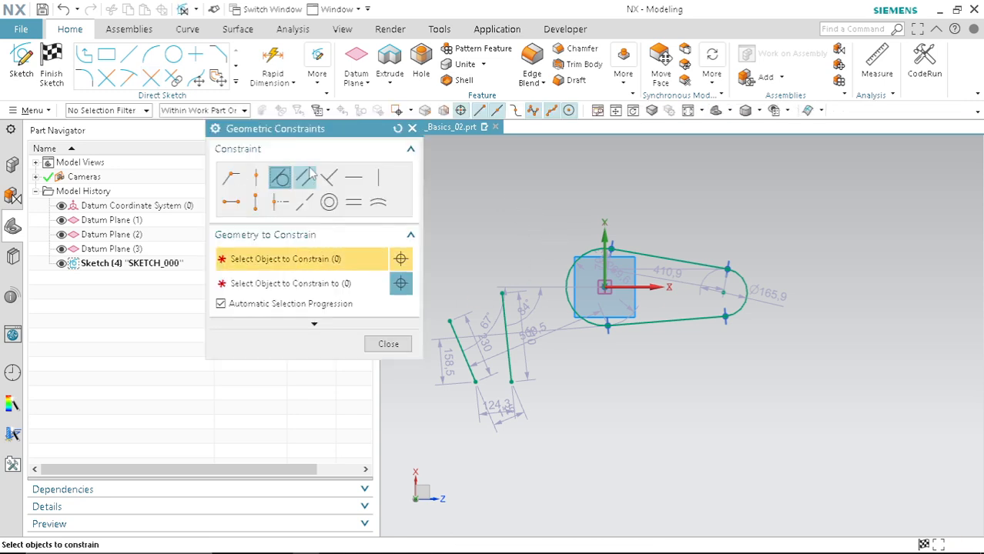
left_click(457, 351)
left_click(504, 331)
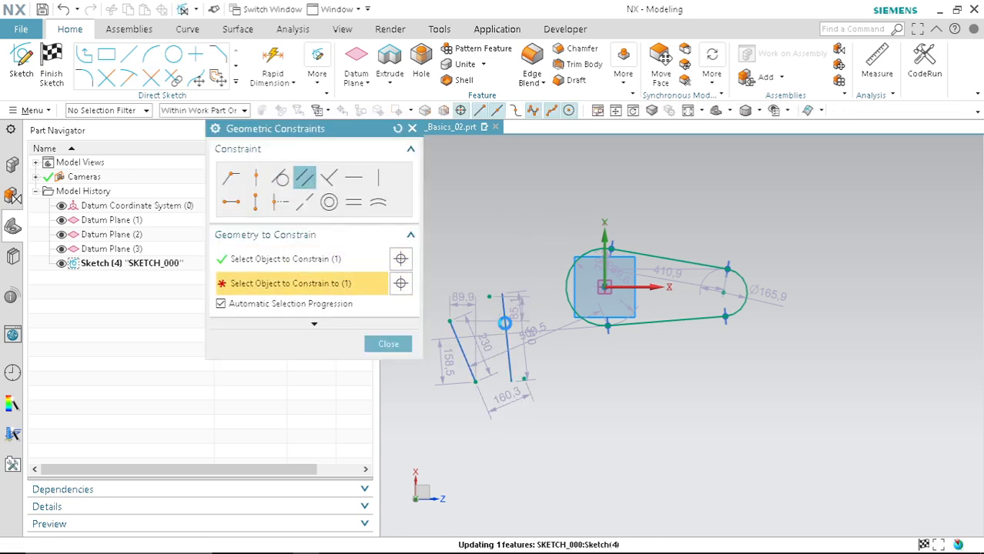
left_click(389, 344)
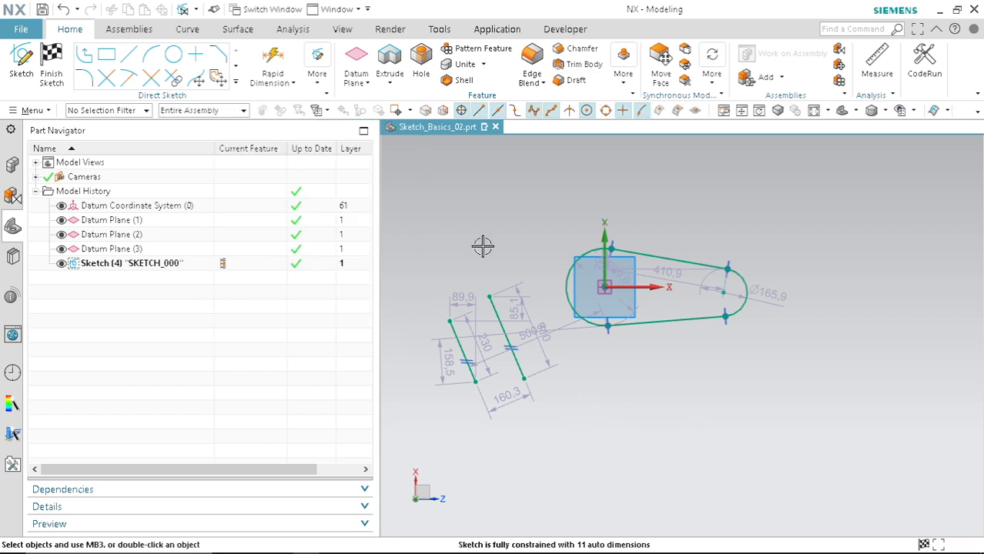
Step: Draw a slanted line about 360 mm long below the left parallel line
key("l")
scroll(670, 308, "down", 3)
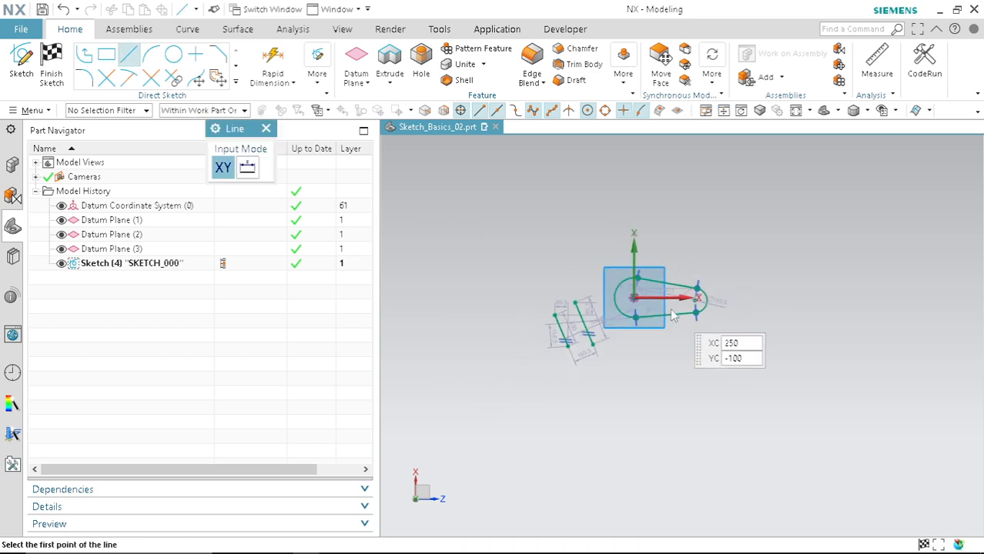
scroll(525, 339, "up", 3)
left_click(552, 343)
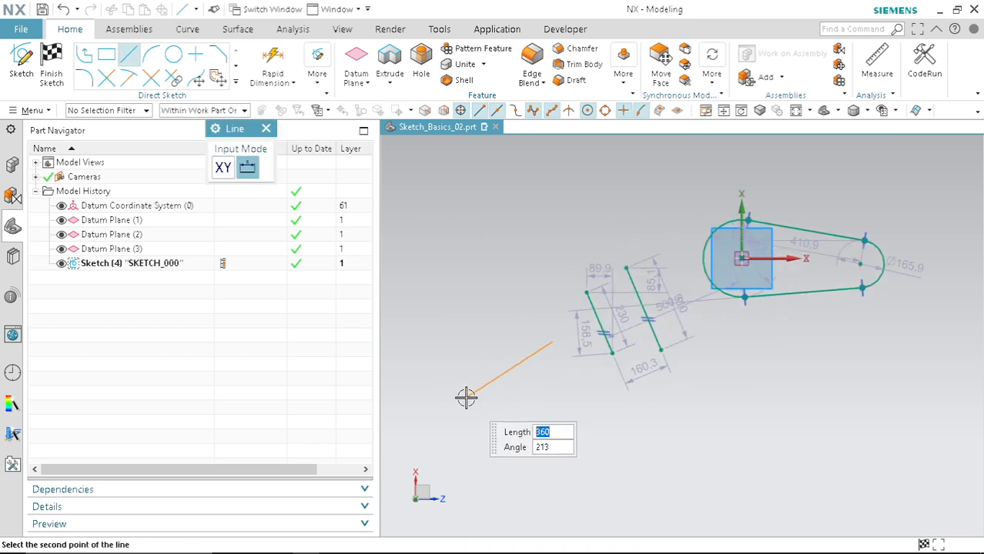
key("Escape")
scroll(594, 360, "up", 4)
scroll(566, 355, "down", 2)
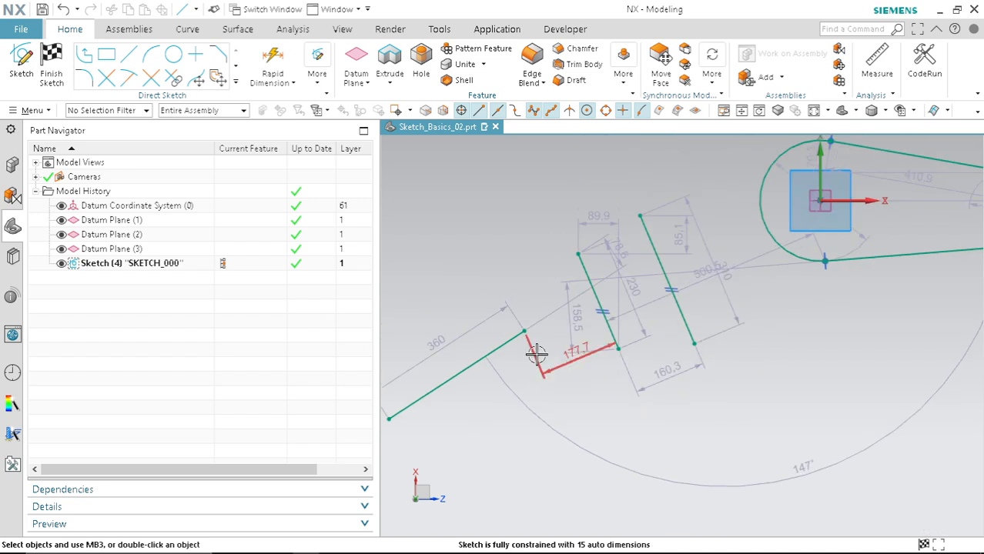
Step: Constrain the 360 mm line to be perpendicular to the left parallel line
key("c")
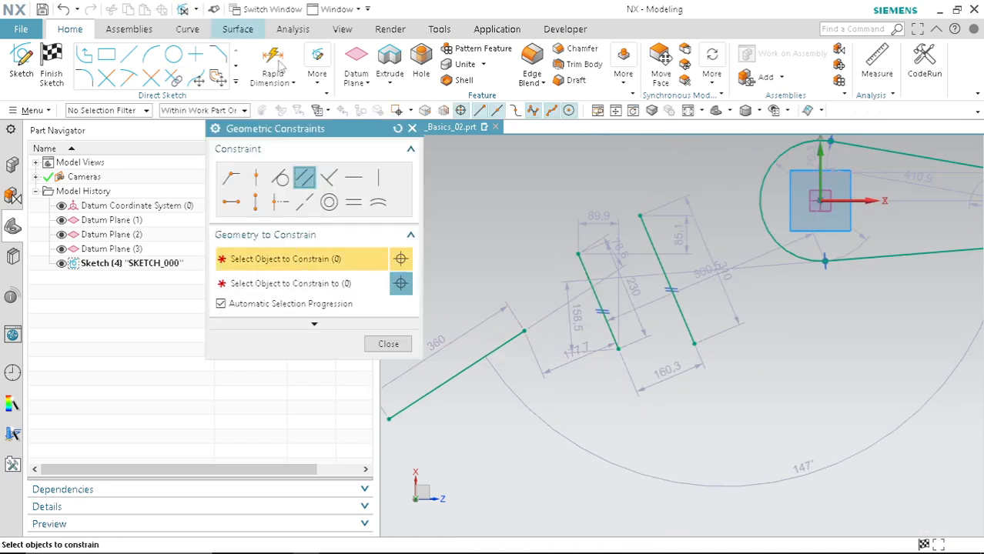
left_click(330, 178)
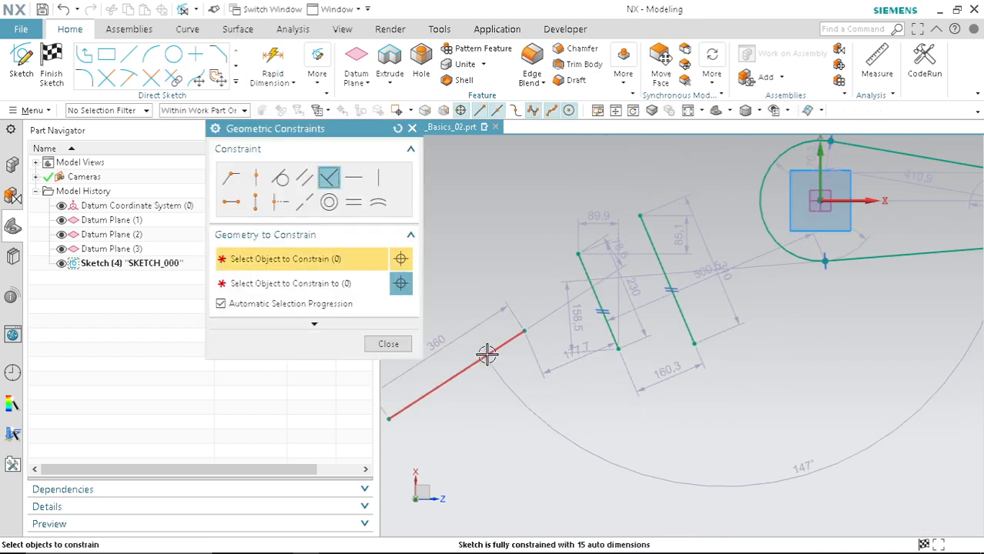
left_click(594, 291)
scroll(536, 316, "down", 2)
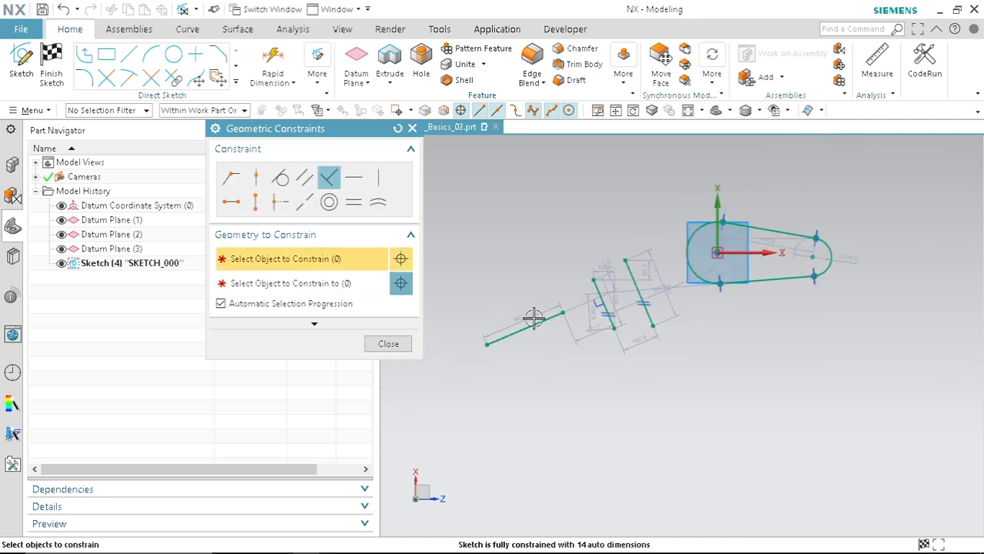
scroll(535, 322, "up", 3)
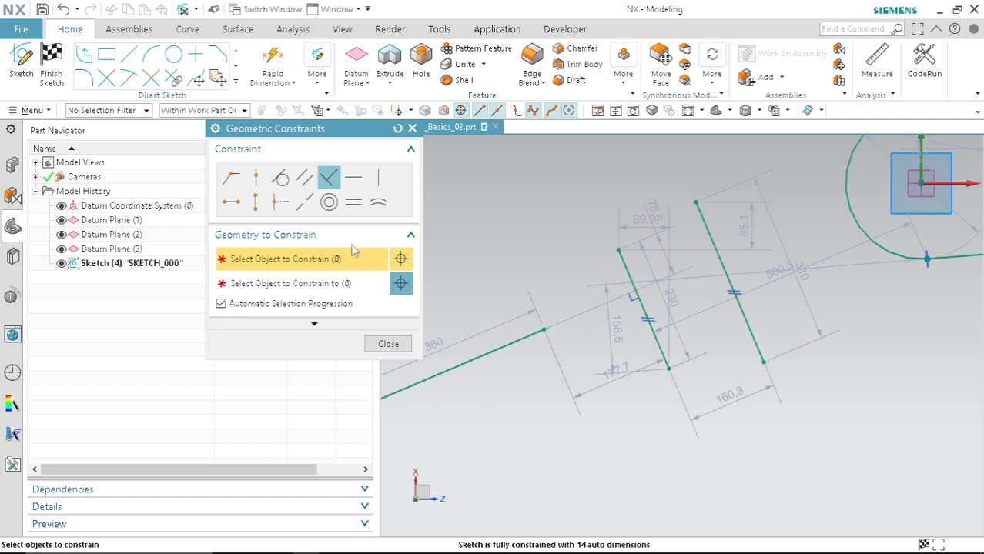
Step: Apply a Point on Curve constraint placing the 360 mm line's upper endpoint on the left parallel line
left_click(257, 179)
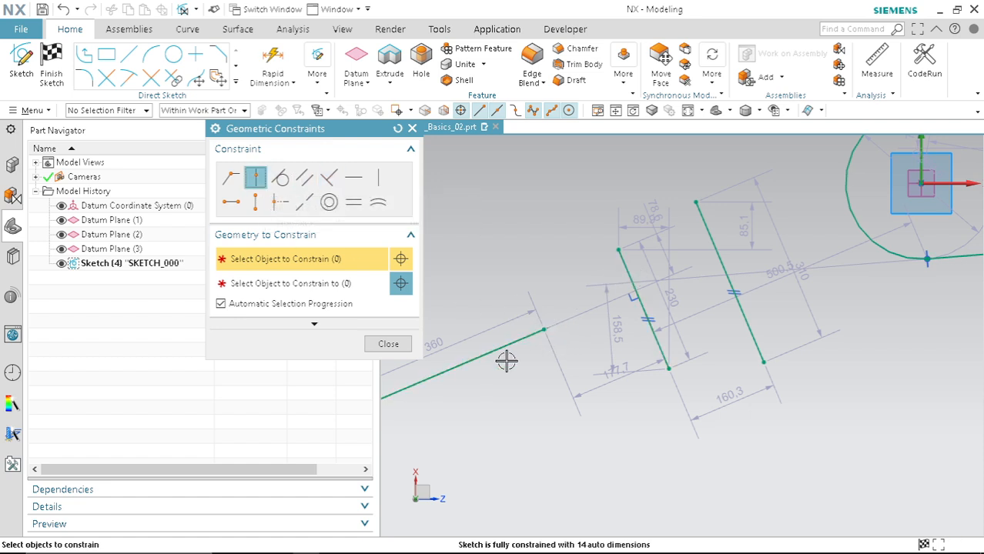
left_click(547, 337)
left_click(634, 279)
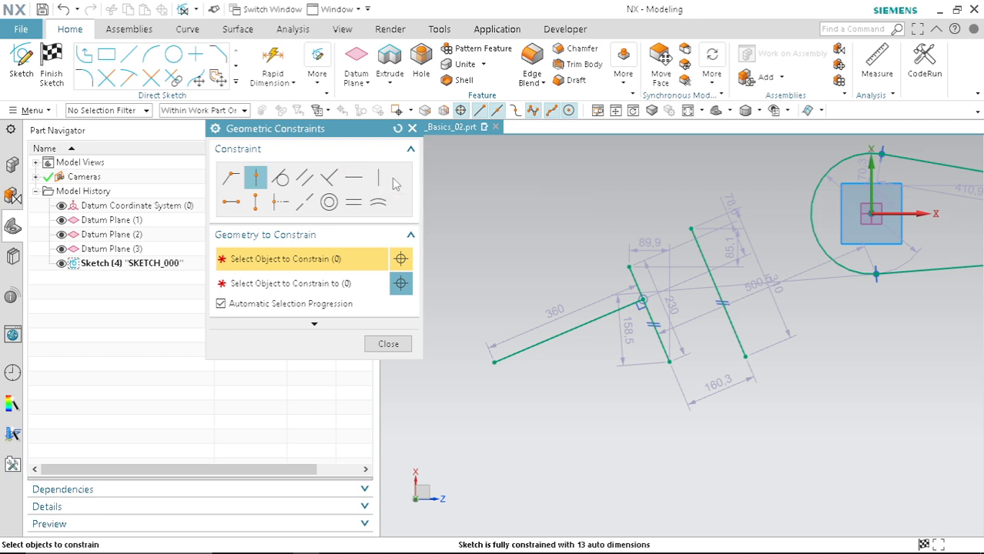
left_click(412, 130)
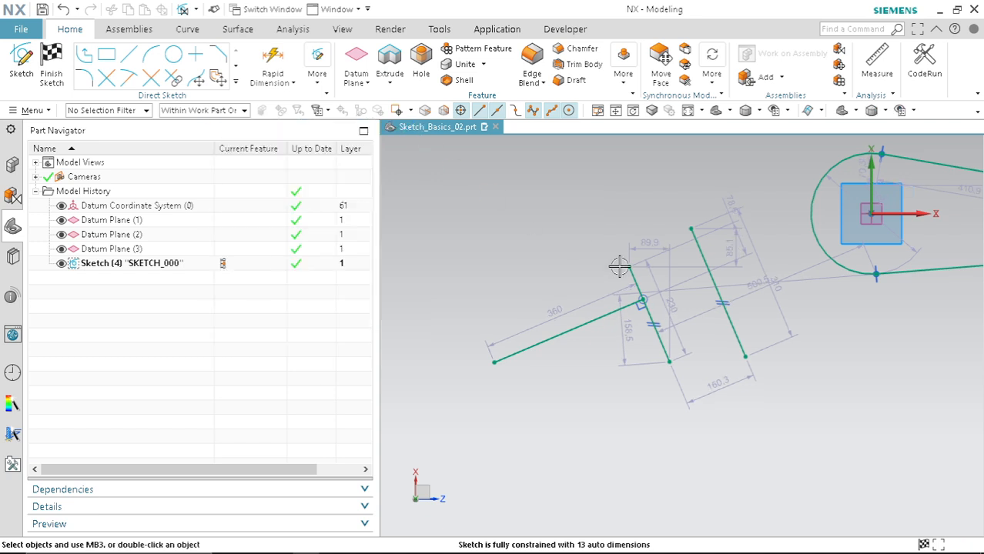
Step: Draw two more lines, about 600 mm and 850 mm long, below the existing sketch geometry
scroll(643, 309, "down", 6)
left_click(127, 63)
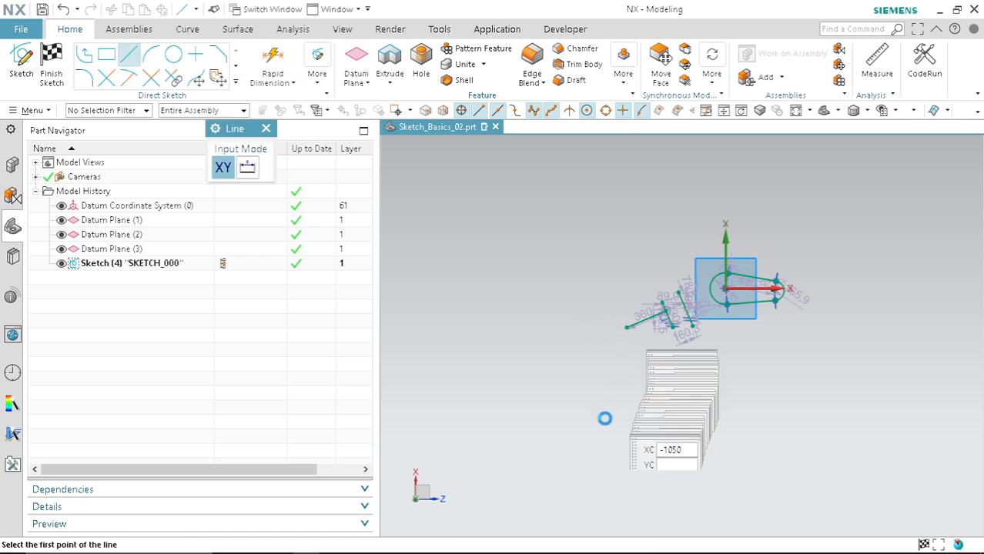
left_click(594, 452)
key("Return")
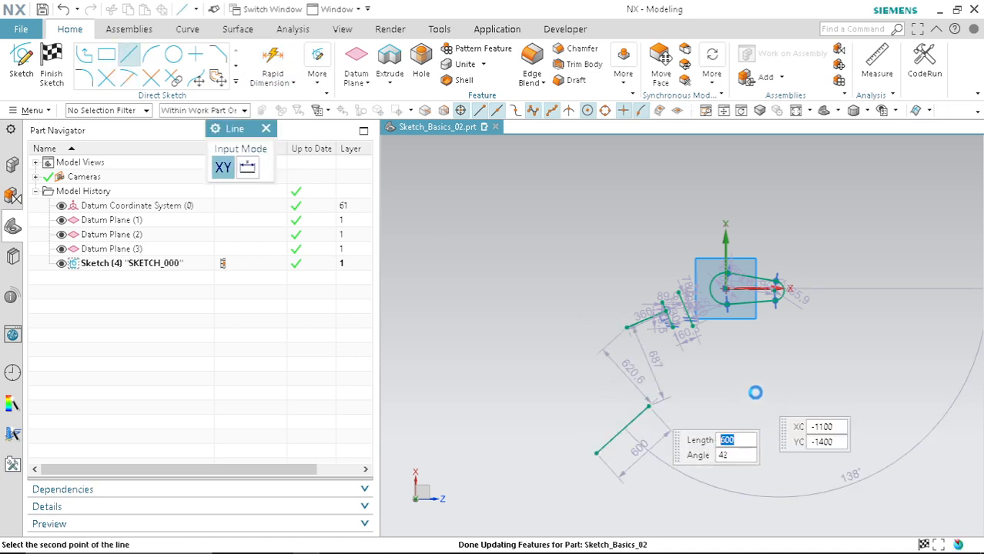
left_click(756, 391)
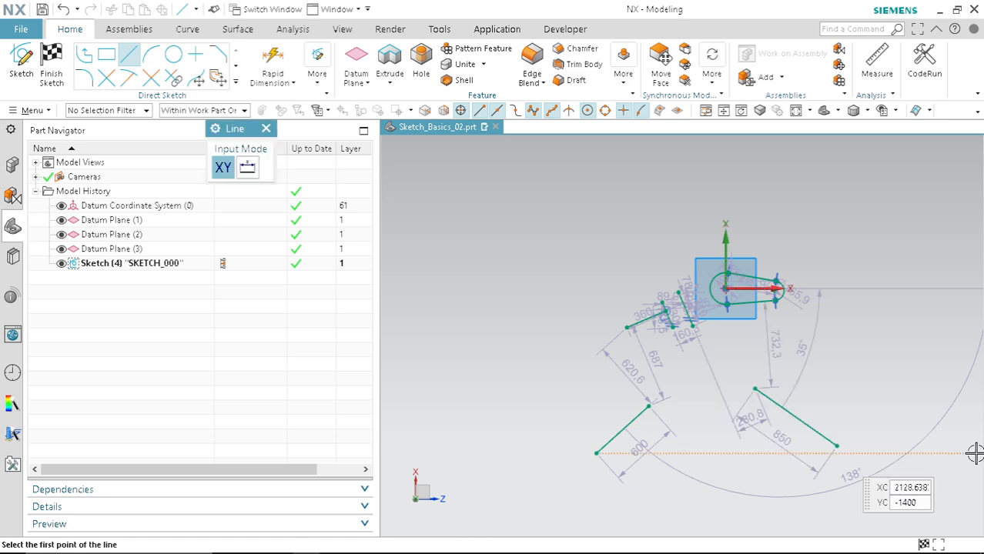
key("Escape")
Step: Constrain the 600 mm line to be horizontal and the 850 mm line to be vertical
key("c")
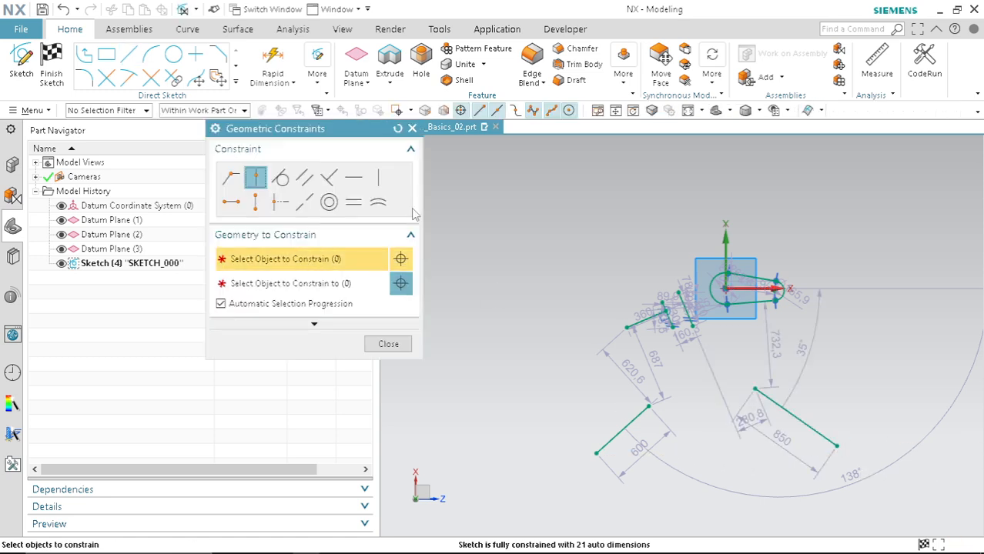
left_click(354, 179)
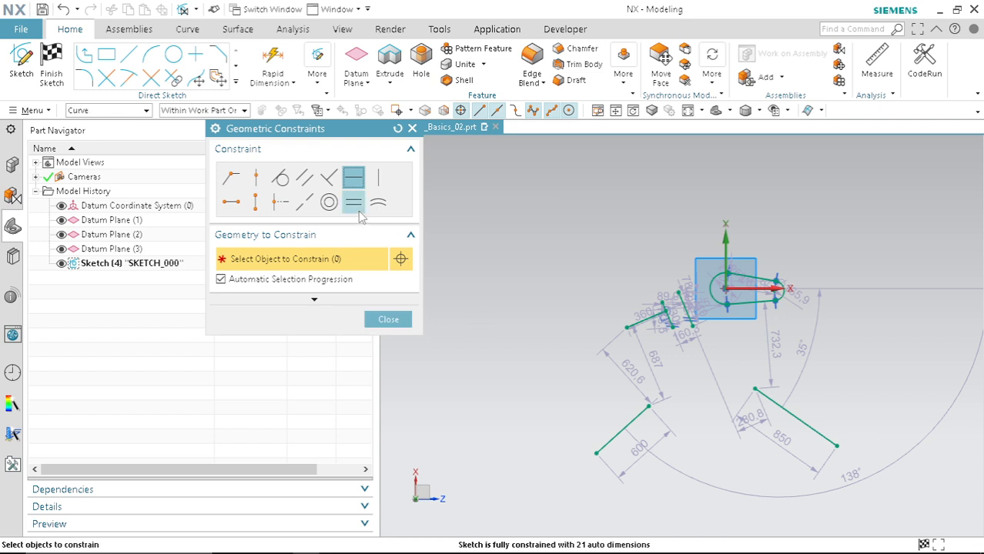
left_click(638, 416)
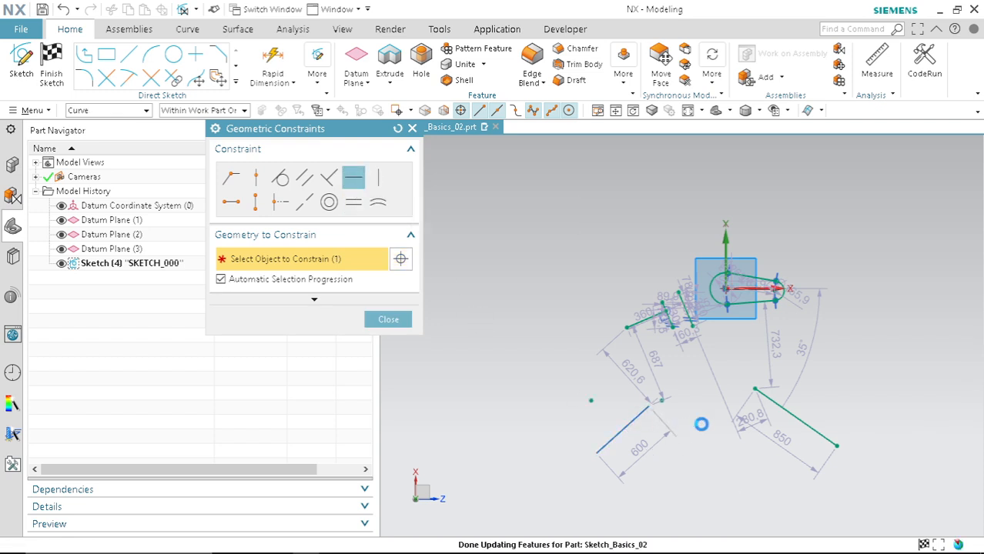
left_click(384, 178)
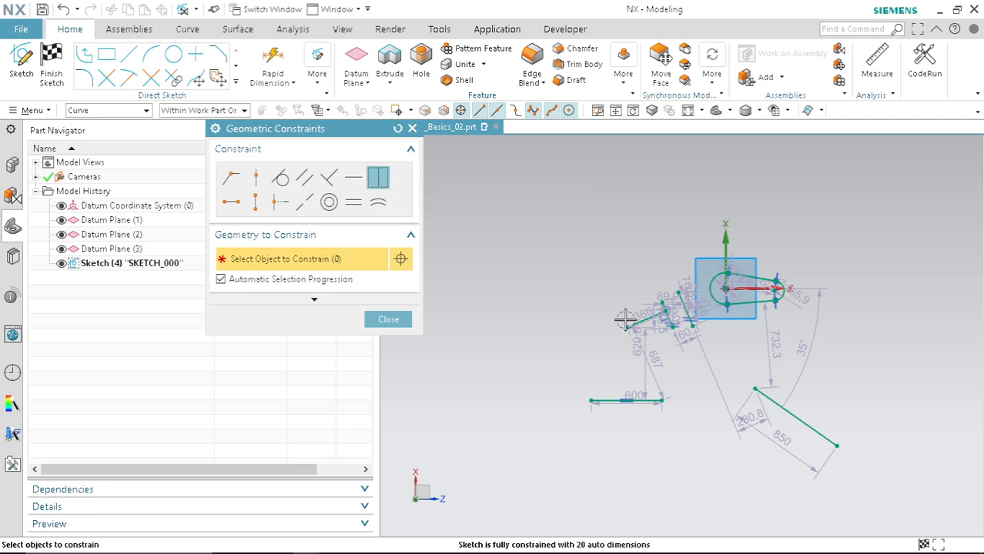
left_click(778, 402)
scroll(699, 391, "up", 3)
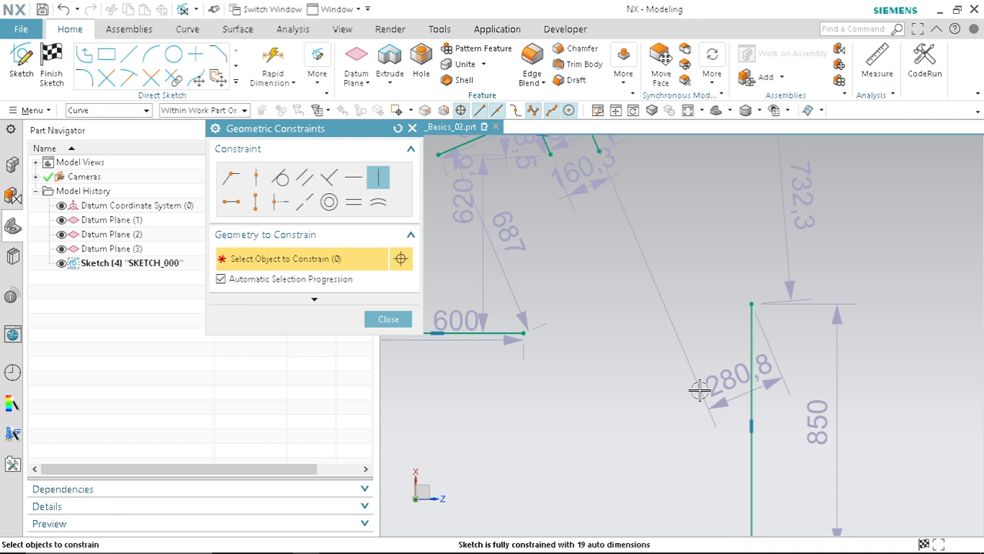
scroll(699, 391, "down", 3)
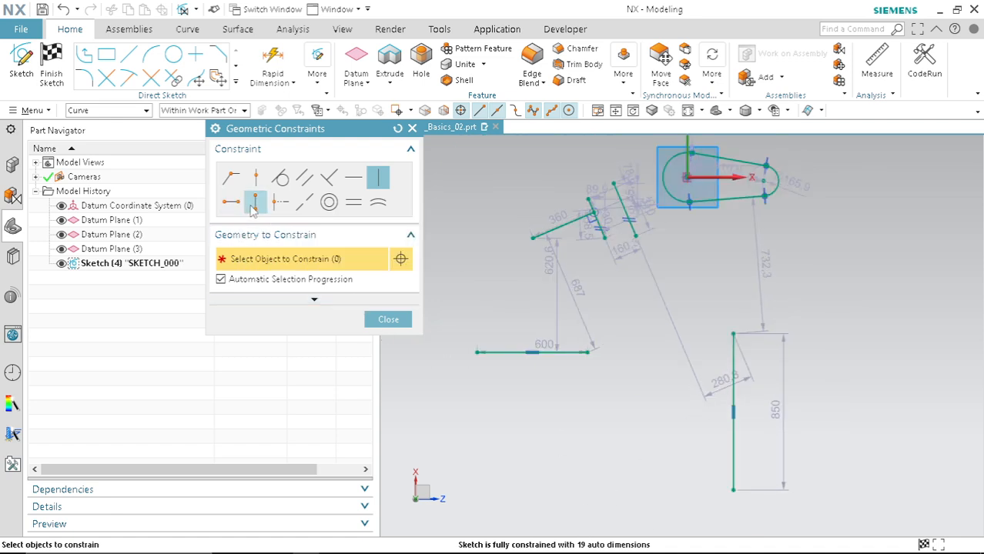
left_click(407, 322)
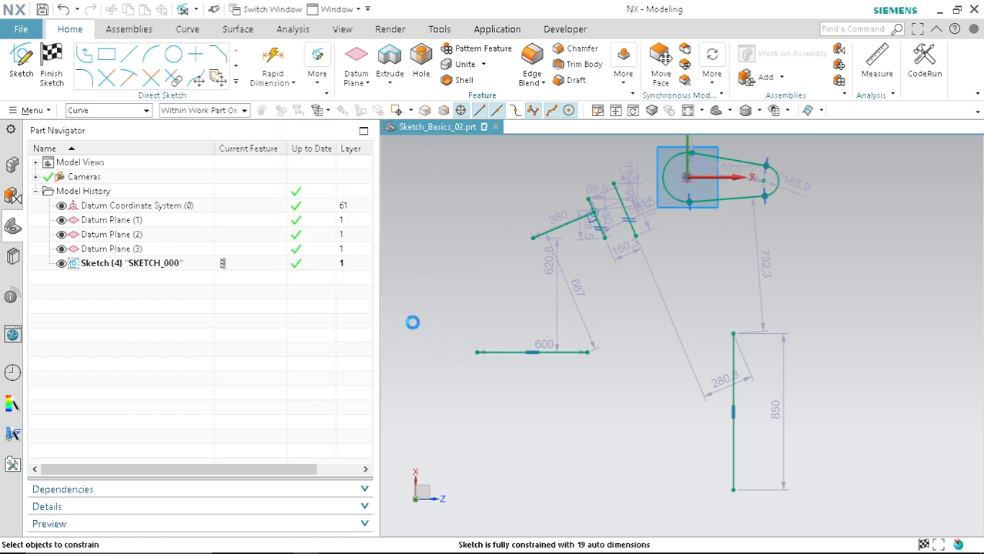
Step: Draw two slanted lines, about 900 mm and 1100 mm long, above and right of the slot
scroll(612, 395, "down", 4)
scroll(682, 314, "up", 3)
scroll(616, 402, "down", 3)
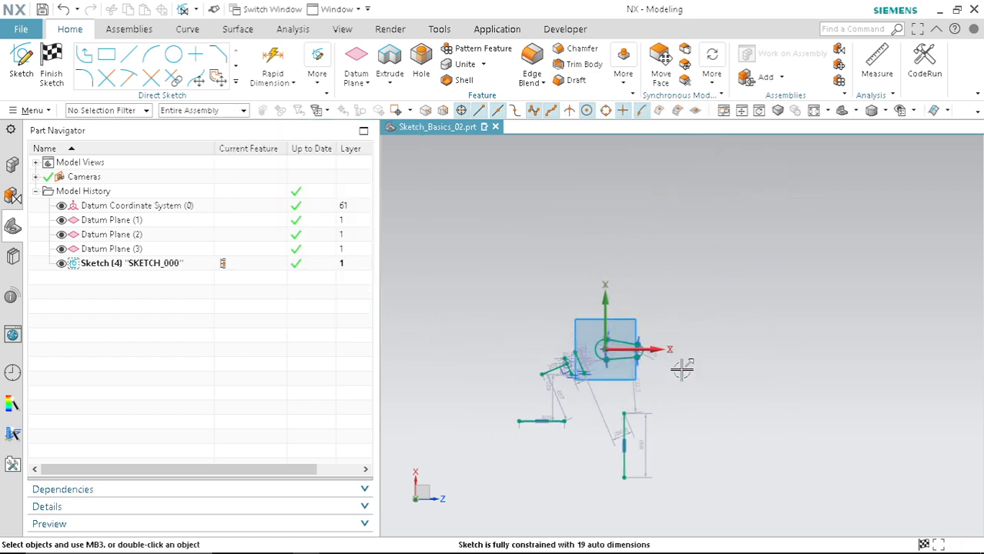
scroll(687, 308, "up", 1)
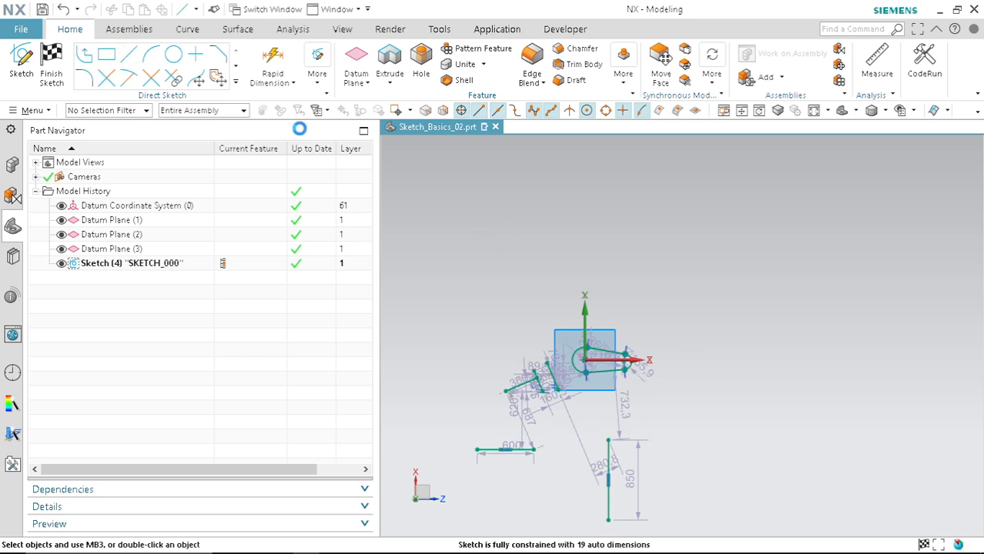
left_click(716, 299)
left_click(677, 224)
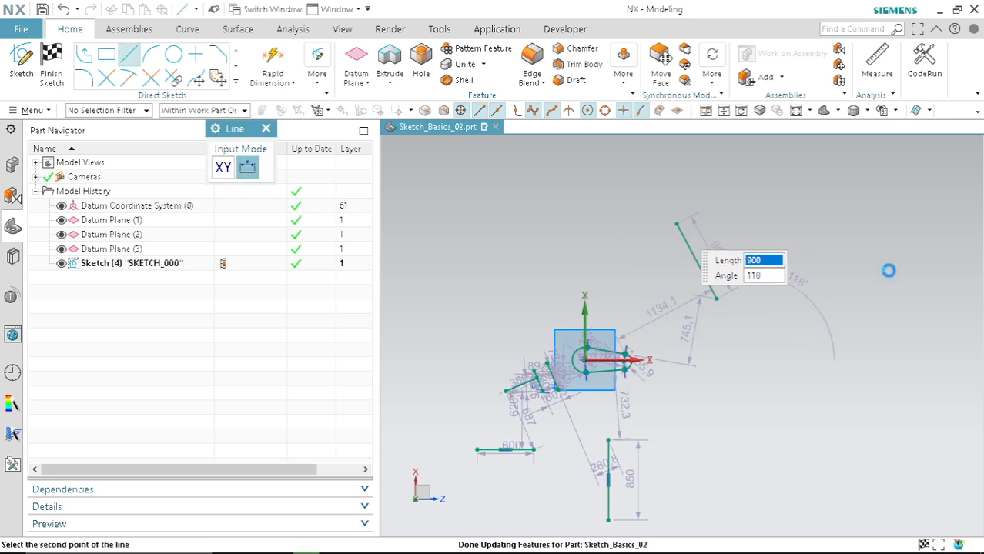
scroll(744, 329, "down", 3)
scroll(852, 267, "up", 3)
left_click(748, 355)
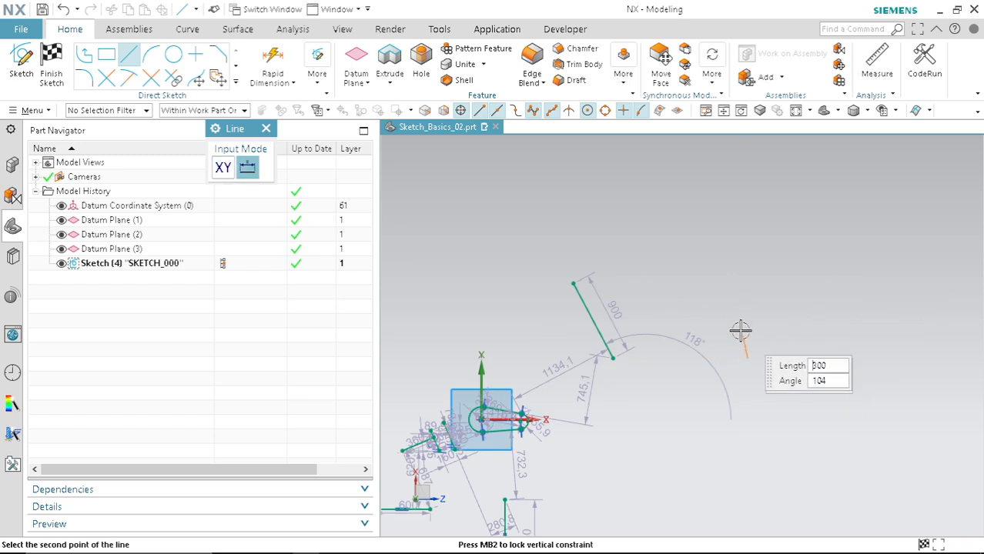
key("Escape")
left_click(749, 335)
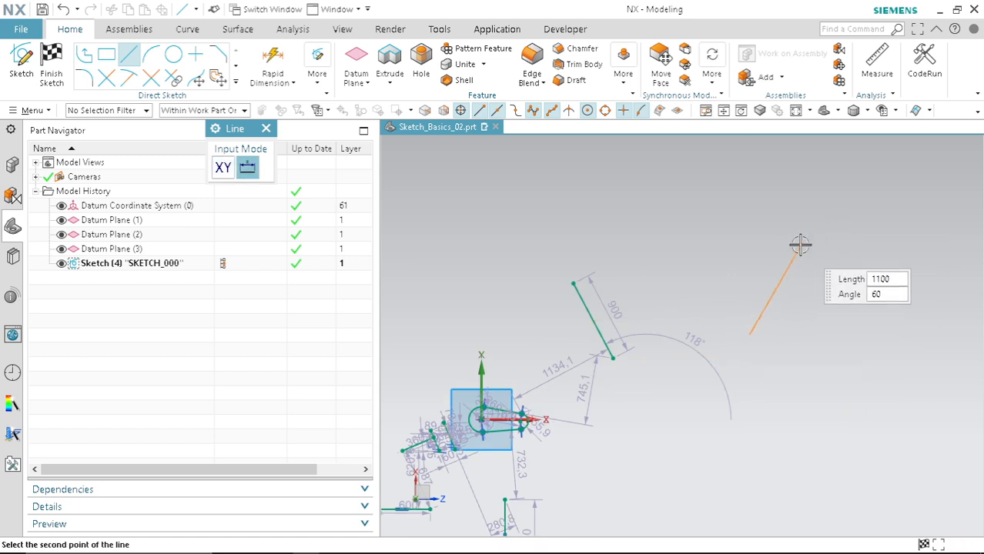
left_click(793, 242)
key("Escape")
Step: Apply a Horizontal Alignment constraint between the lower endpoints of the 900 mm and 1100 mm lines
scroll(654, 362, "up", 5)
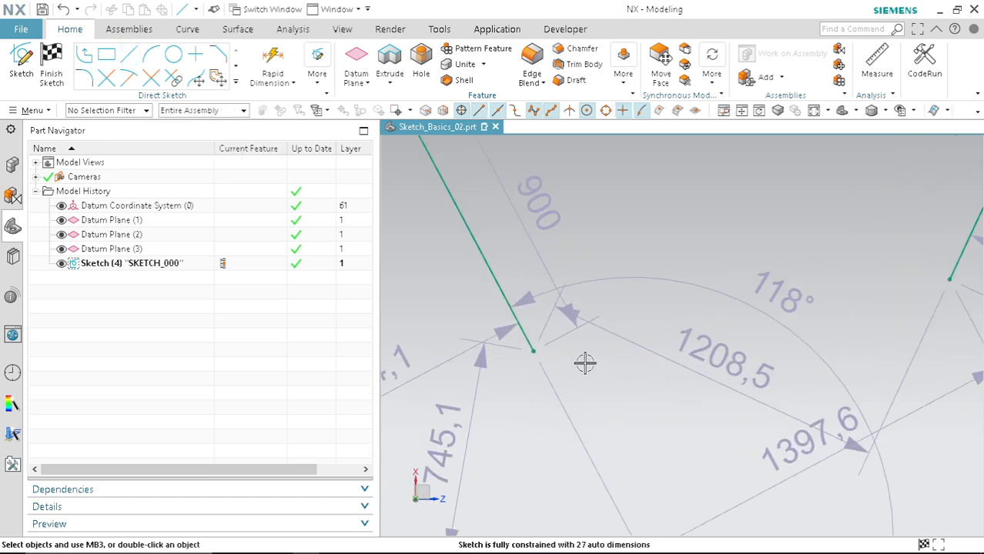
scroll(529, 351, "down", 1)
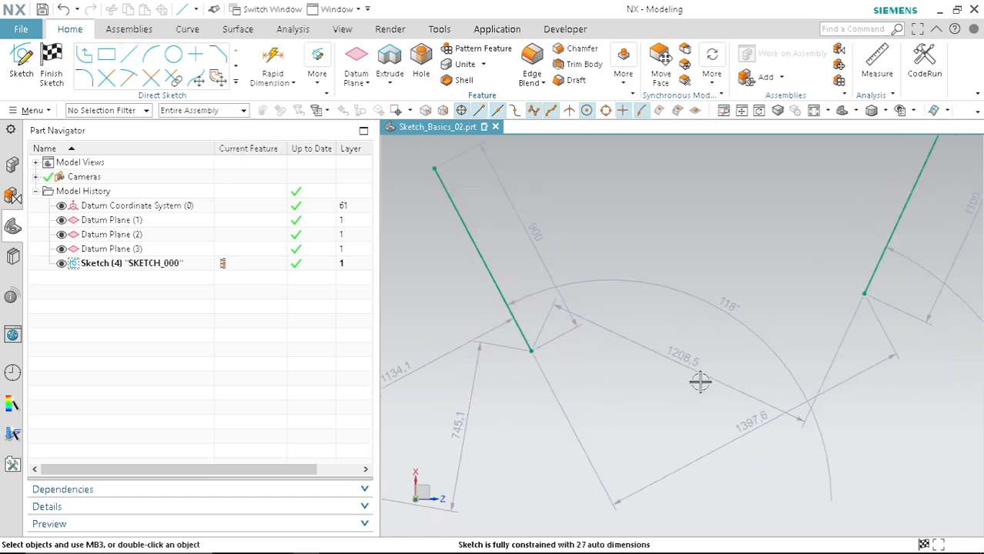
scroll(700, 381, "down", 3)
left_click(182, 9)
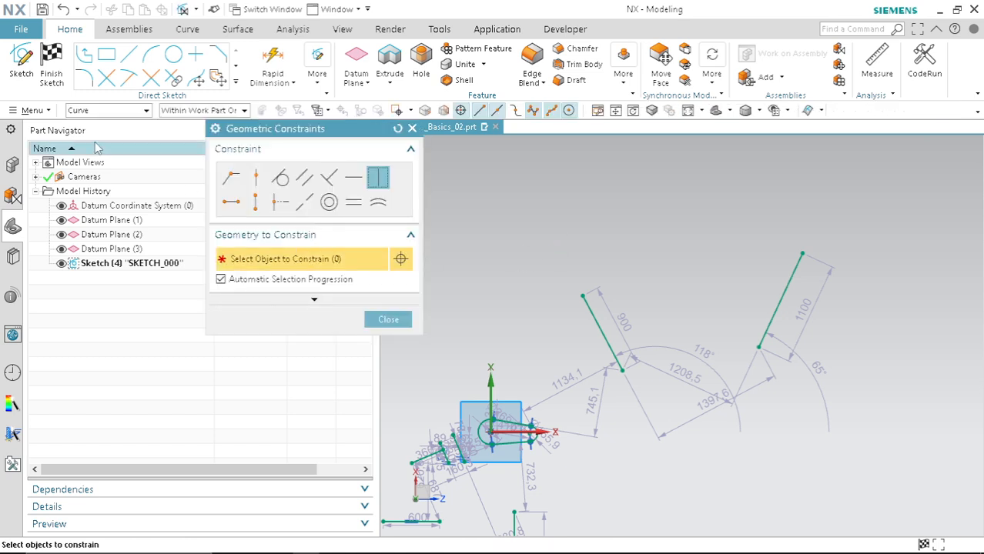
left_click(232, 204)
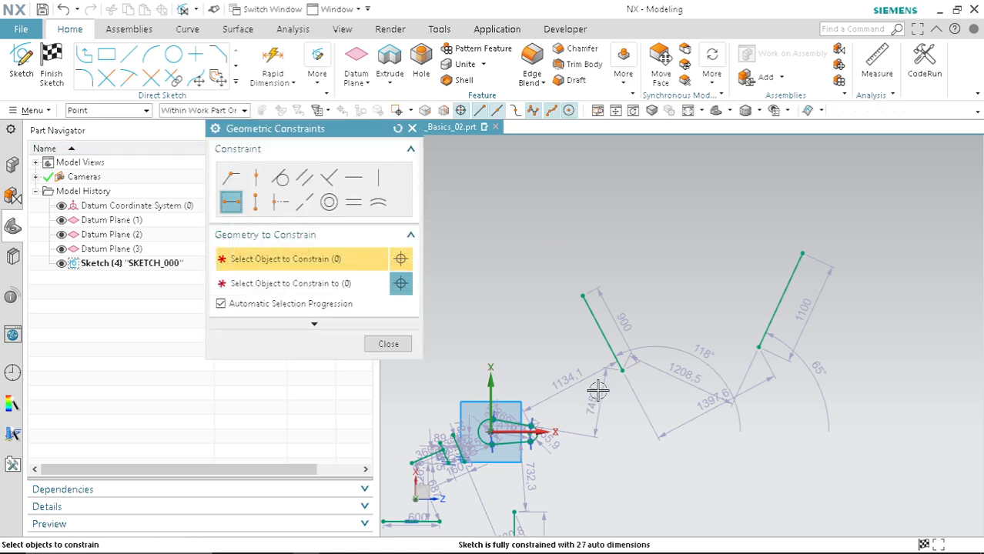
left_click(622, 370)
left_click(758, 348)
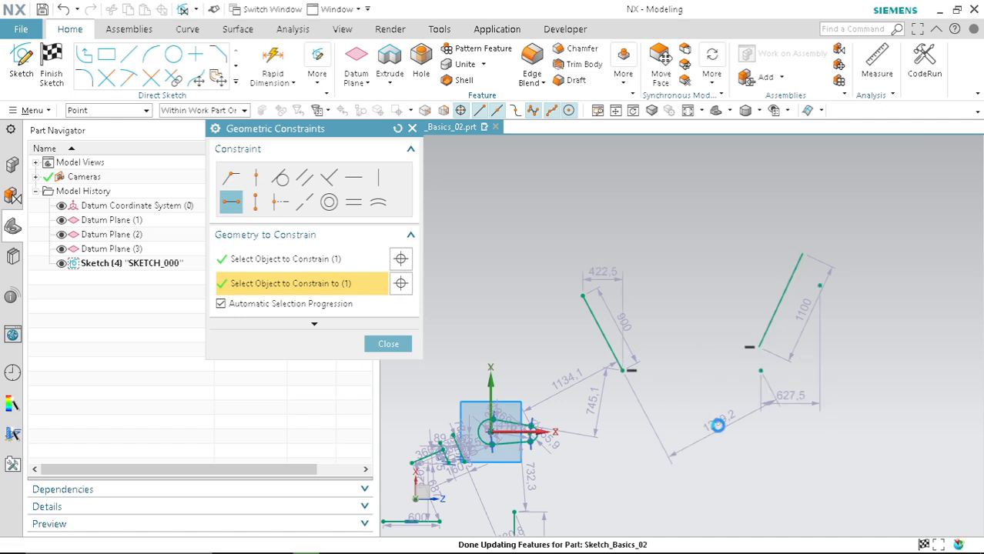
left_click(388, 346)
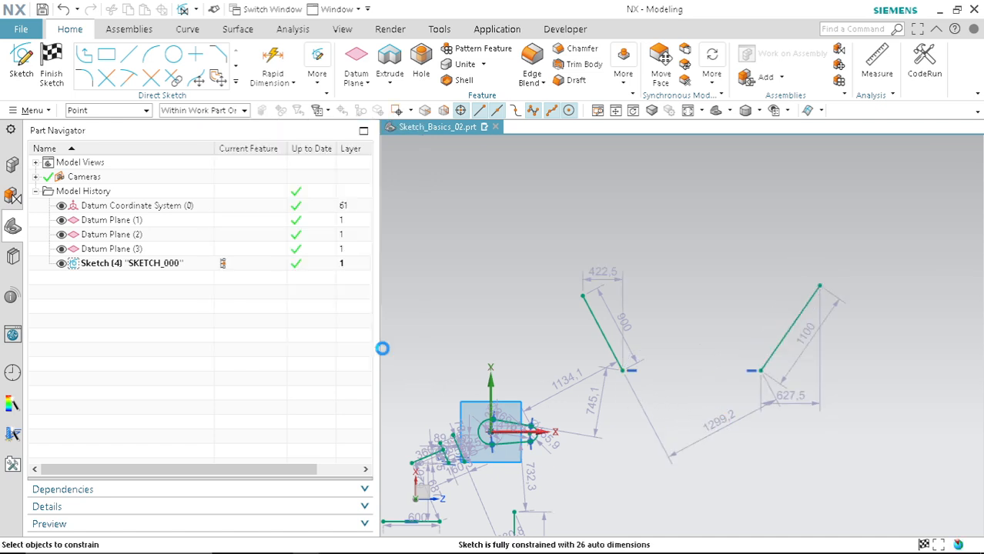
scroll(635, 374, "up", 4)
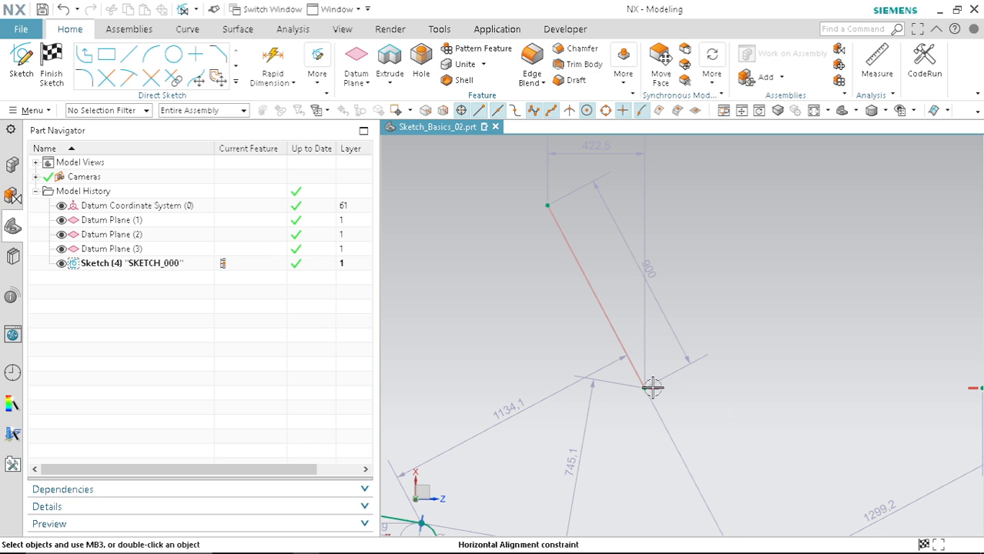
scroll(731, 390, "down", 5)
scroll(806, 386, "up", 4)
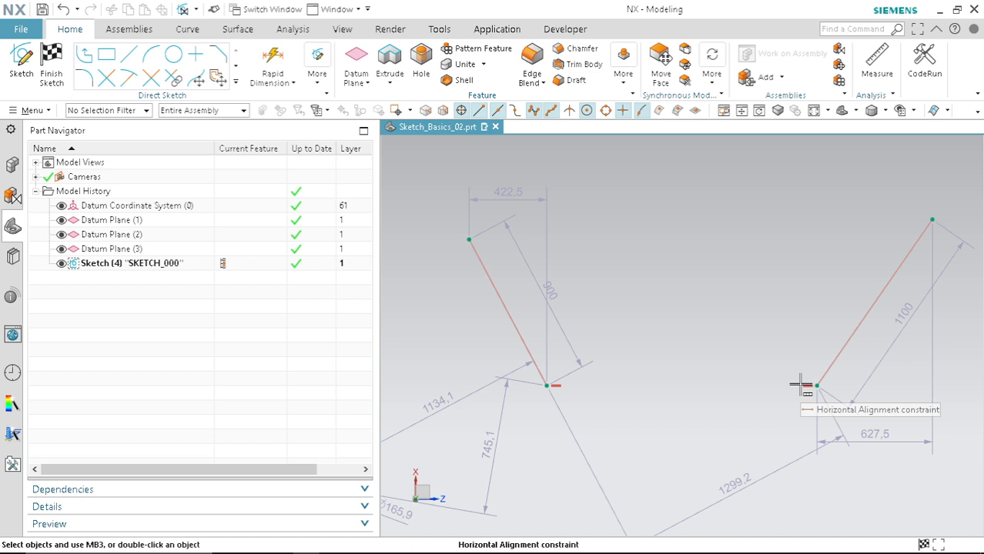
scroll(693, 347, "down", 5)
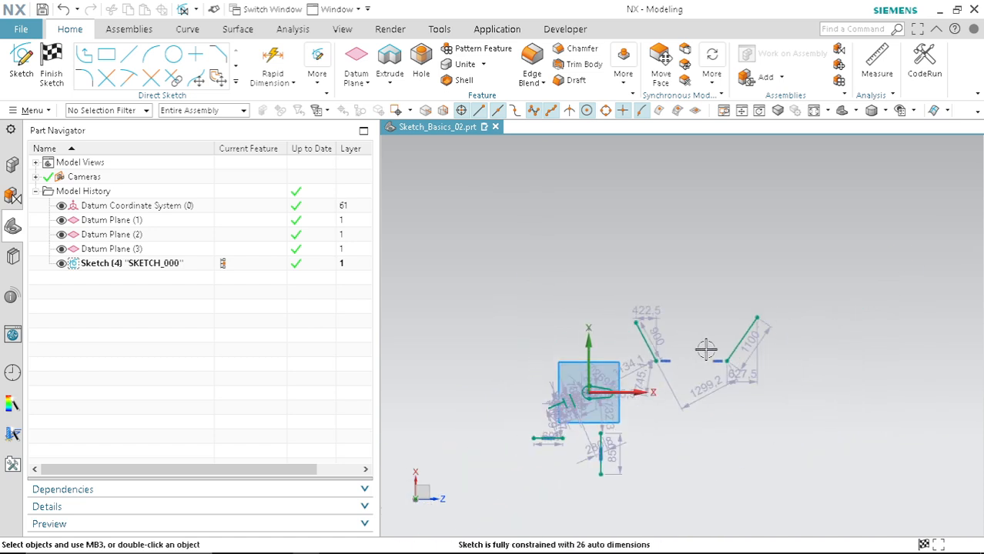
key("c")
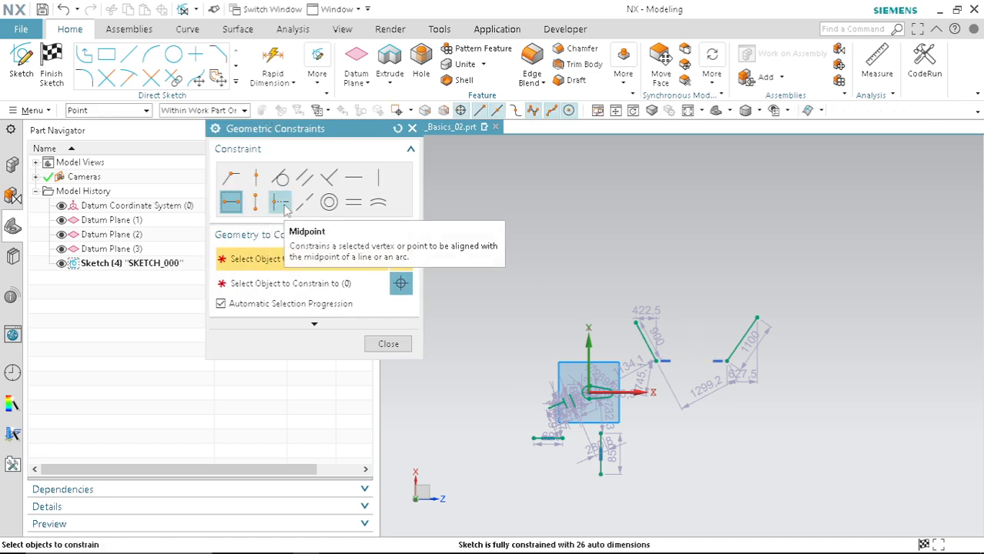
left_click(413, 128)
Step: Draw a vertical line about 2200 mm long above the existing sketch geometry
key("l")
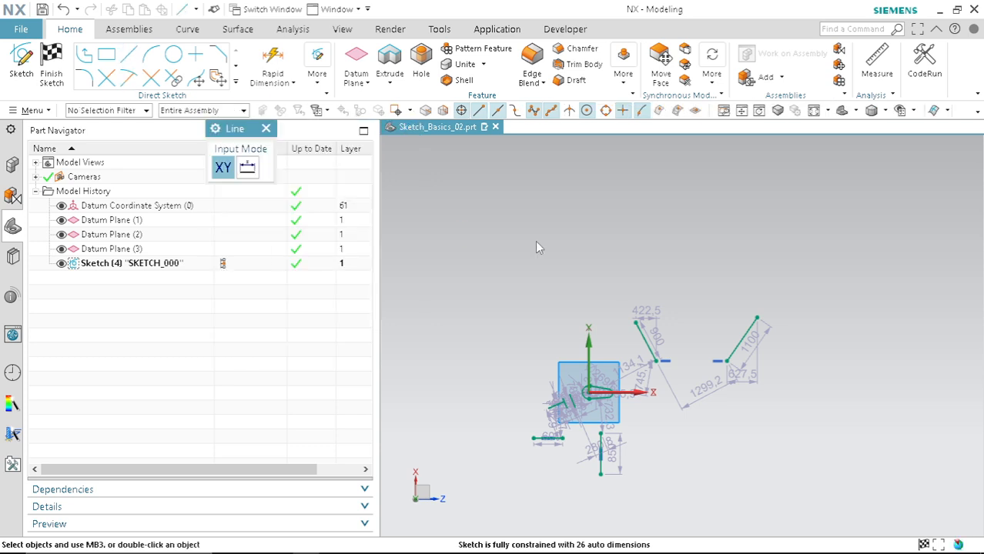
left_click(598, 257)
left_click(598, 149)
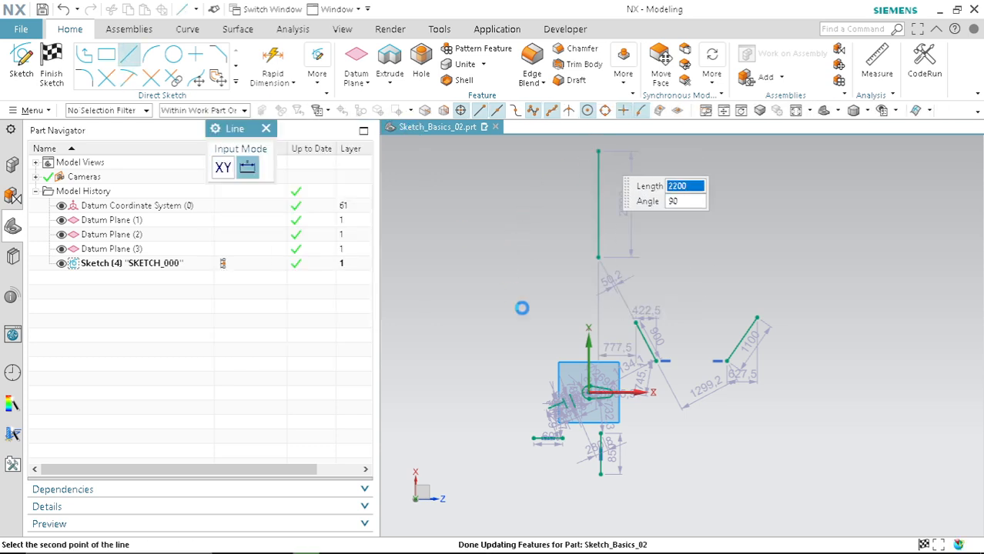
Step: Draw a slanted line about 1850 mm long at 19° to the right of the vertical line
scroll(655, 194, "up", 4)
left_click(549, 275)
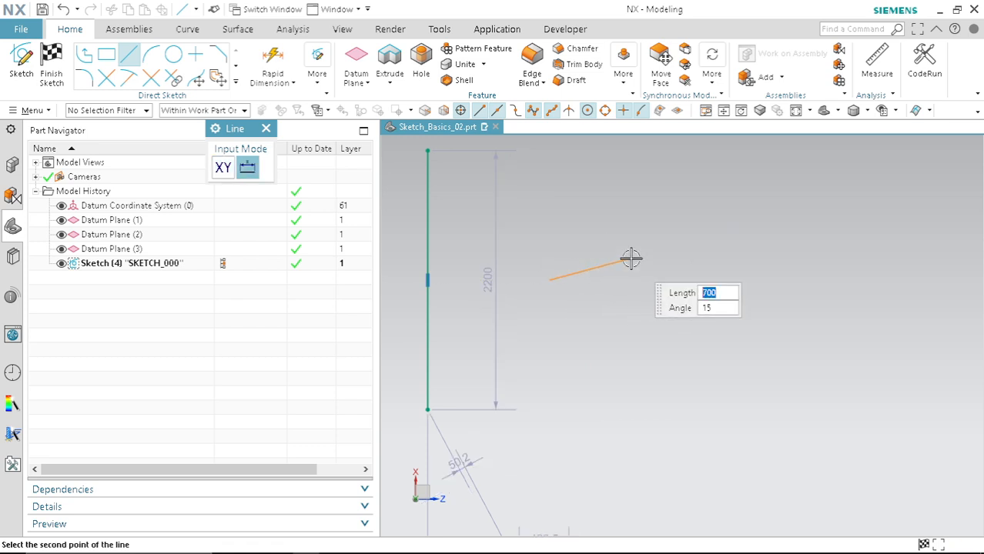
key("Escape")
left_click(563, 245)
left_click(768, 174)
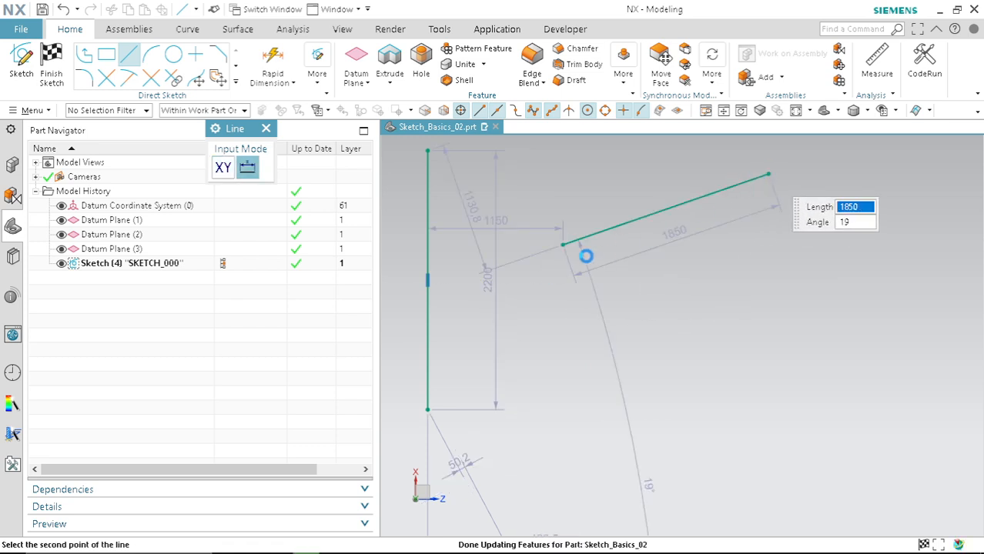
key("Escape")
Step: Apply a Midpoint constraint between the vertical line and the slanted line
scroll(567, 232, "down", 3)
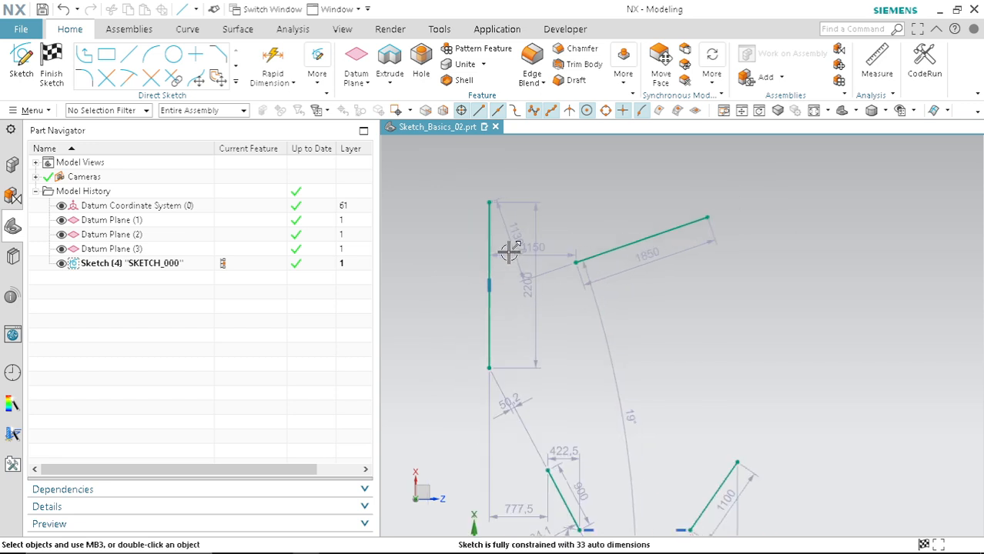
scroll(516, 277, "up", 2)
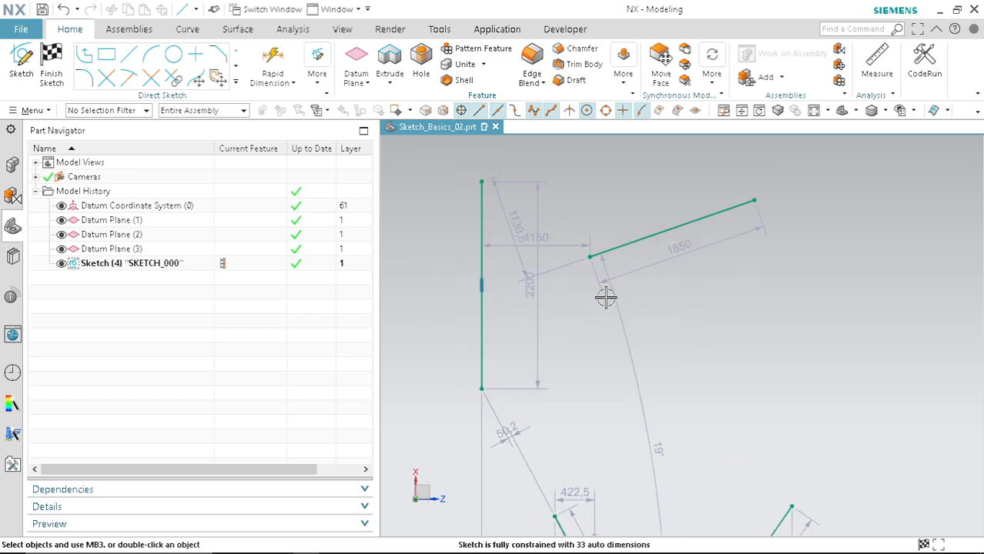
key("c")
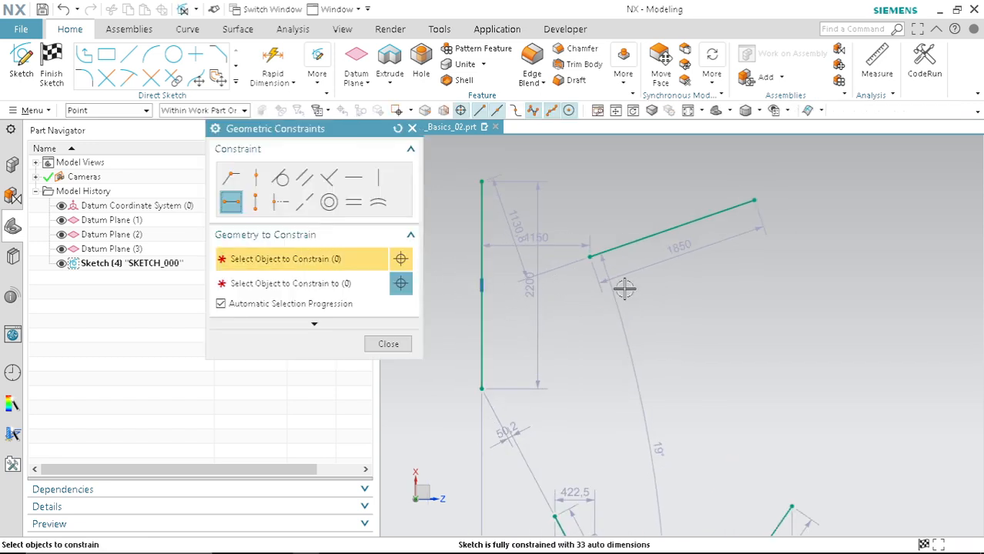
left_click(278, 201)
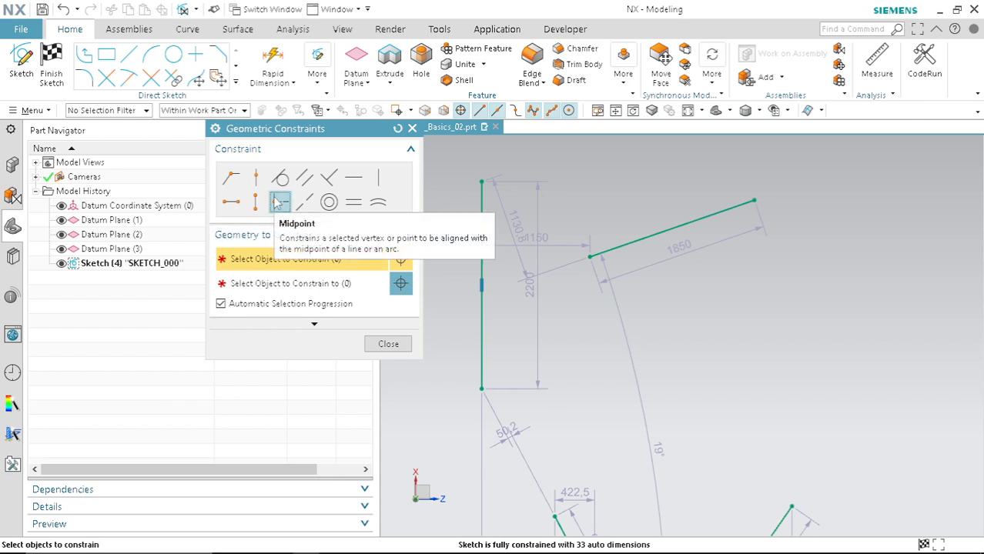
left_click(478, 284)
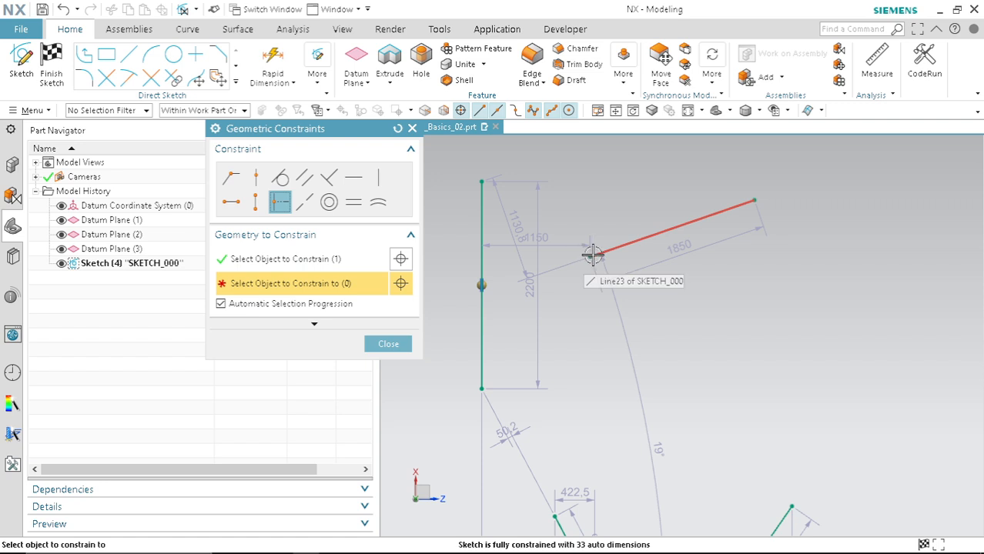
left_click(593, 255)
scroll(491, 297, "up", 2)
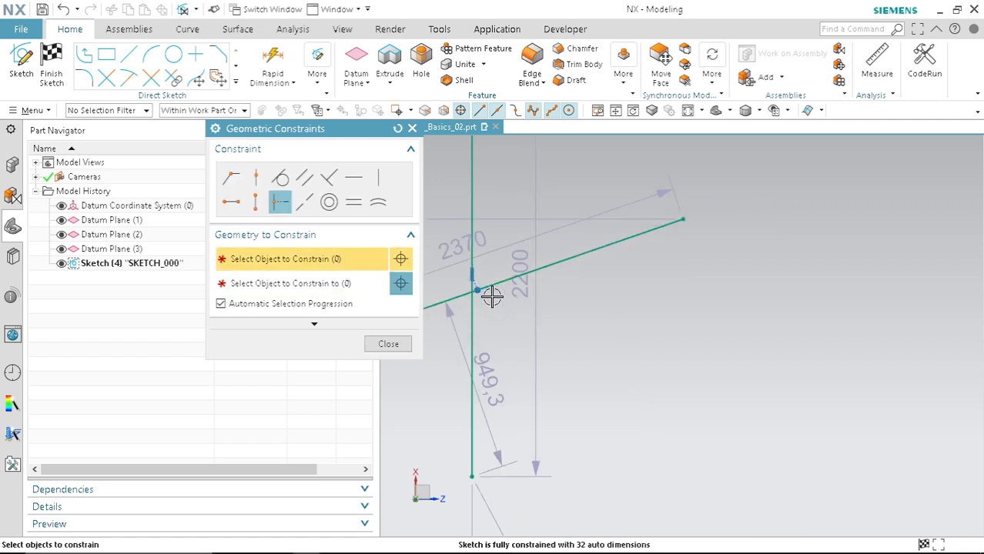
scroll(742, 263, "down", 1)
left_click(388, 344)
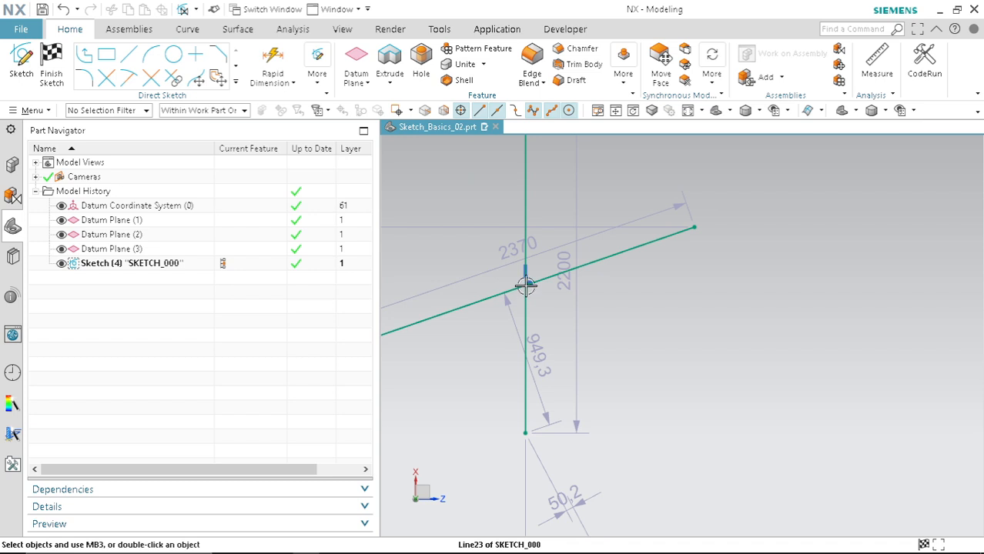
Step: Delete the vertical and slanted lines with a window selection
scroll(525, 284, "up", 2)
scroll(531, 281, "down", 2)
key("ctrl+q")
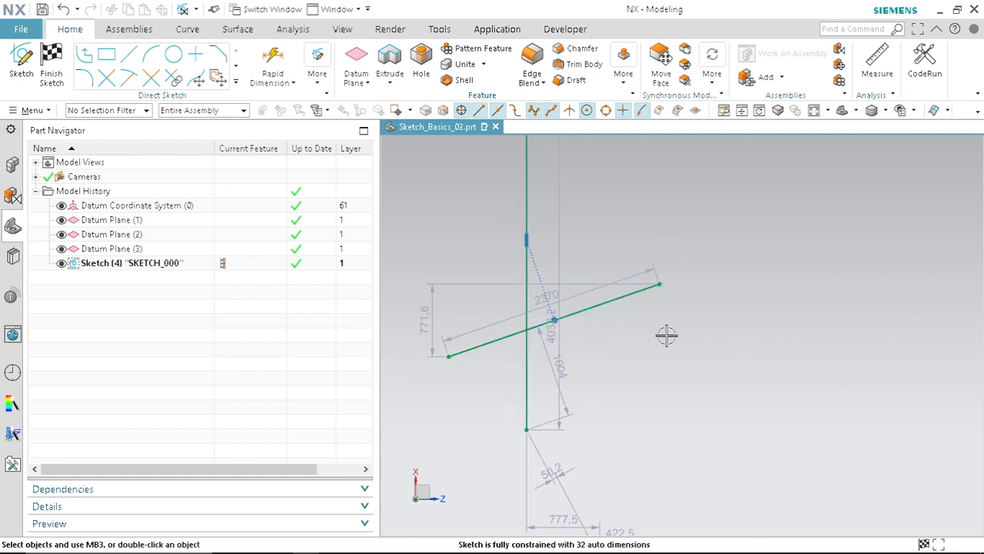
mouse_move(702, 404)
left_mouse_down()
mouse_move(521, 219)
mouse_move(496, 177)
left_mouse_up()
key("Delete")
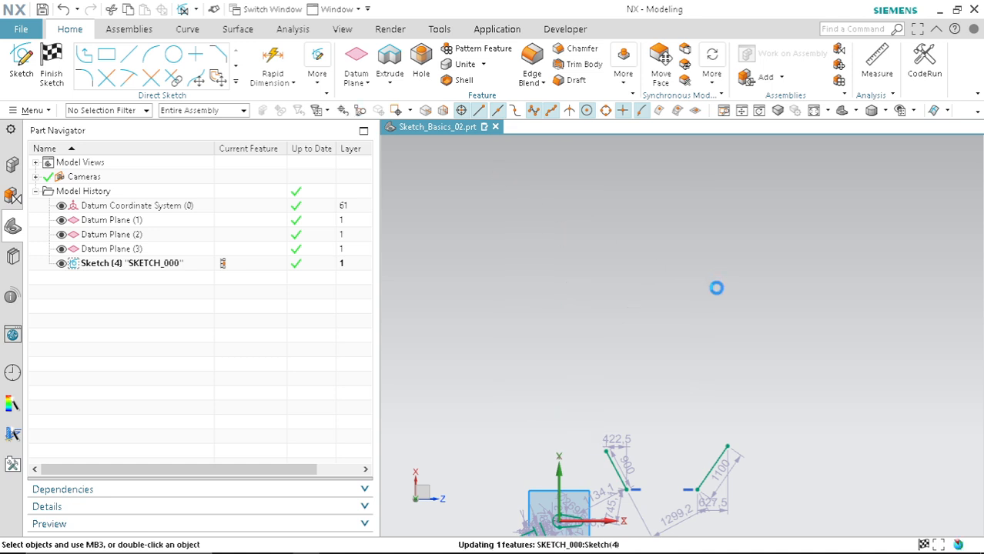
Step: Draw a vertical line about 3300 mm long and a horizontal line about 3200 mm long to its right
left_click(130, 55)
left_click(553, 185)
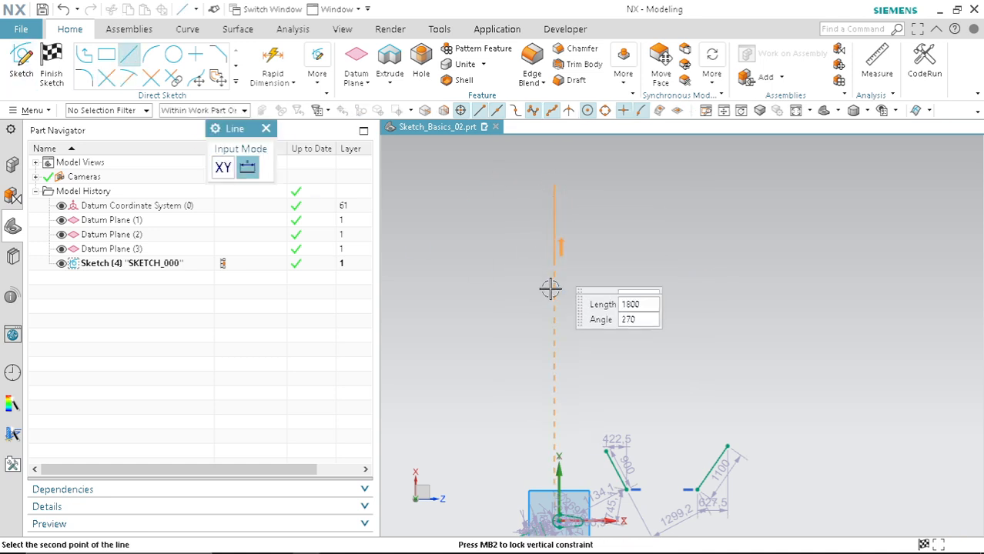
left_click(553, 341)
left_click(650, 285)
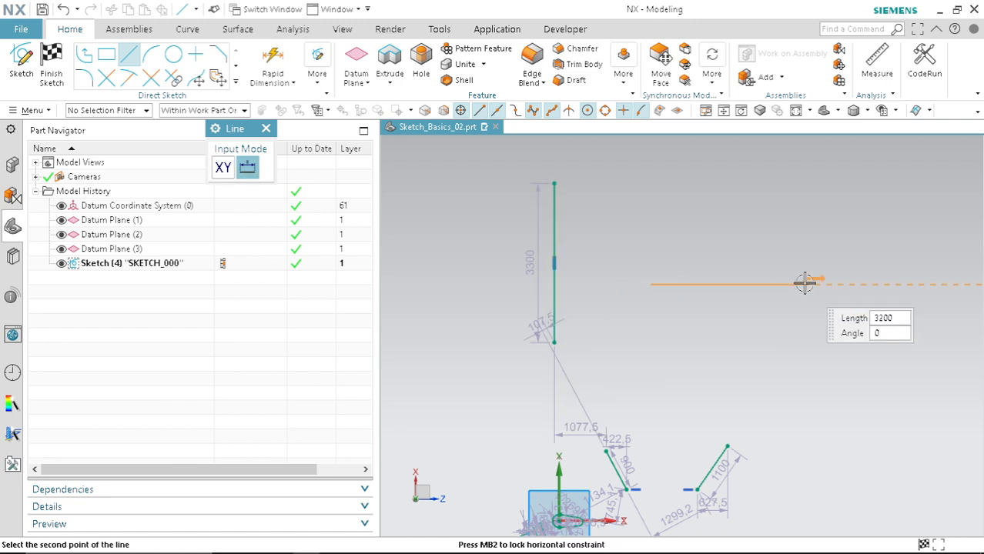
left_click(805, 282)
key("Escape")
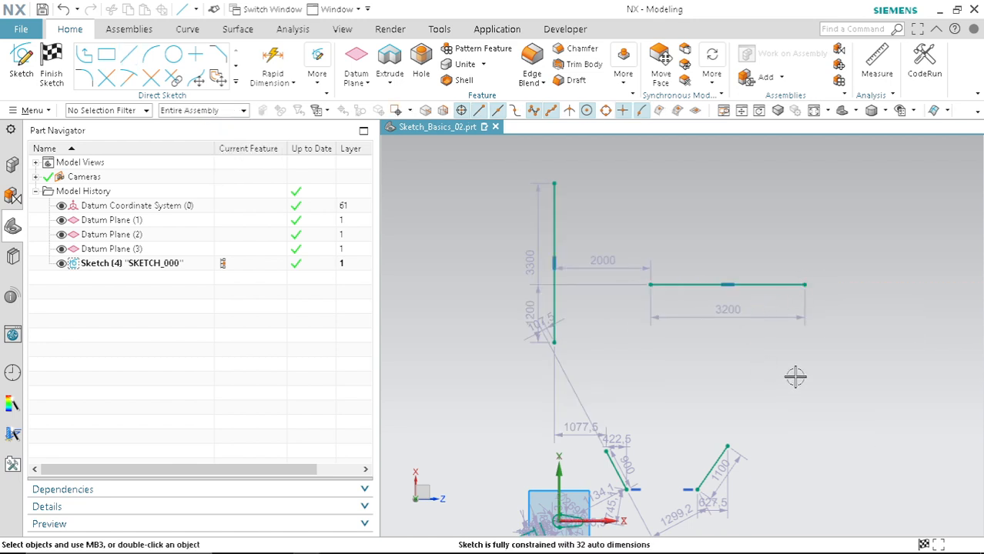
Step: Apply a Midpoint constraint between the vertical line and the horizontal line's left endpoint
key("c")
left_click(280, 201)
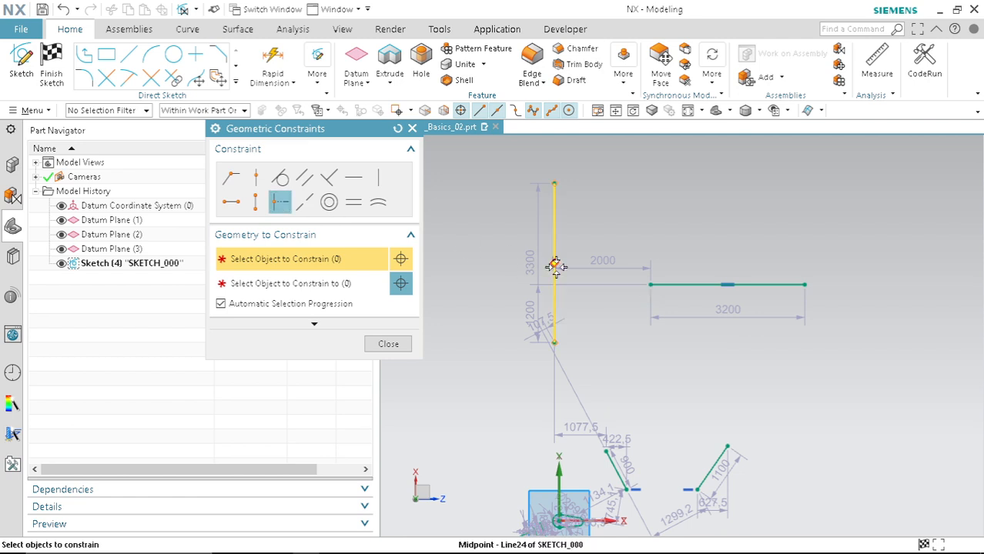
left_click(556, 266)
scroll(654, 284, "up", 3)
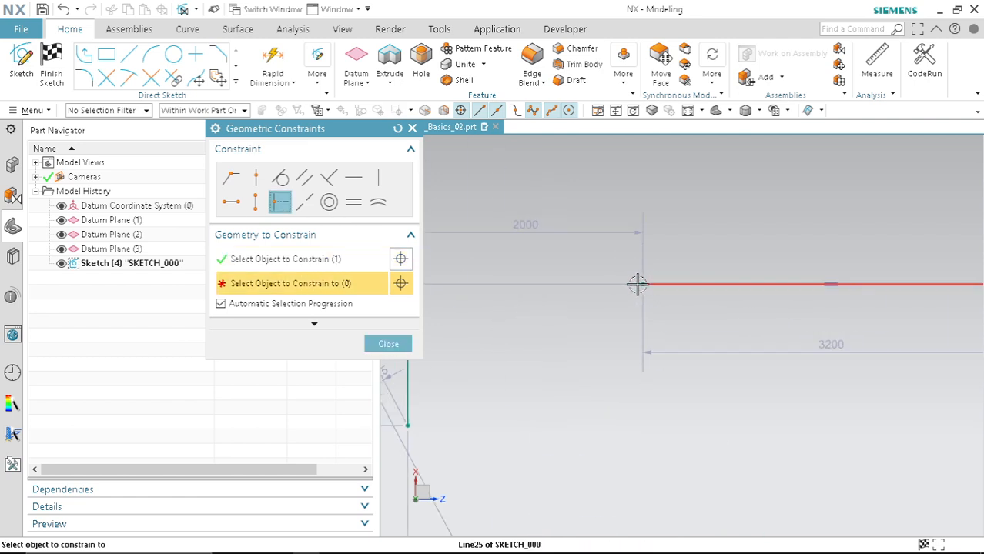
left_click(643, 282)
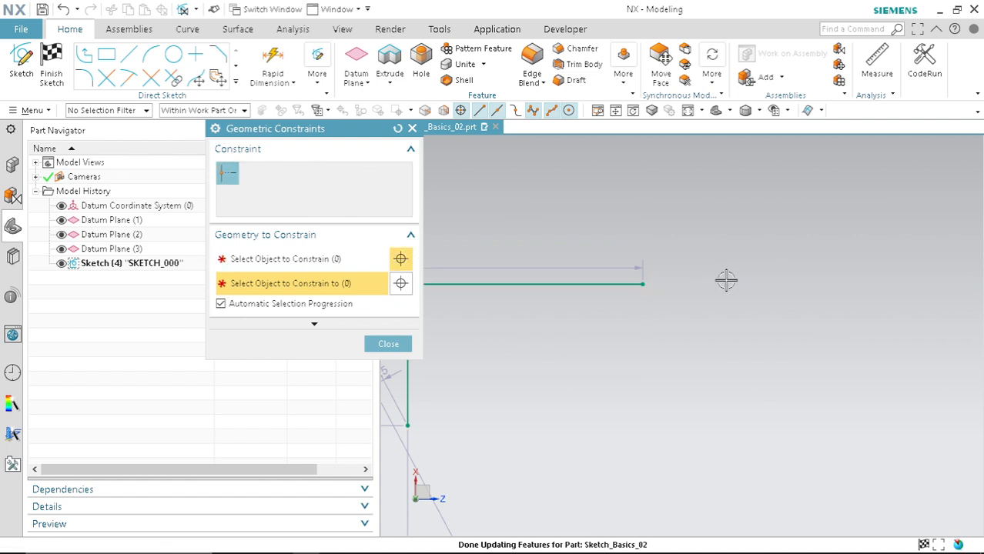
scroll(732, 282, "down", 3)
scroll(735, 284, "down", 2)
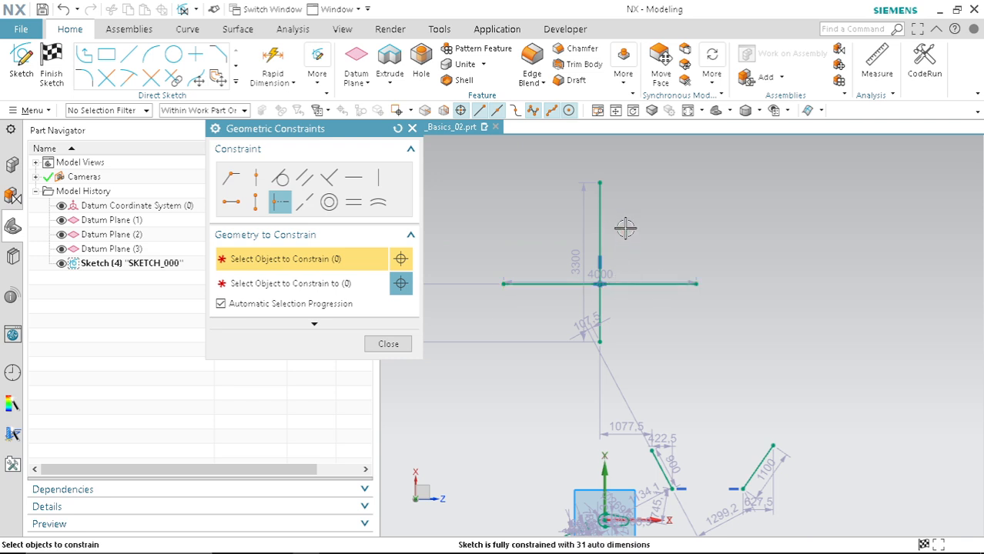
left_click(389, 344)
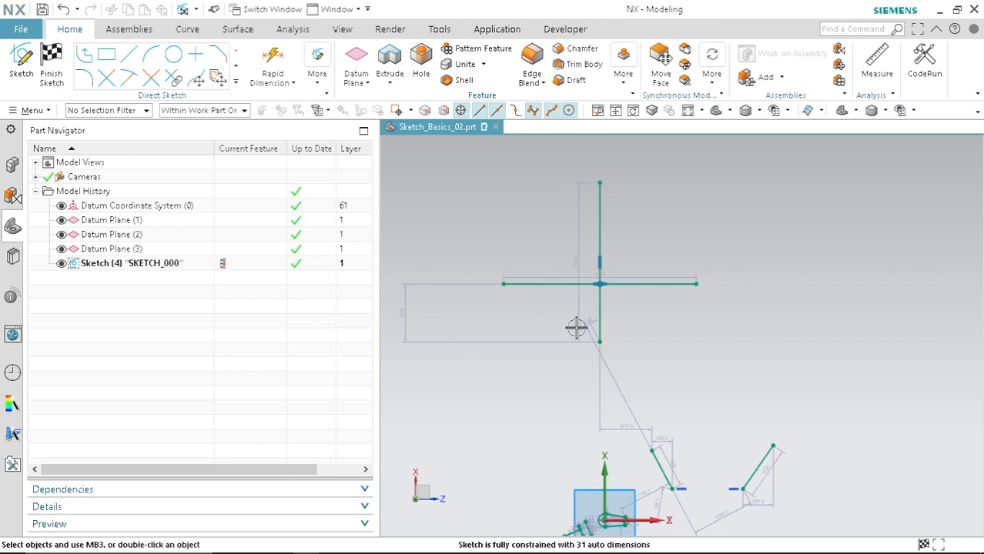
Step: Delete the vertical and horizontal lines with a window selection
scroll(575, 324, "down", 1)
left_click_drag(500, 194, 732, 359)
key("Delete")
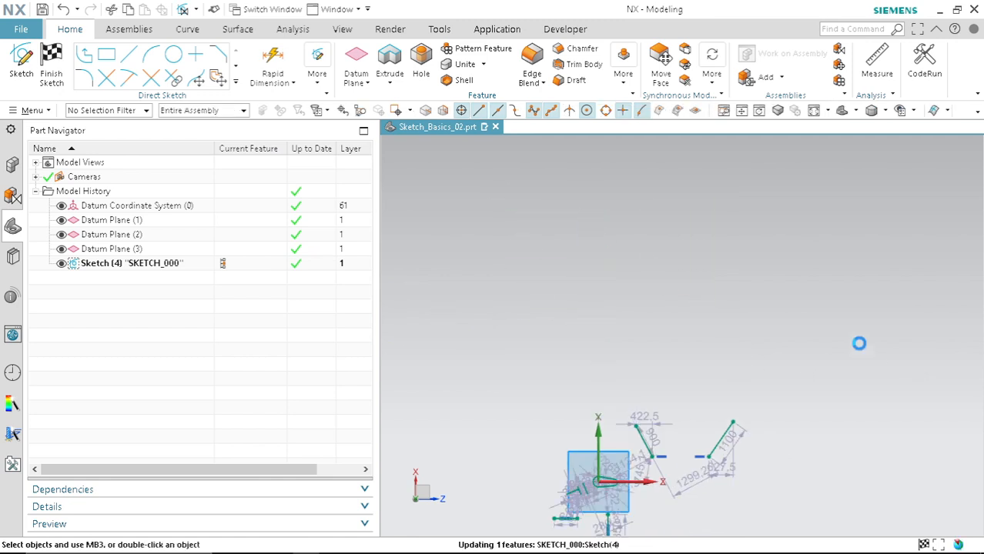
Step: Draw a vertical line about 3900 mm long and a horizontal line about 5500 mm long to its right
left_click(130, 56)
left_click(626, 204)
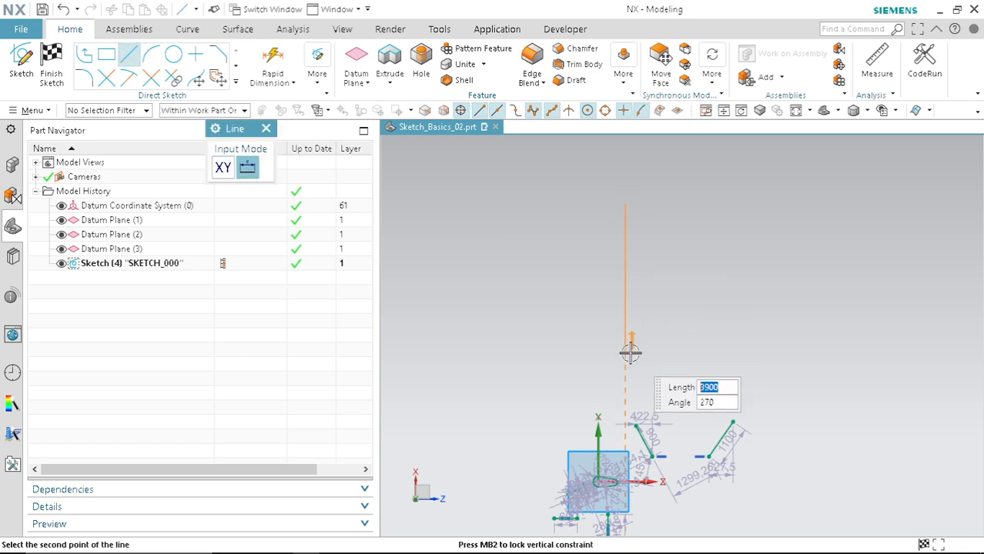
left_click(625, 354)
left_click(710, 284)
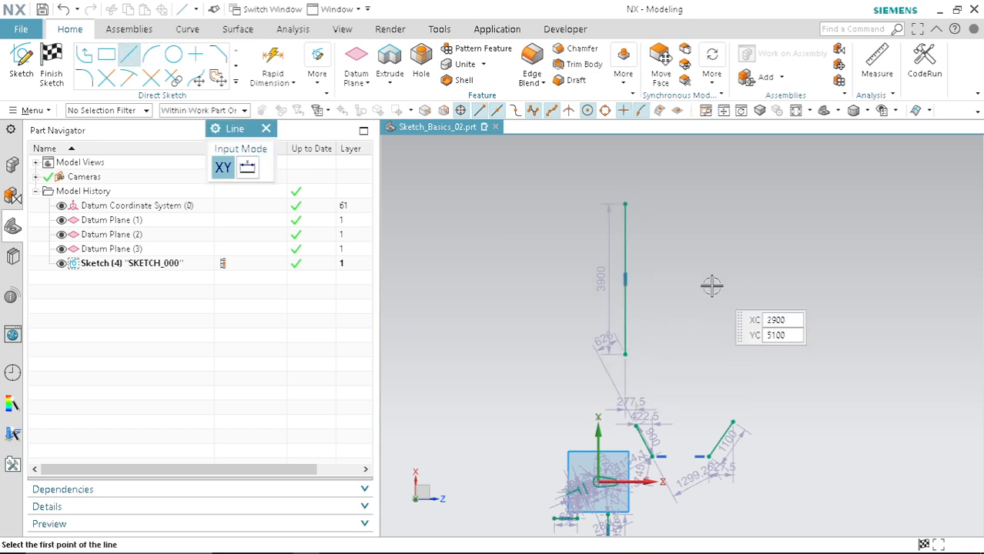
left_click(921, 282)
key("Escape")
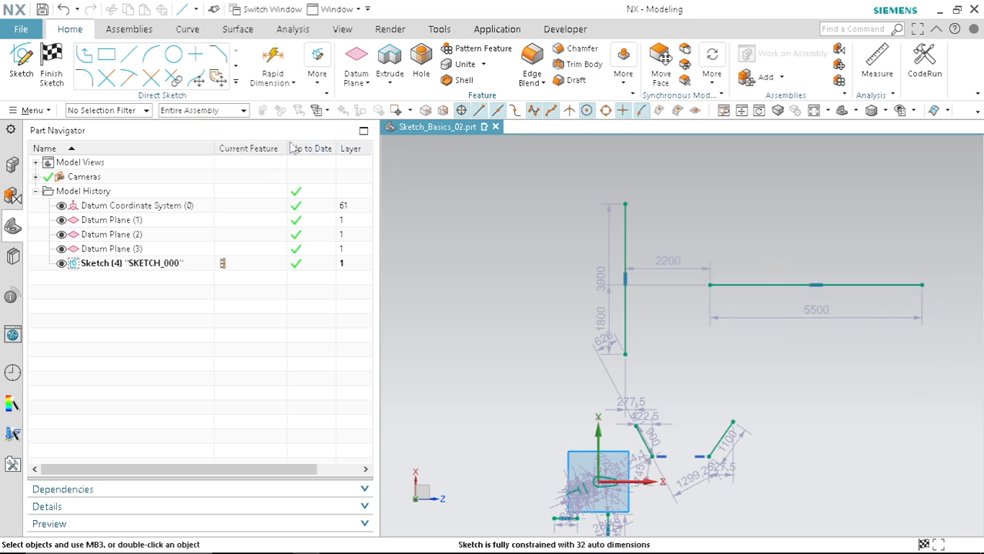
Step: Apply a Midpoint constraint placing the horizontal line's left endpoint level with the vertical line's midpoint
key("c")
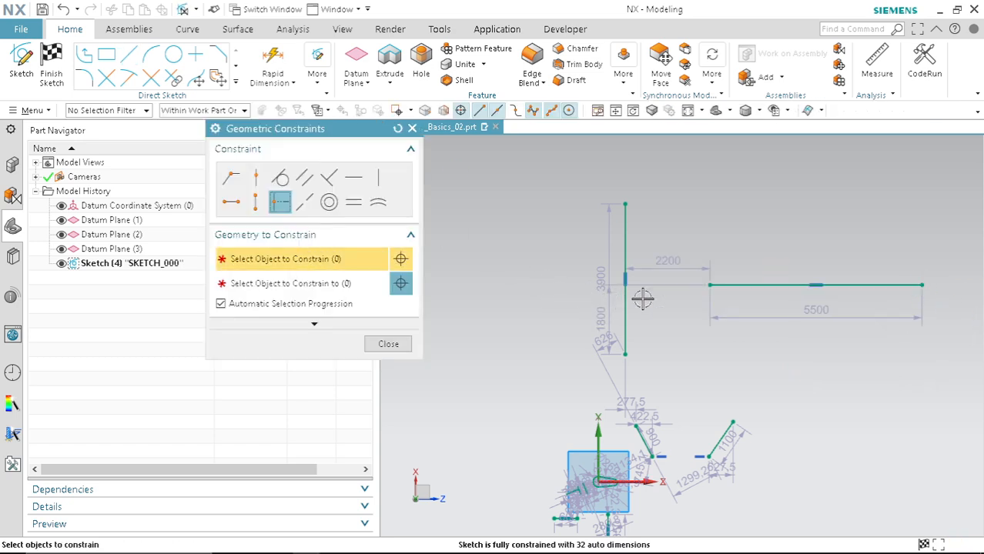
left_click(708, 284)
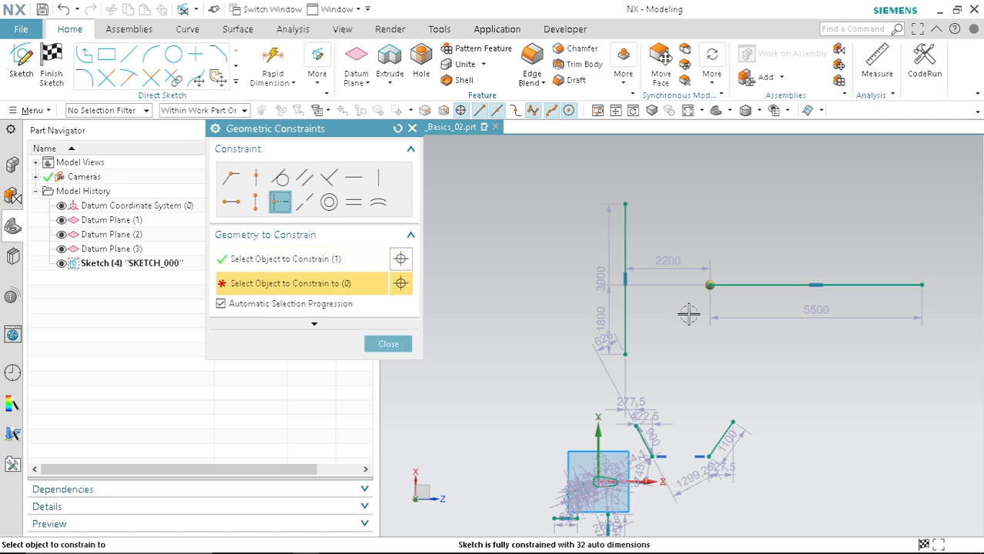
left_click(625, 248)
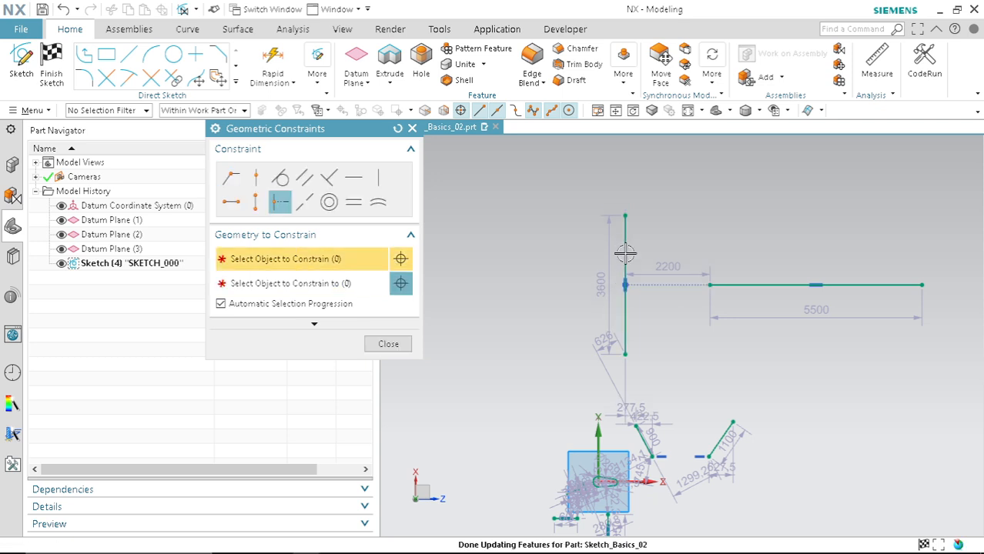
scroll(682, 292, "up", 4)
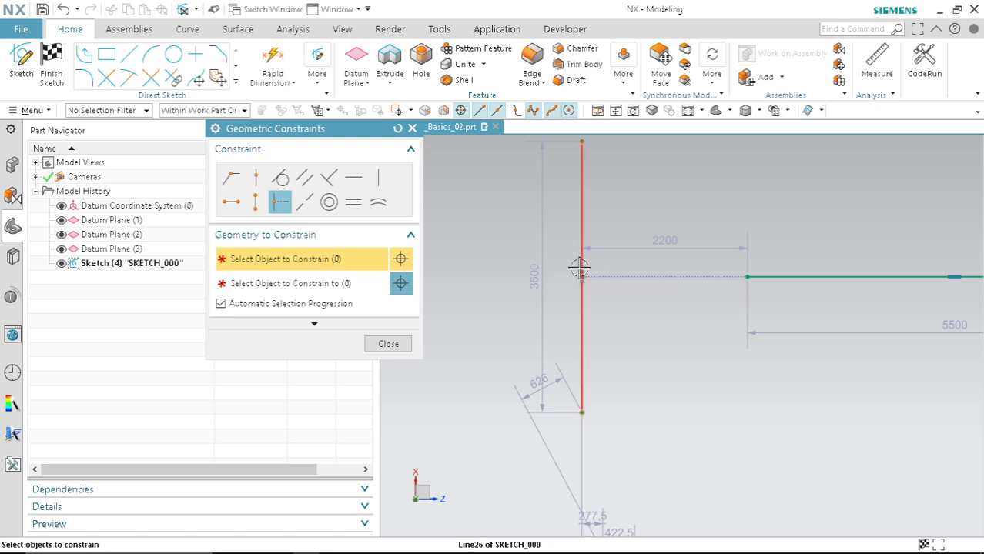
scroll(604, 316, "down", 2)
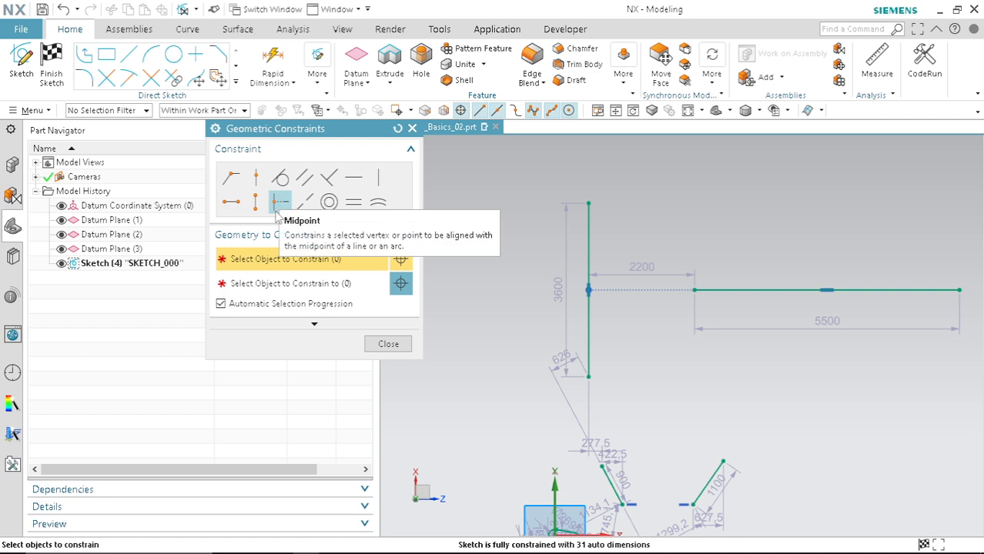
left_click(583, 267)
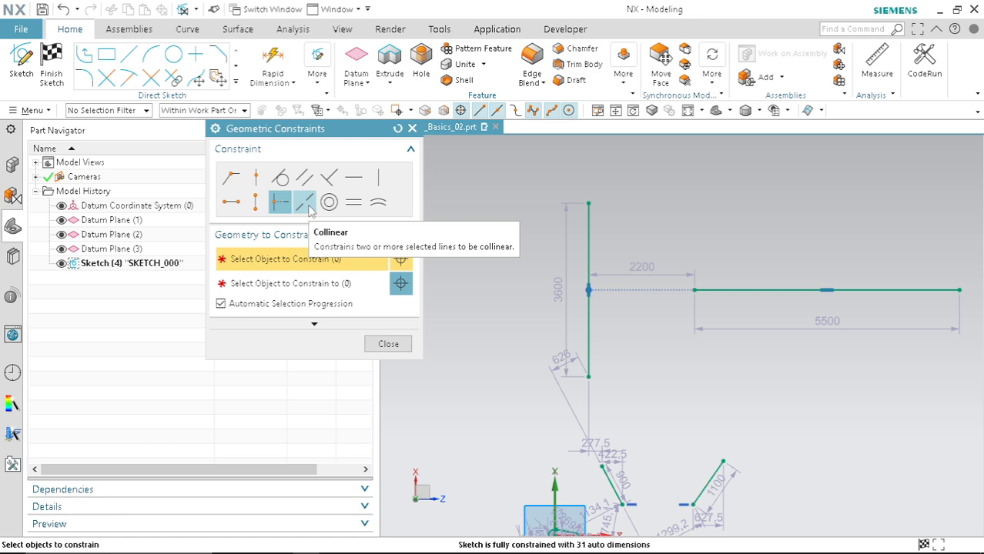
Step: Draw two horizontal lines, about 5800 mm and 10300 mm long, the second offset above and to the right of the first
left_click(411, 127)
scroll(564, 300, "down", 4)
mouse_move(564, 300)
middle_mouse_down()
mouse_move(575, 322)
mouse_move(584, 263)
mouse_move(758, 248)
mouse_move(526, 254)
mouse_move(549, 288)
middle_mouse_up()
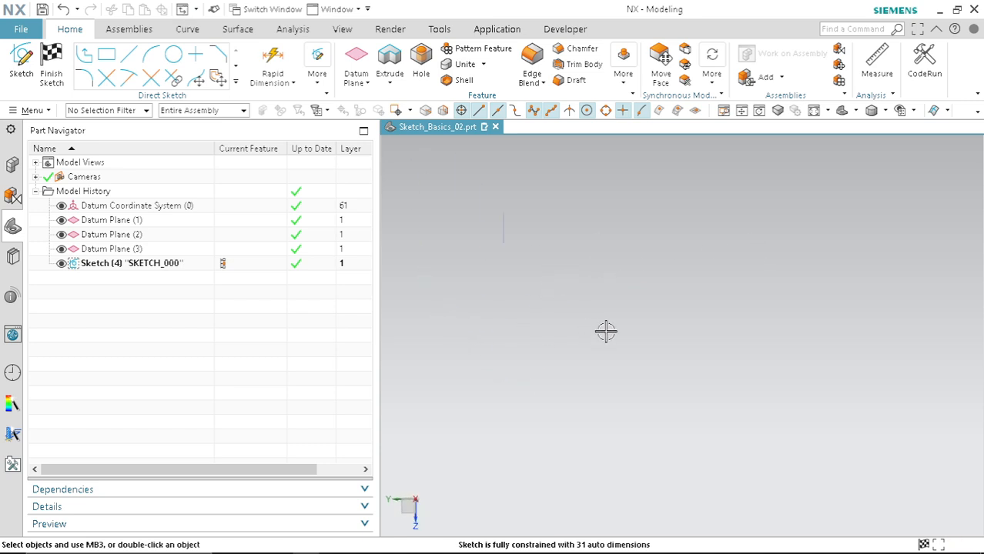
mouse_move(612, 297)
middle_mouse_down()
mouse_move(657, 288)
mouse_move(753, 330)
middle_mouse_up()
key("F8")
scroll(592, 405, "down", 3)
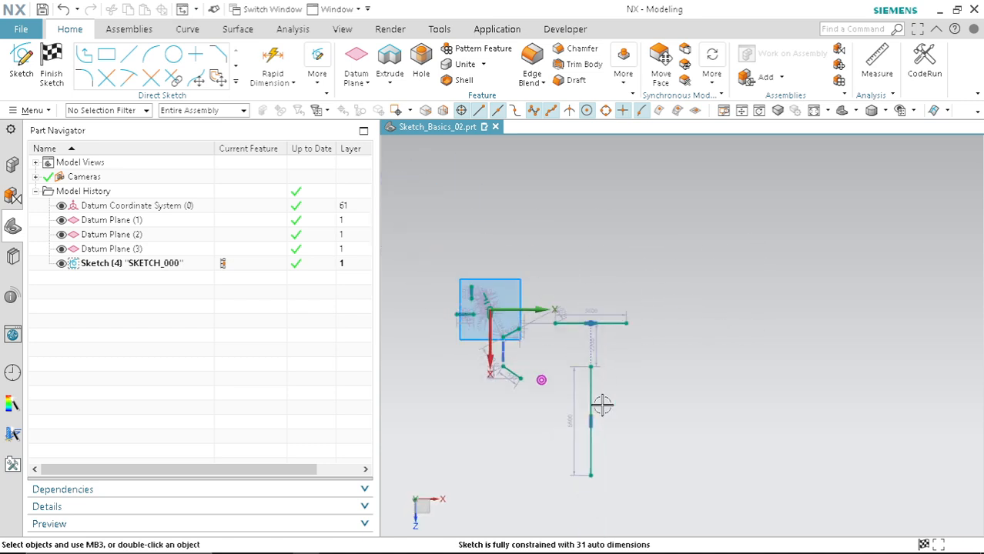
scroll(650, 220, "up", 1)
left_click(130, 56)
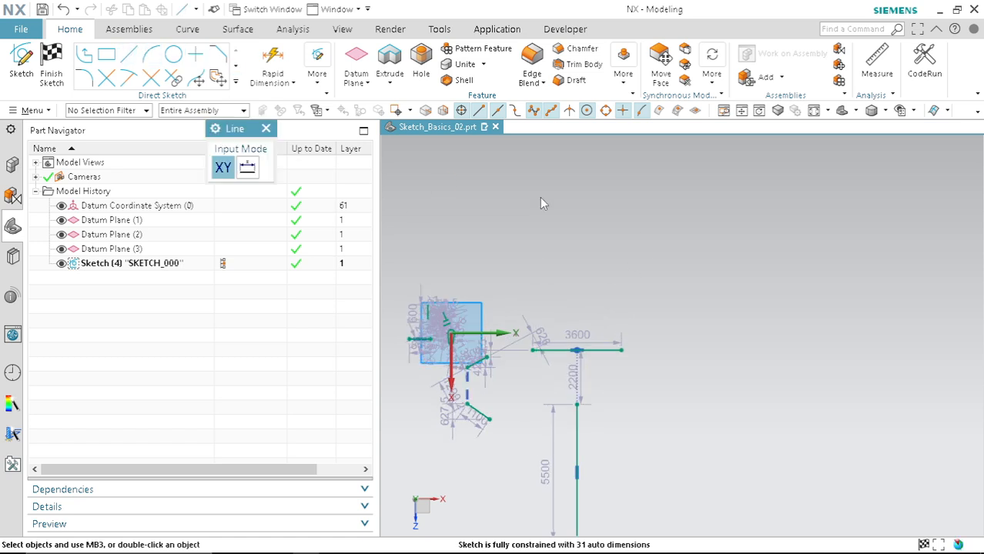
left_click(493, 200)
left_click(636, 200)
scroll(546, 258, "down", 4)
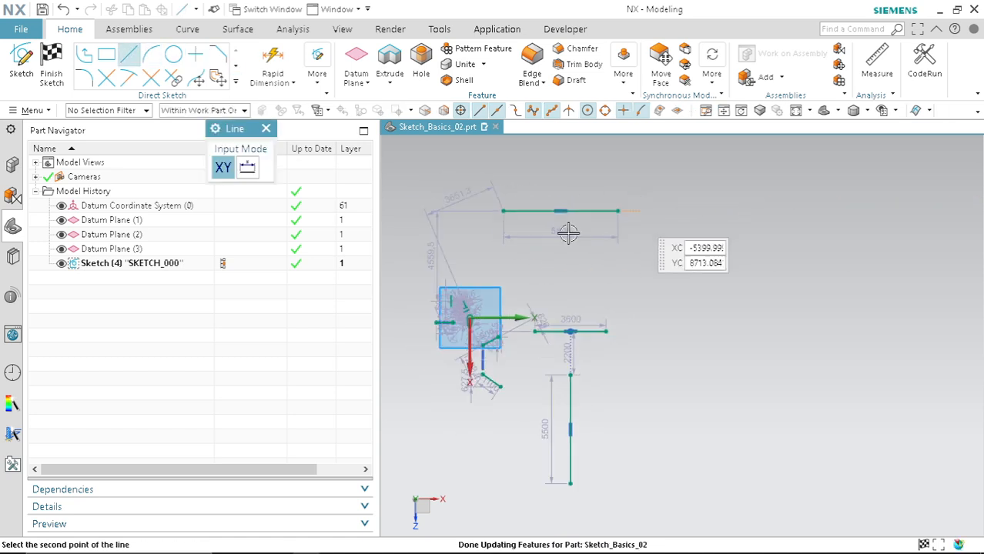
scroll(649, 219, "up", 3)
left_click(696, 208)
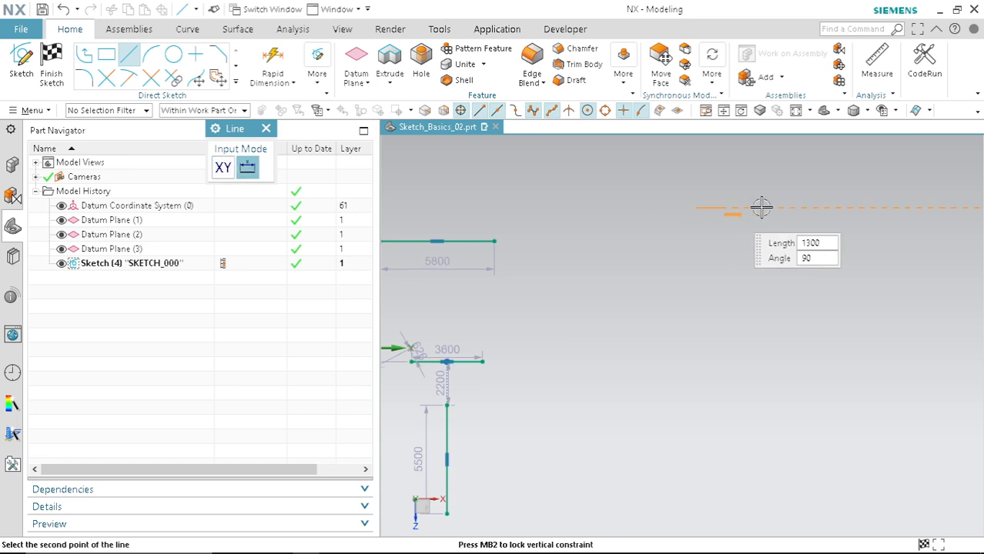
left_click(878, 208)
scroll(843, 281, "down", 1)
scroll(557, 245, "up", 2)
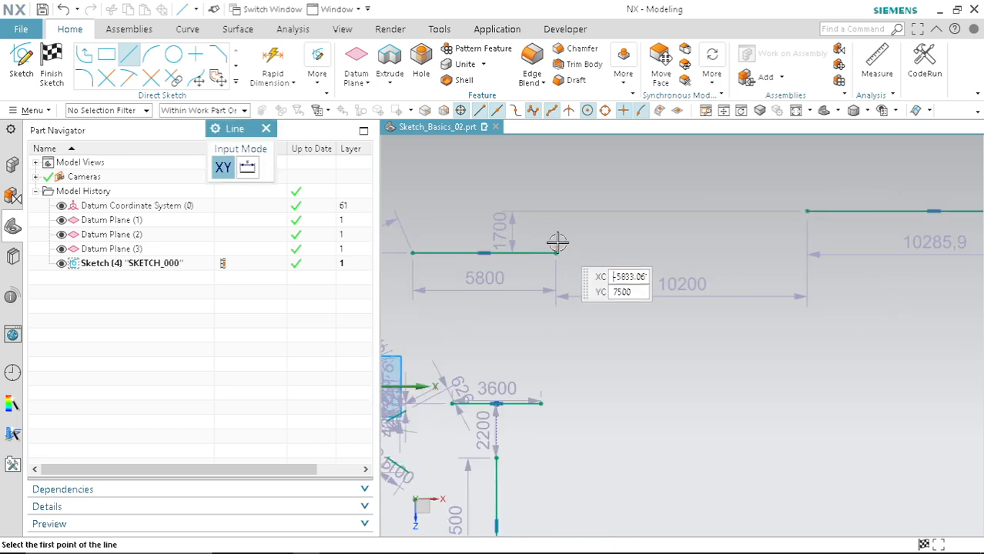
key("Escape")
Step: Apply an Equal Length constraint between the two new horizontal lines
scroll(484, 254, "up", 5)
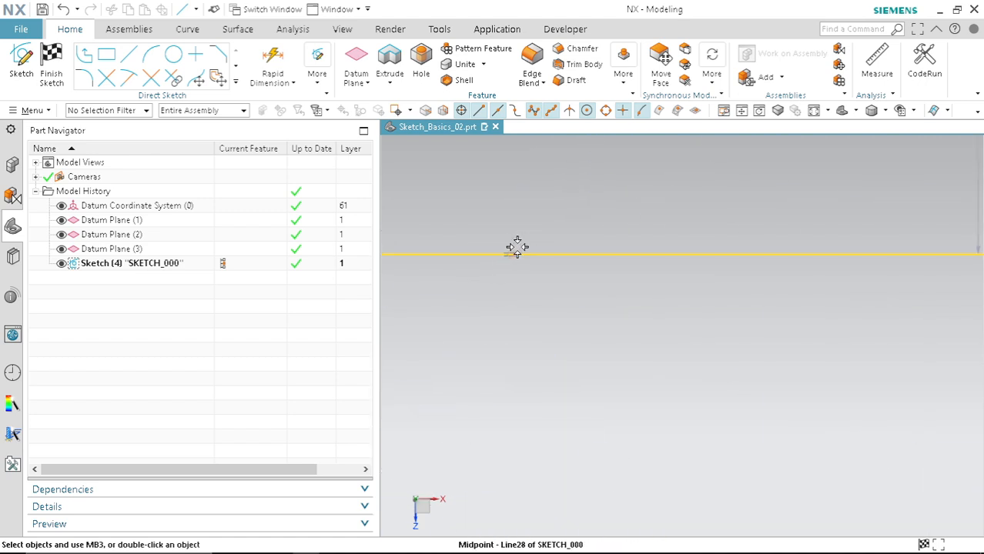
scroll(556, 277, "down", 5)
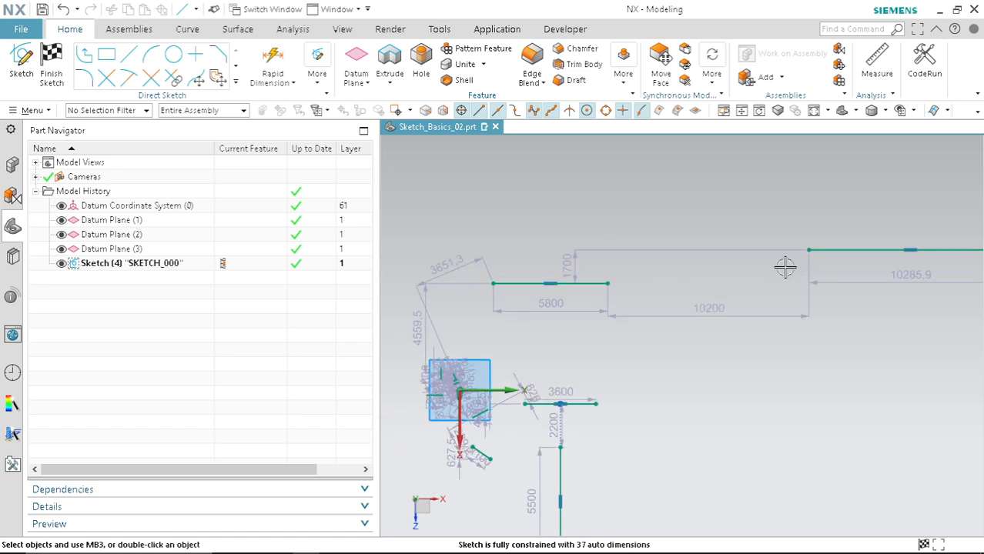
scroll(780, 269, "up", 1)
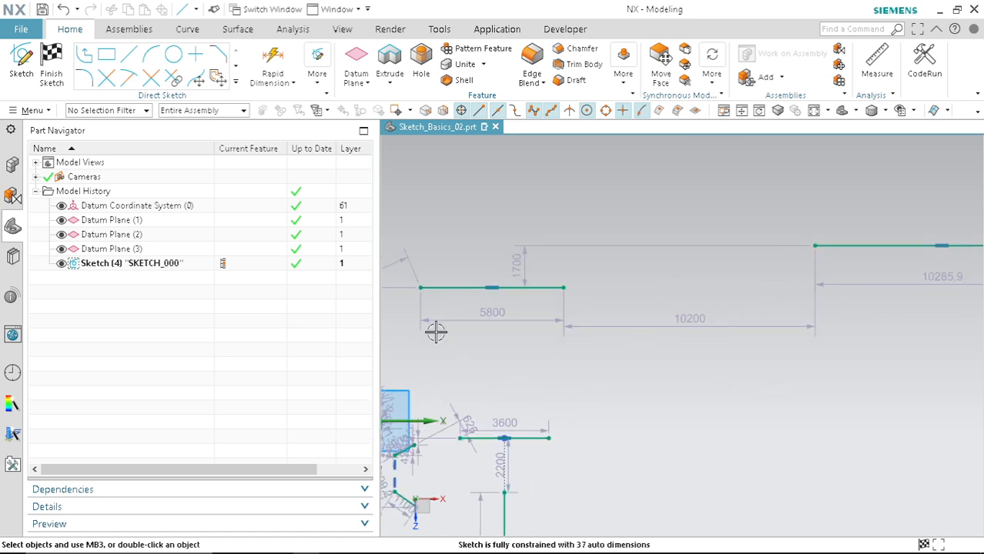
key("c")
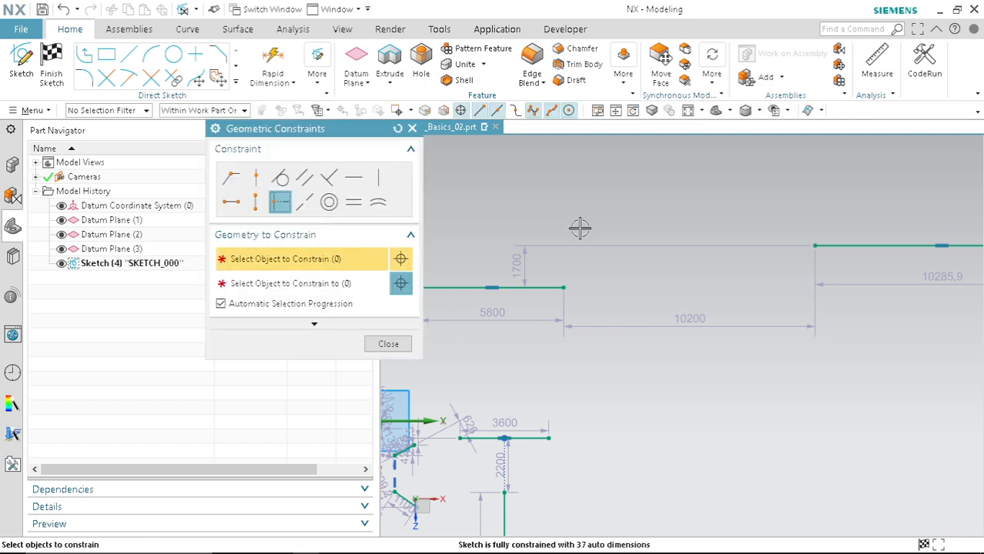
left_click(543, 286)
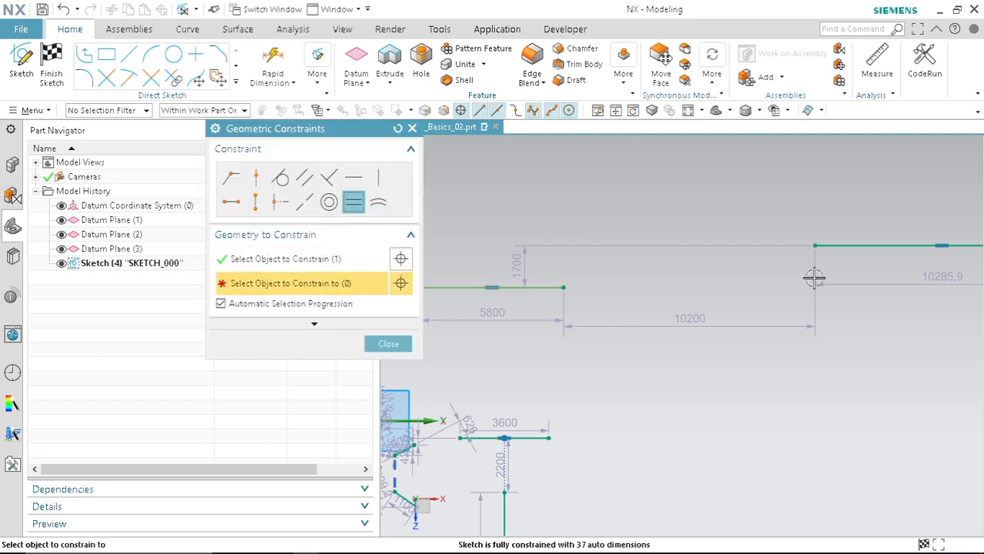
left_click(837, 245)
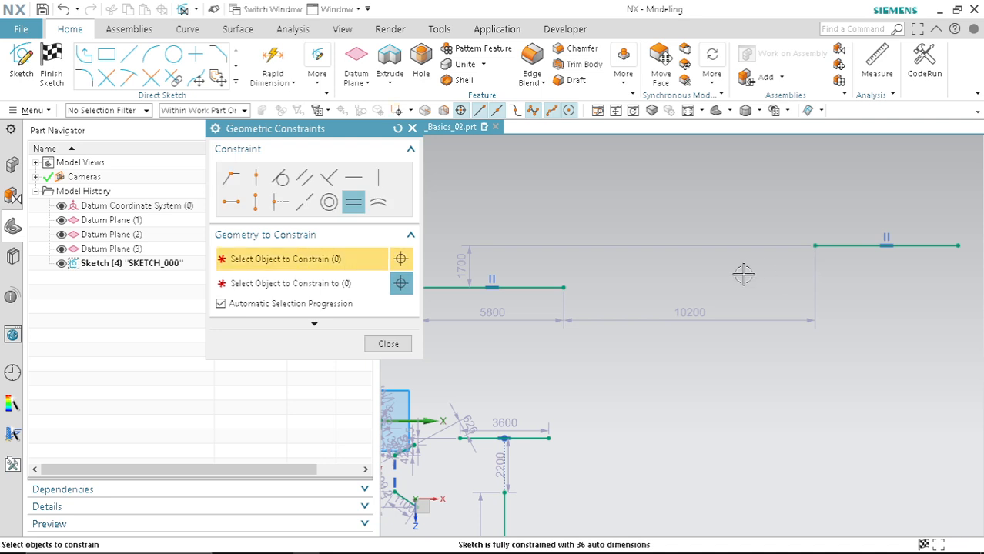
Step: Apply a Collinear constraint between the two horizontal lines and close the constraints dialog
scroll(830, 295, "down", 3)
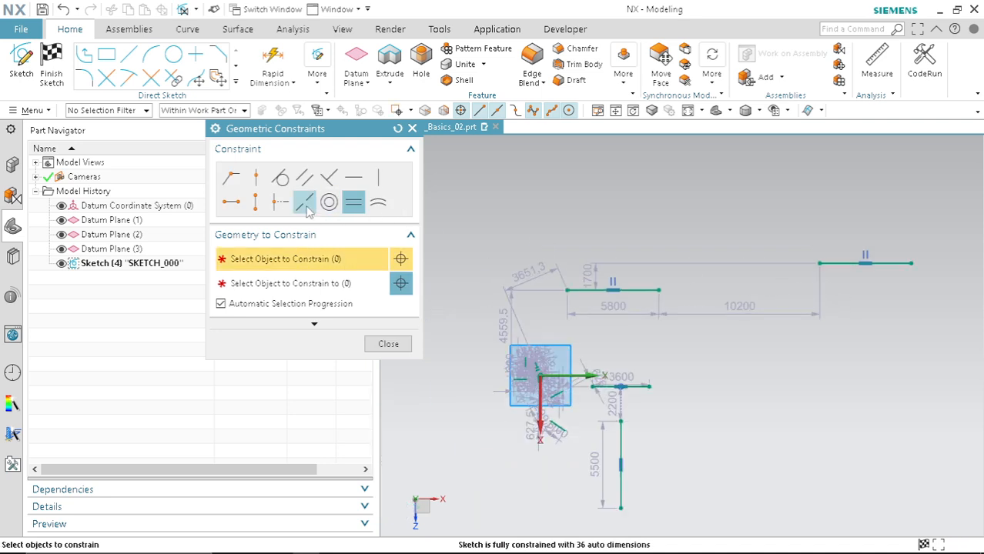
left_click(620, 280)
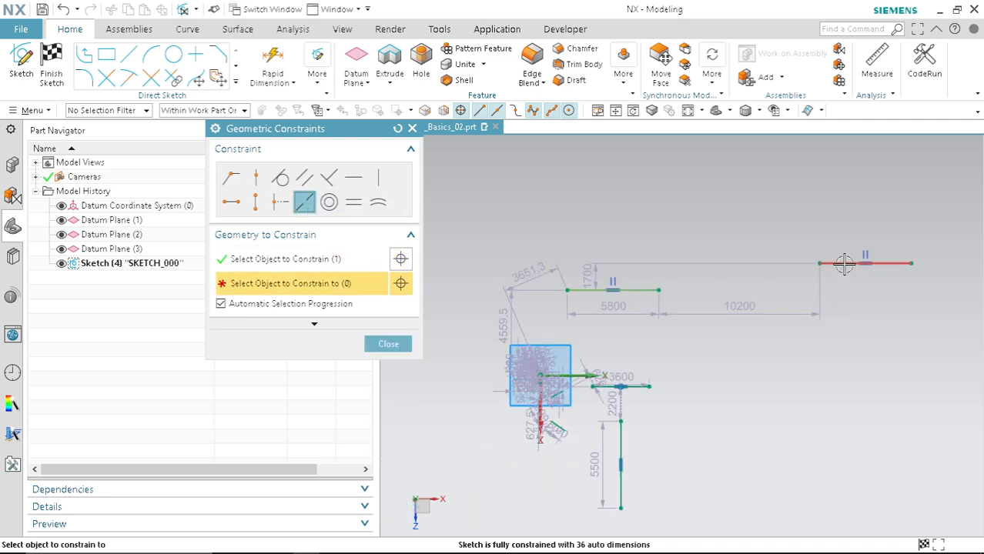
left_click(842, 262)
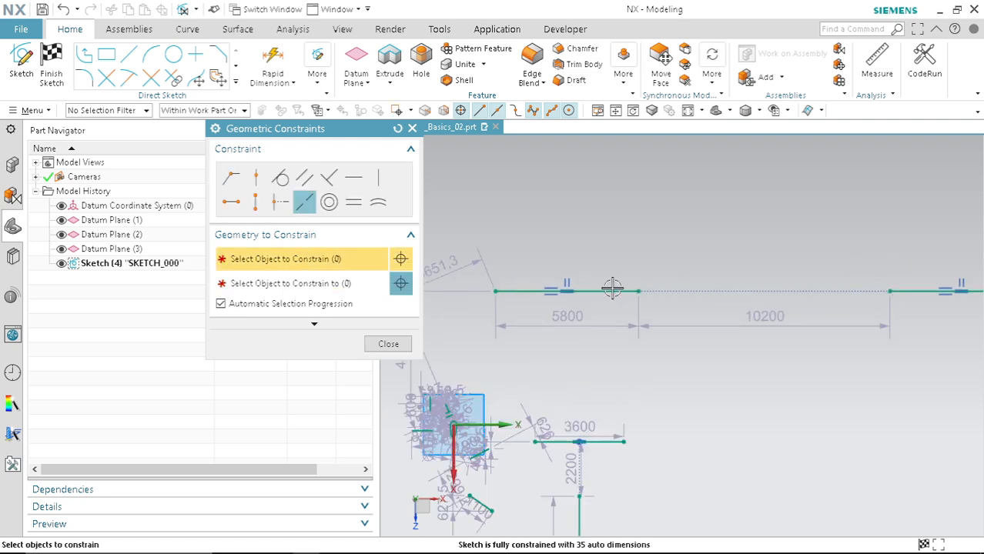
left_click(388, 343)
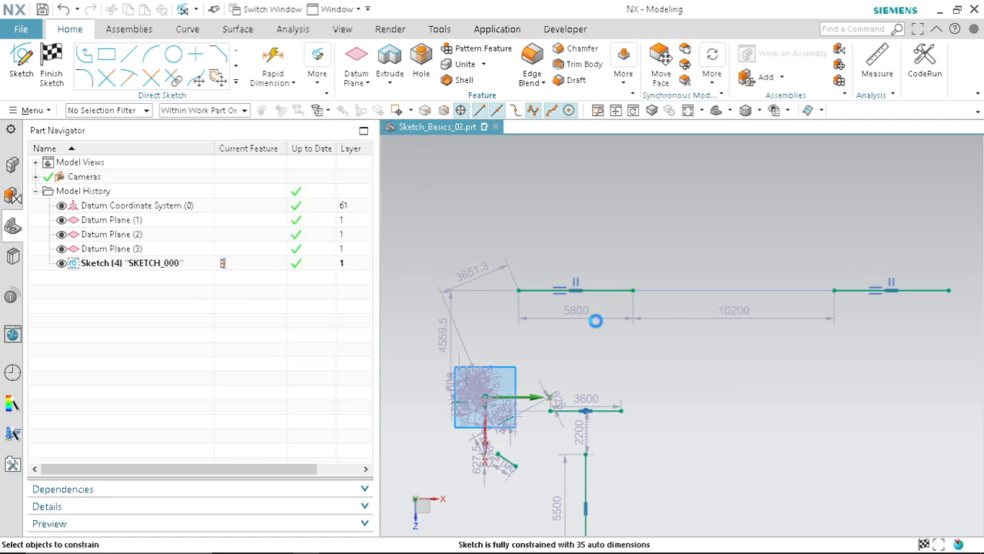
key("ctrl+q")
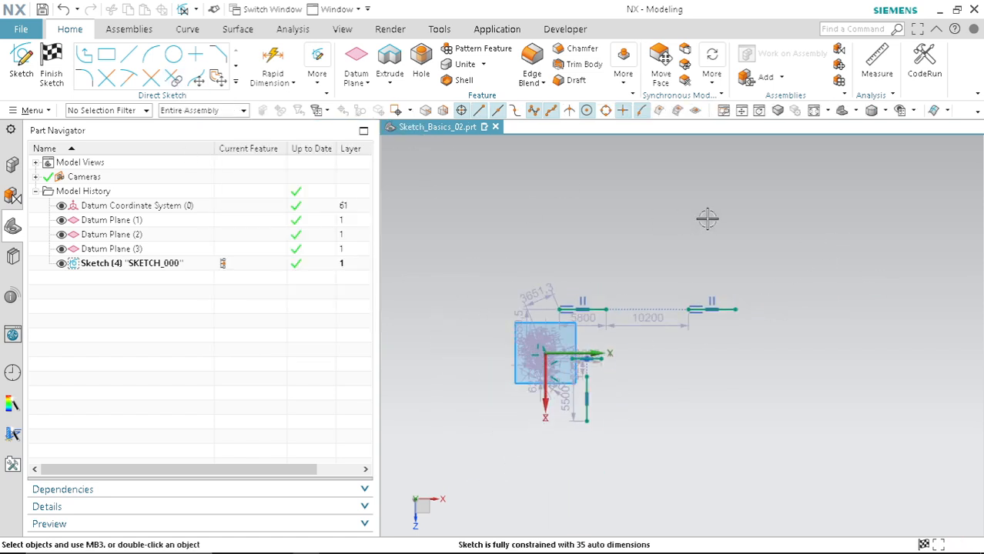
key("c")
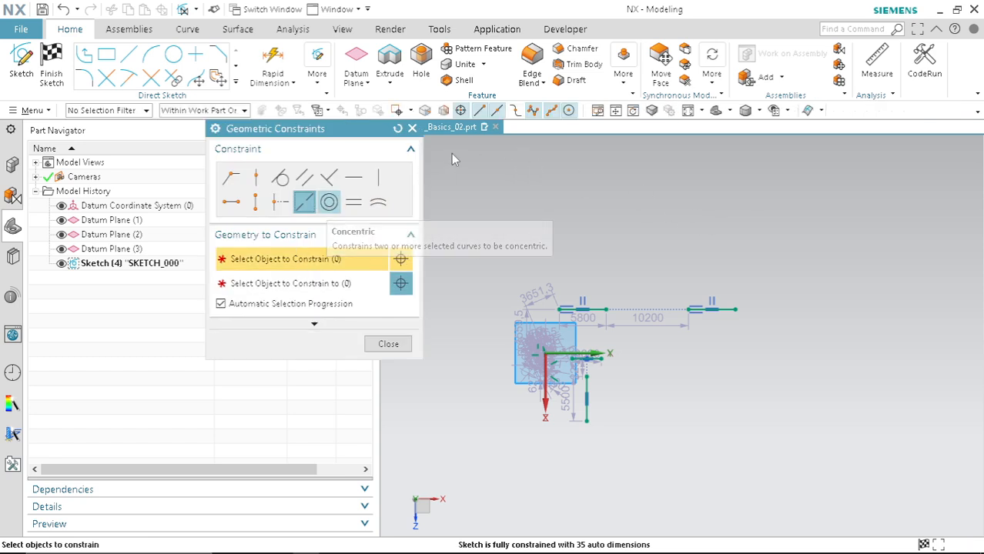
key("Escape")
Step: Draw two circles above the lines, about 8850 mm and 6030 mm in diameter
left_click(175, 58)
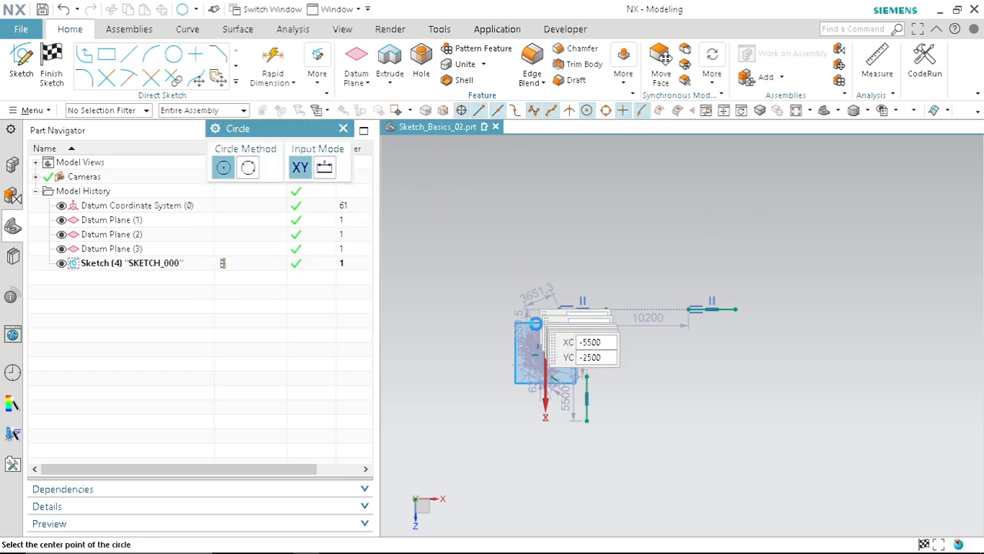
left_click(599, 228)
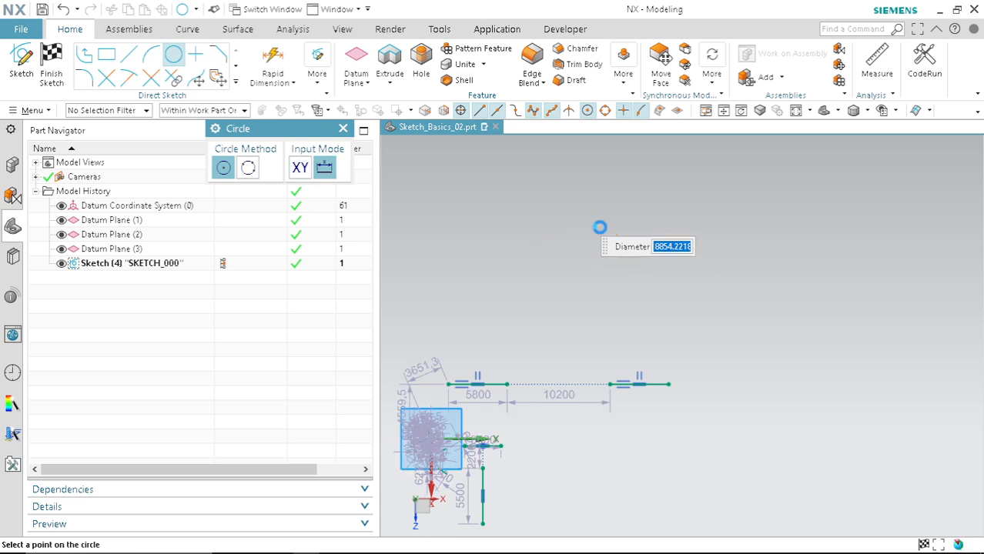
left_click(702, 273)
left_click(707, 242)
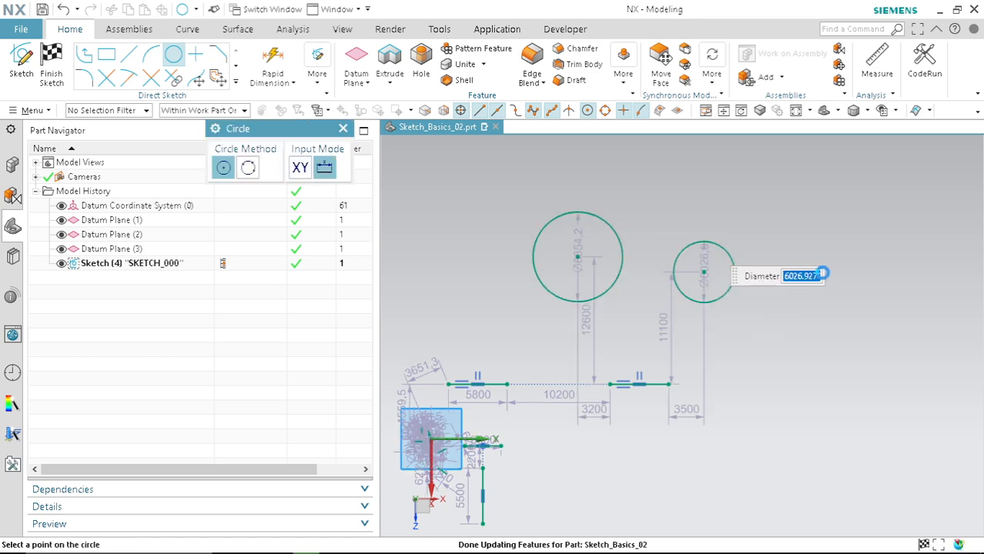
key("Escape")
Step: Apply a Concentric constraint between the two circles
key("c")
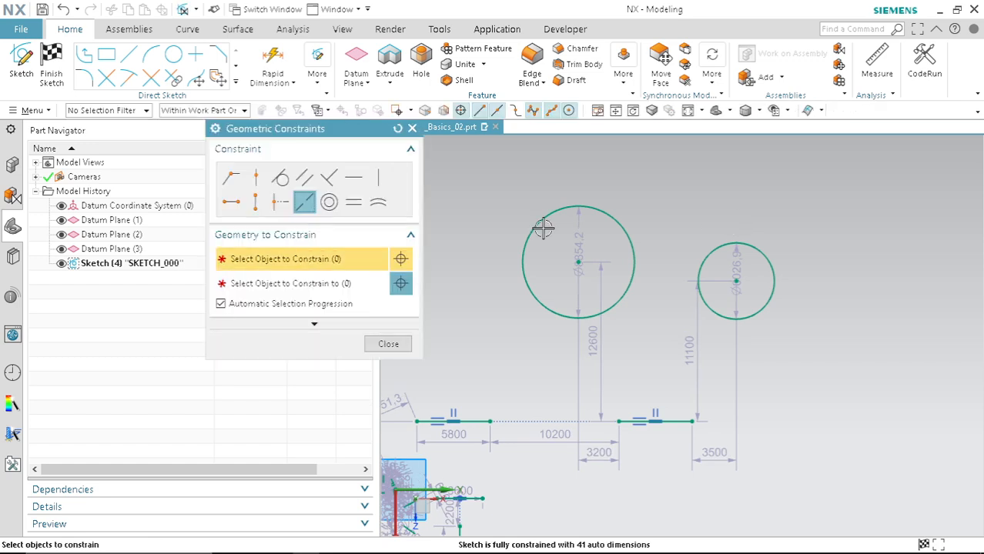
left_click(329, 202)
left_click(623, 220)
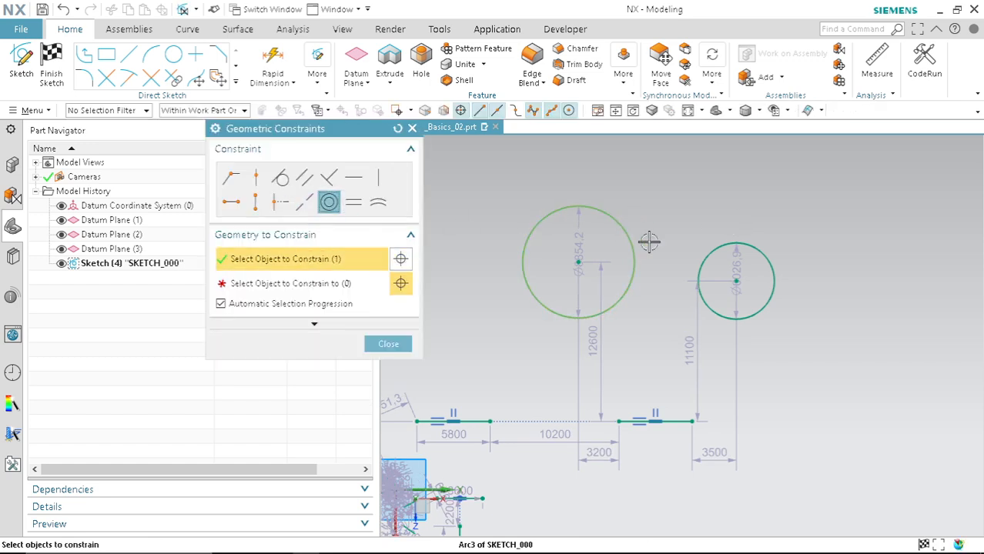
left_click(770, 255)
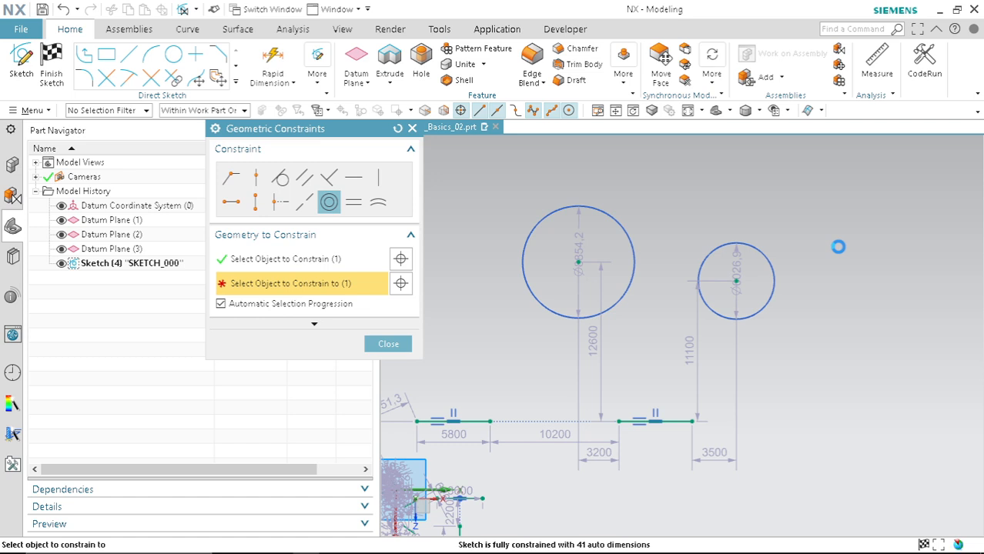
Step: Draw two horizontal lines, about 12500 mm and 12000 mm long, one above the other, right of the circles
scroll(530, 251, "up", 3)
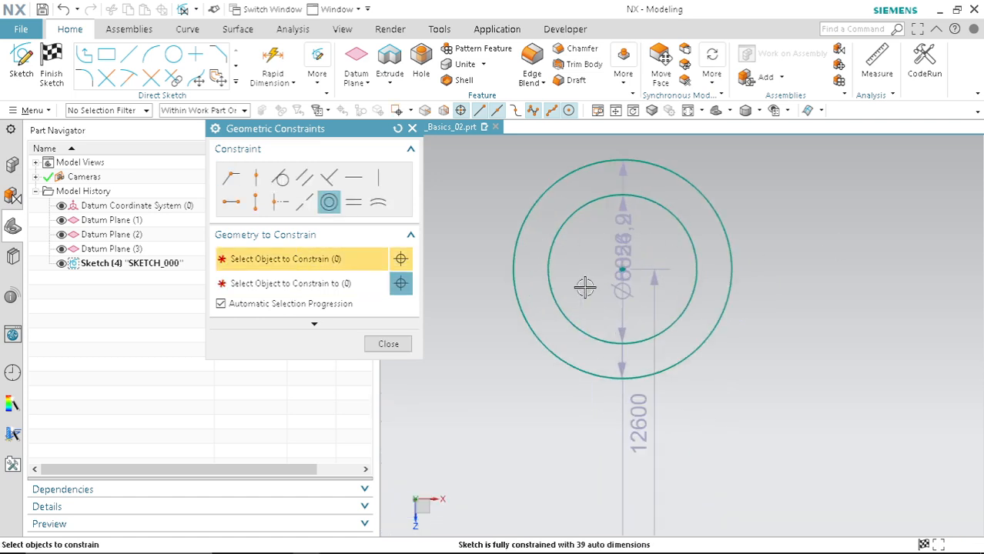
scroll(641, 275, "up", 5)
scroll(608, 264, "down", 6)
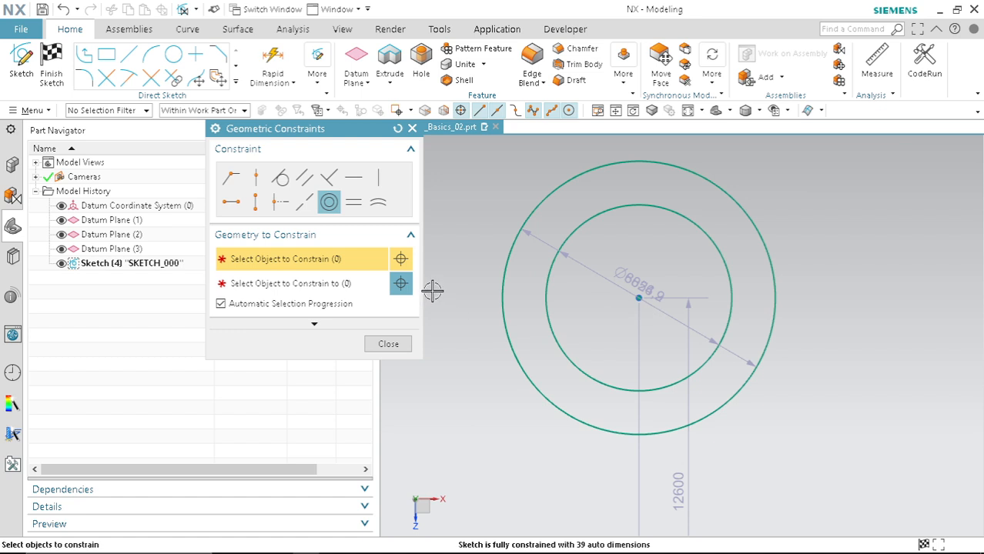
scroll(432, 290, "down", 3)
key("ctrl+q")
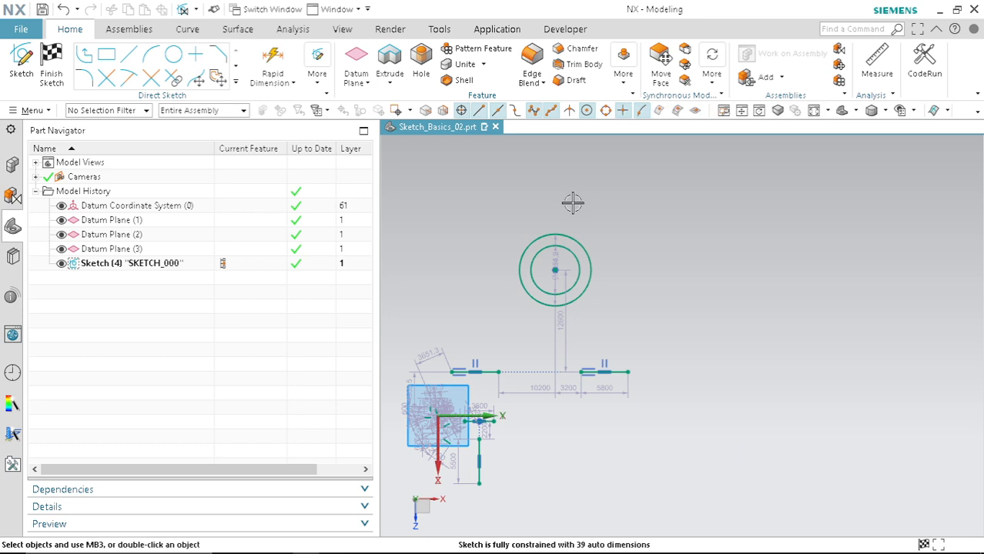
key("l")
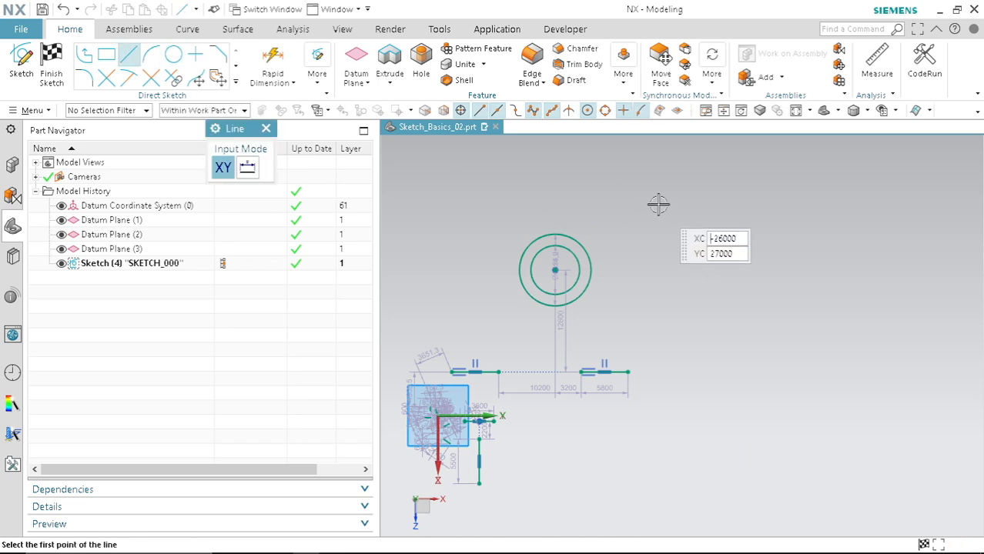
left_click(685, 204)
left_click(793, 220)
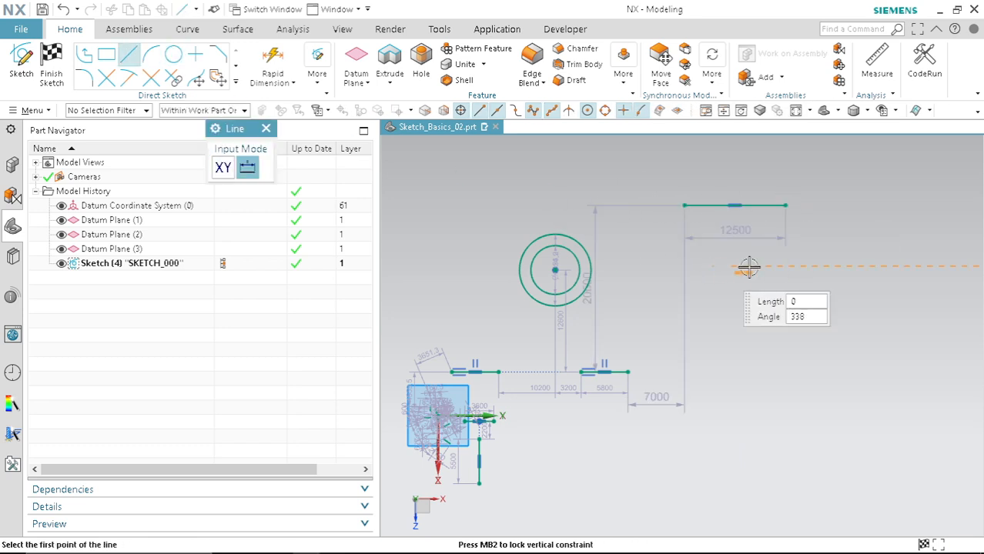
left_click(713, 265)
left_click(823, 296)
key("Escape")
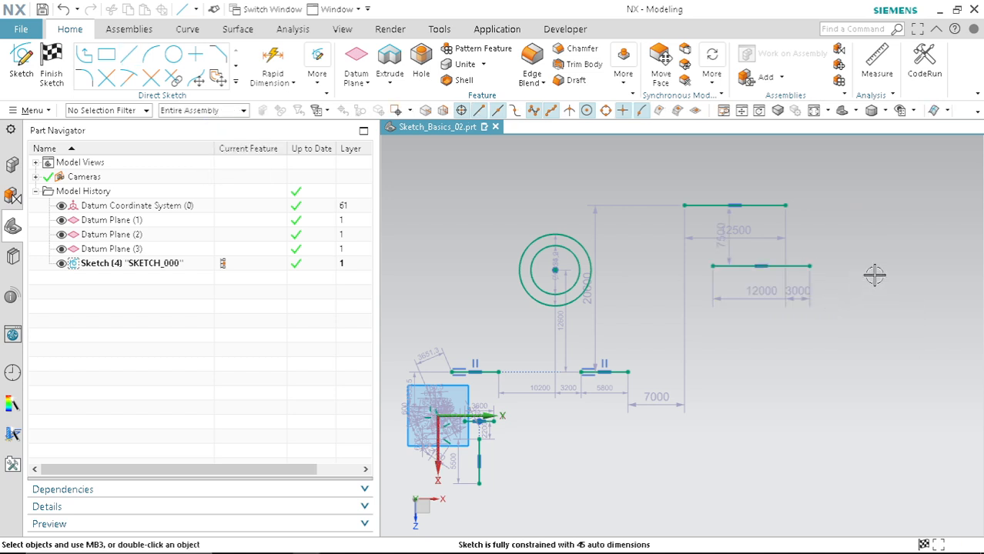
Step: Apply an Equal Length constraint between the two newest horizontal lines
key("c")
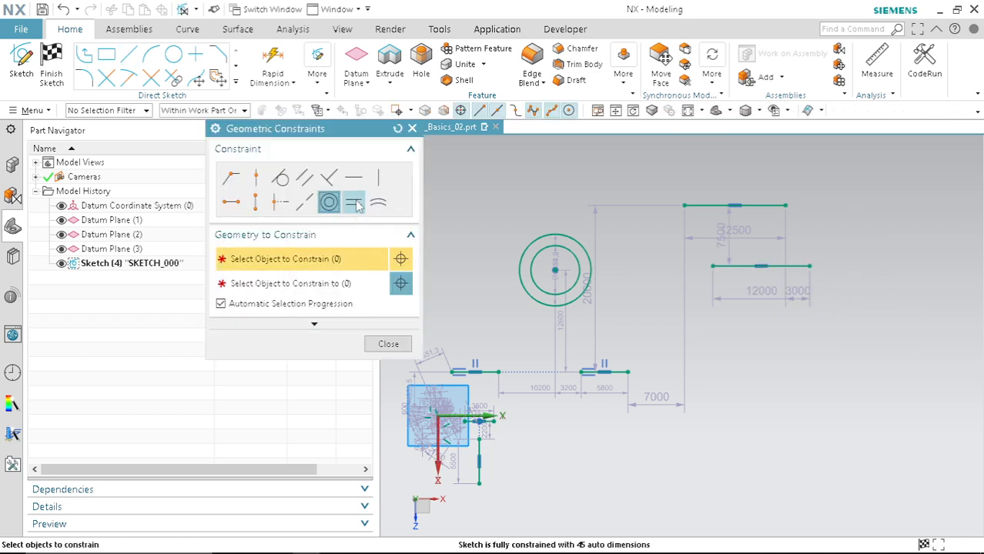
left_click(355, 203)
left_click(762, 205)
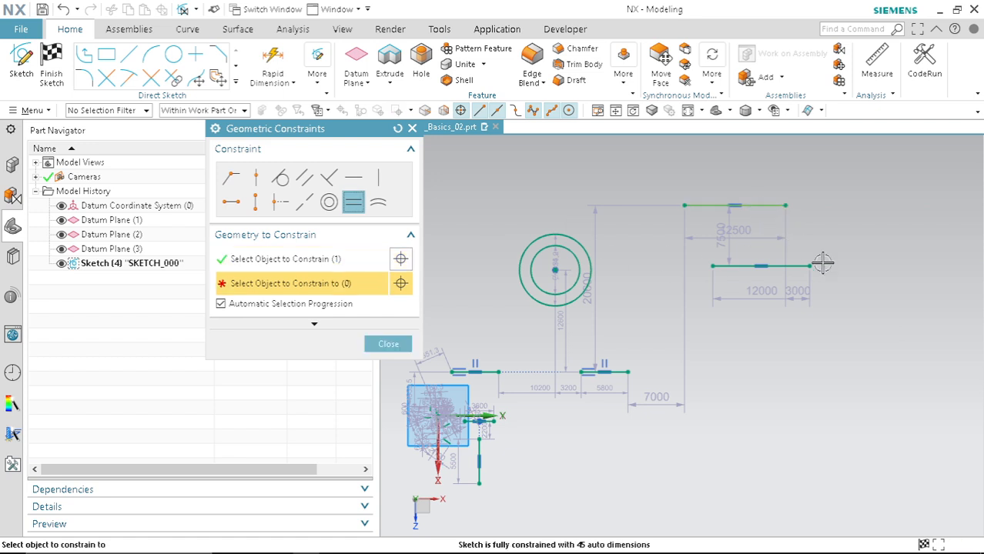
left_click(796, 268)
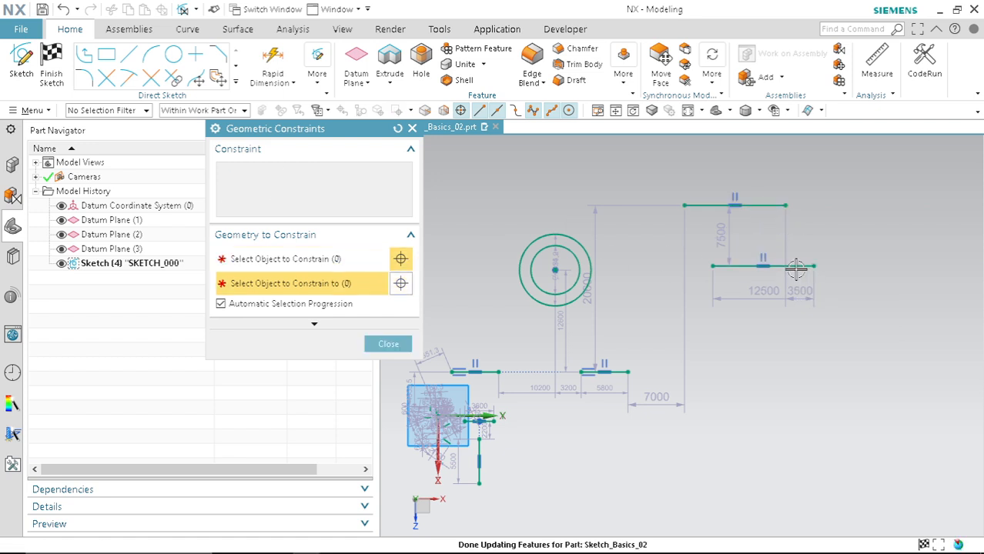
Step: Try an alignment constraint between the left endpoints of the two horizontal lines, then undo it
scroll(751, 225, "up", 1)
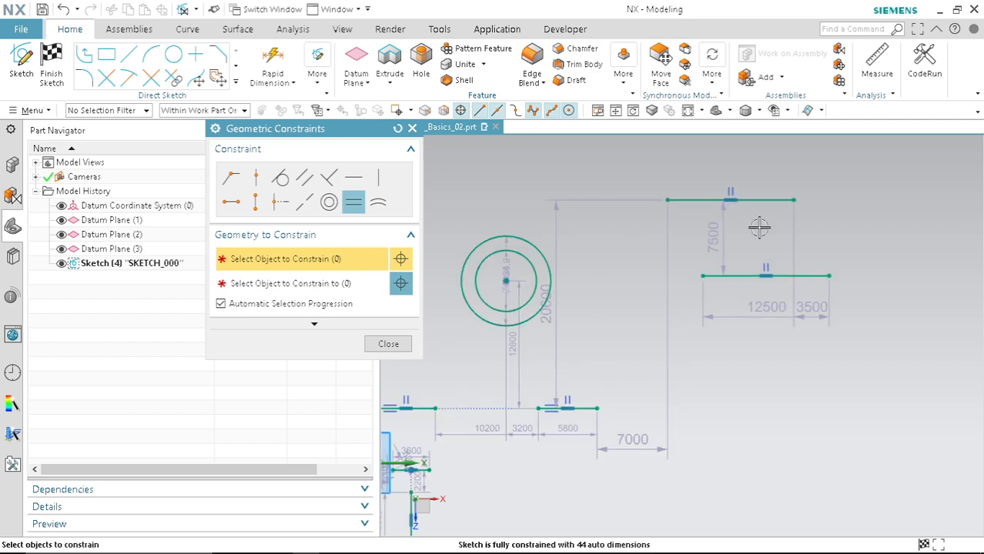
left_click(256, 202)
left_click(668, 197)
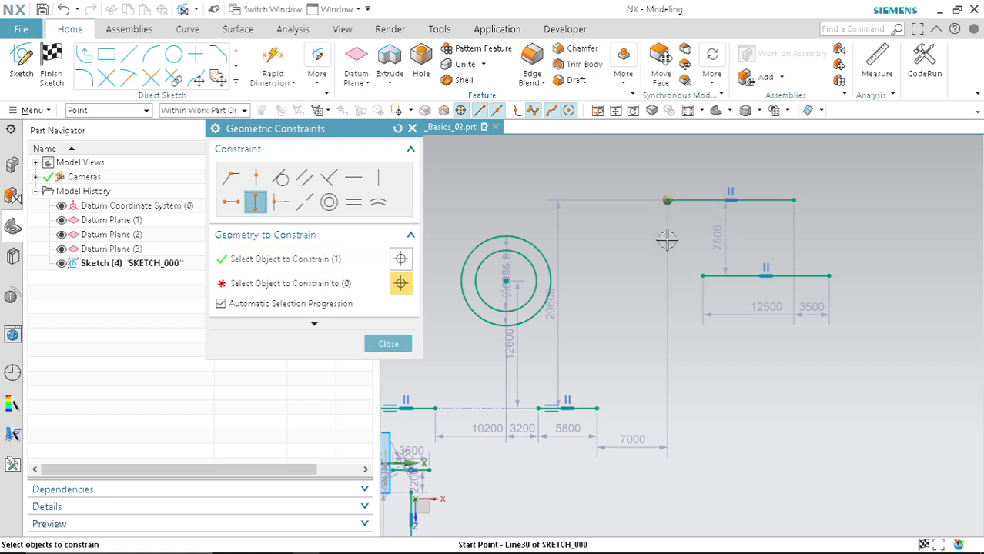
left_click(704, 275)
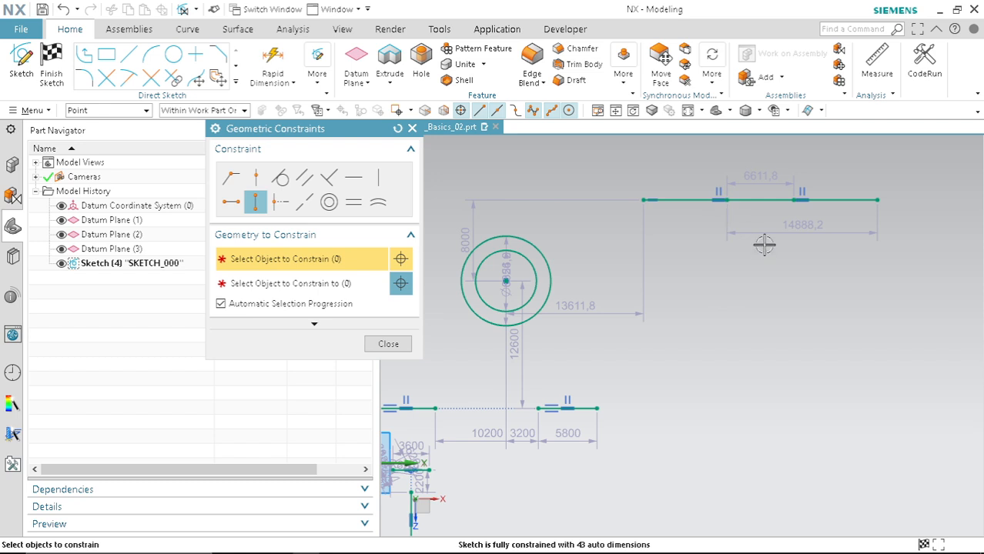
key("ctrl+z")
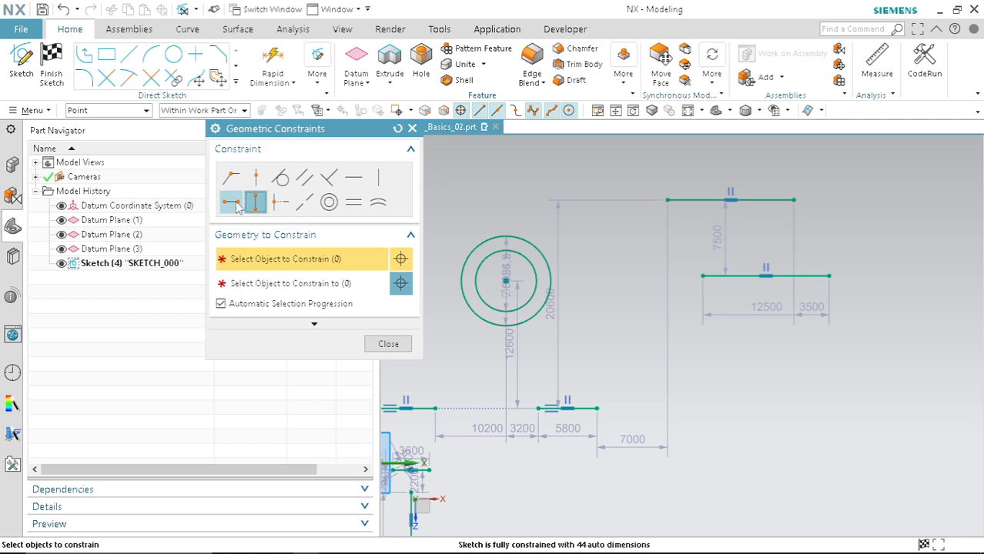
Step: Align the left endpoints of the two horizontal lines vertically and close the constraints dialog
left_click(668, 199)
left_click(703, 272)
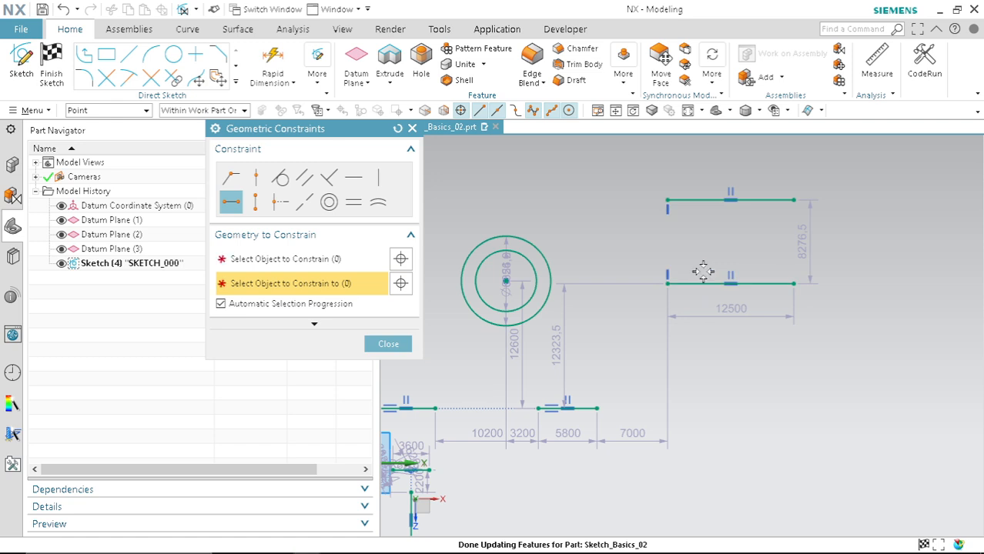
scroll(693, 323, "down", 2)
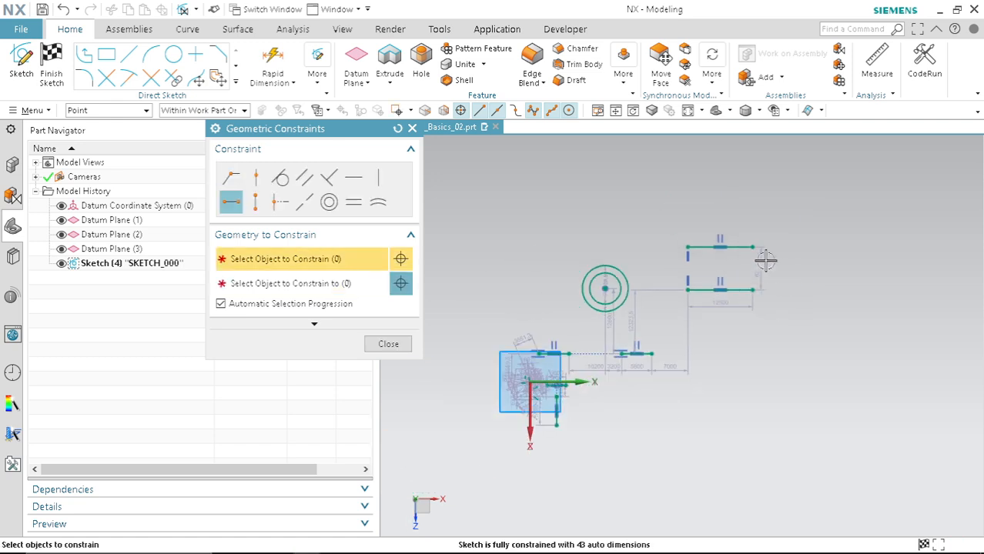
left_click(391, 343)
Step: Draw four circles to the right of the existing geometry, the last one about 14290 mm in diameter
scroll(575, 318, "down", 3)
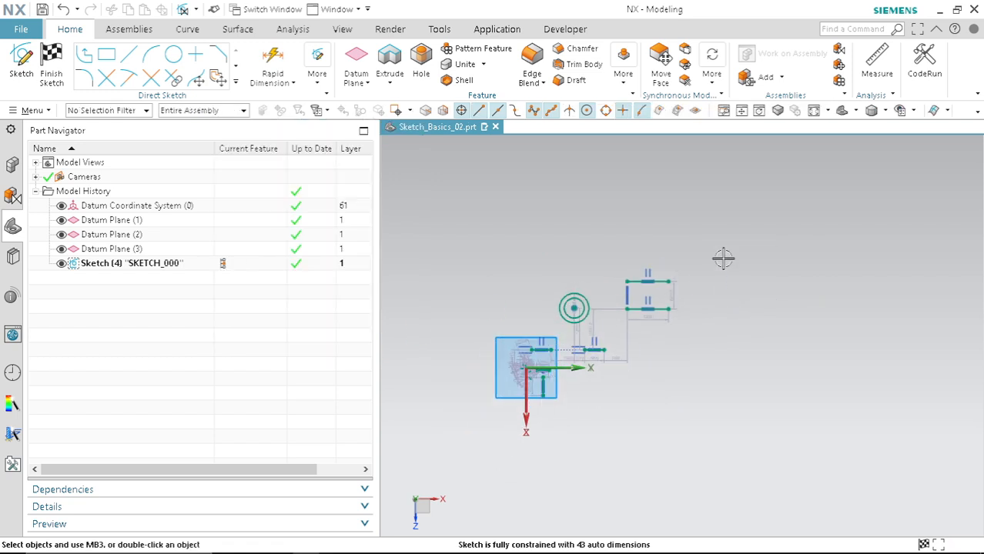
left_click(173, 54)
left_click(761, 255)
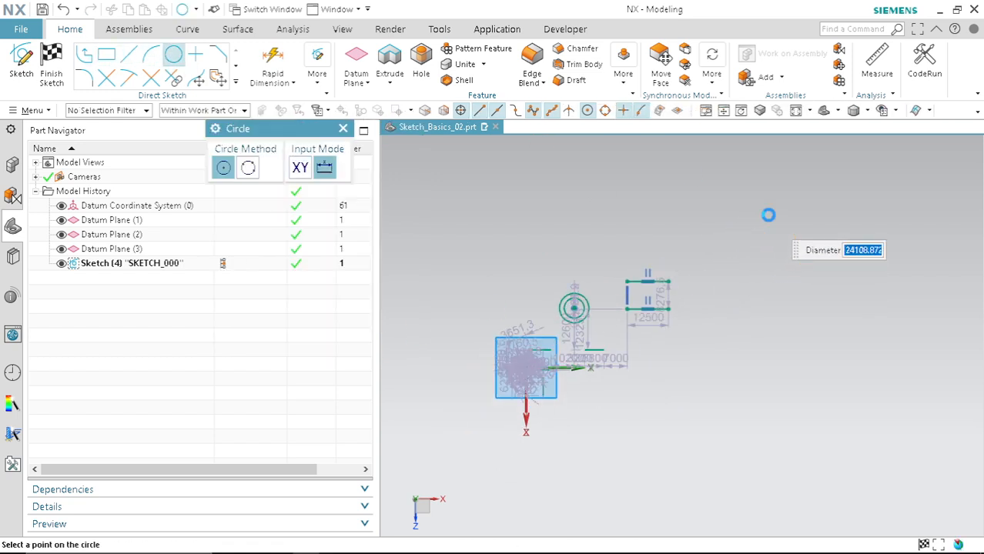
left_click(873, 341)
left_click(872, 307)
scroll(758, 439, "down", 1)
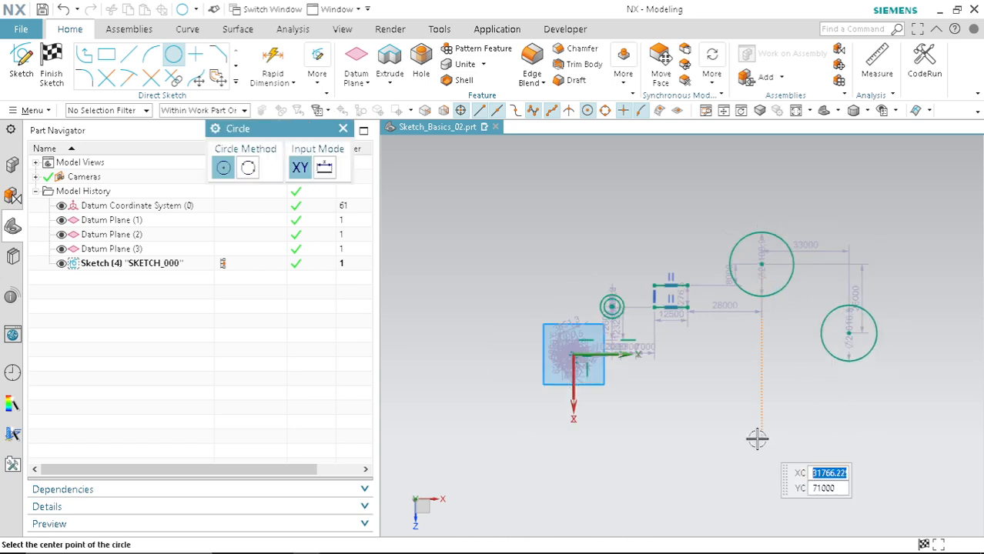
scroll(758, 439, "up", 1)
left_click(757, 439)
left_click(785, 415)
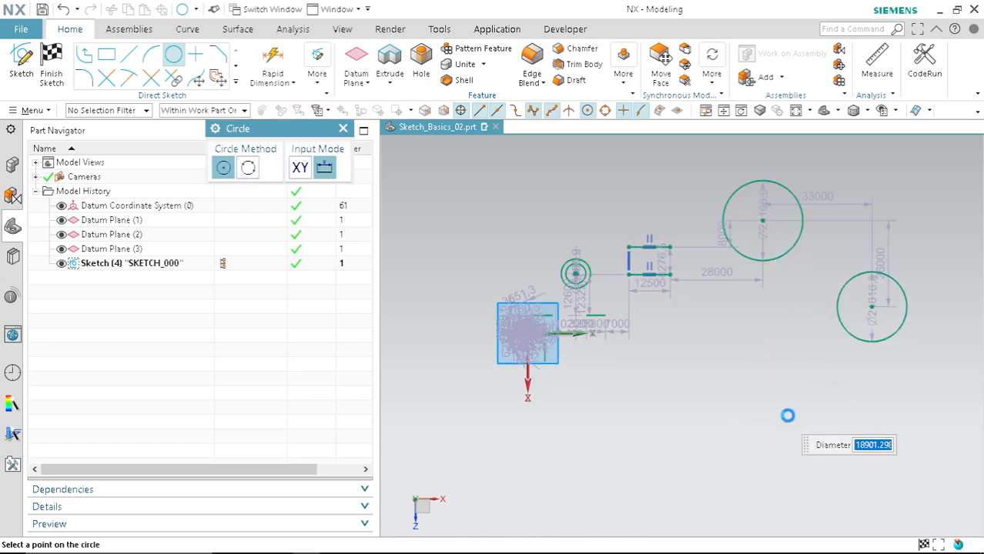
left_click(706, 359)
left_click(729, 355)
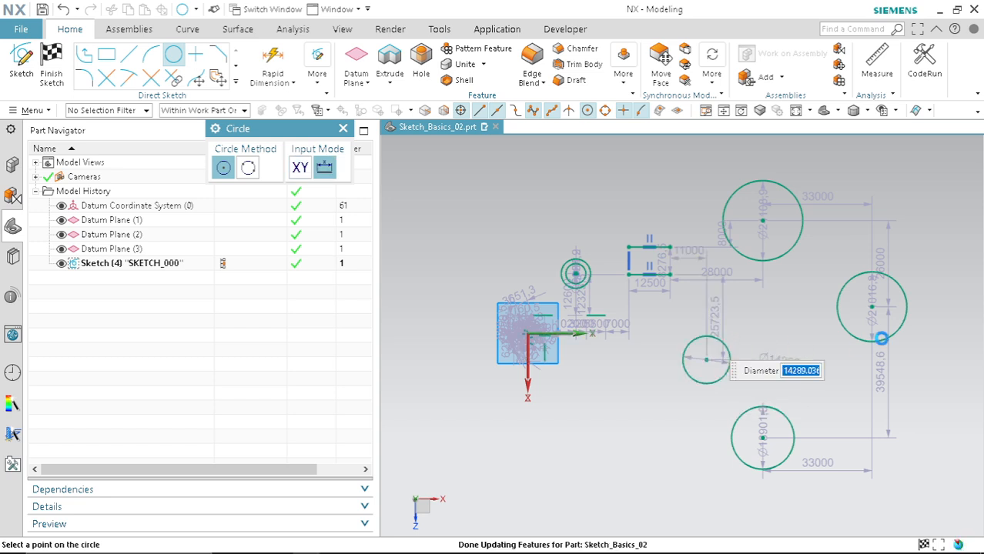
key("Escape")
Step: Apply Equal Radius constraints chaining all four new circles together
key("c")
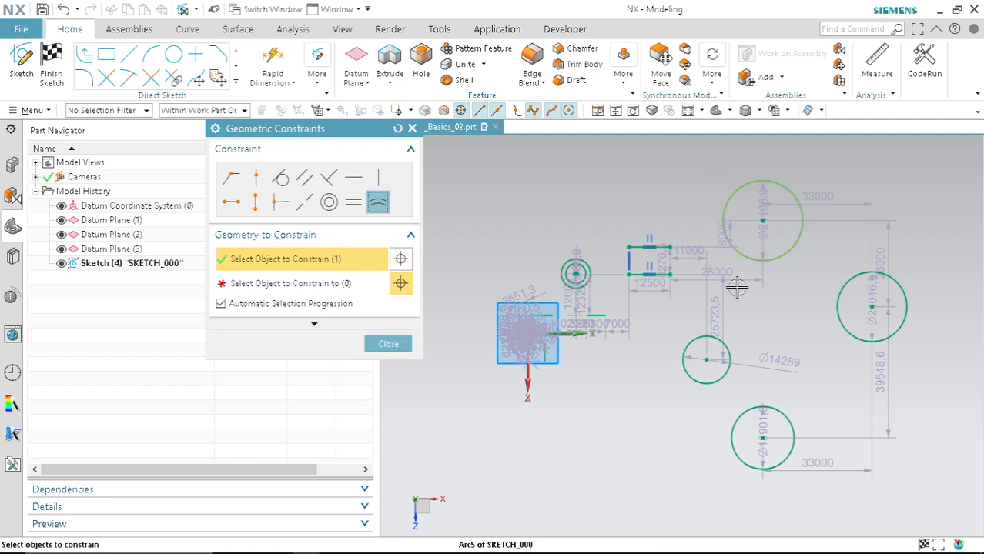
left_click(731, 183)
left_click(717, 343)
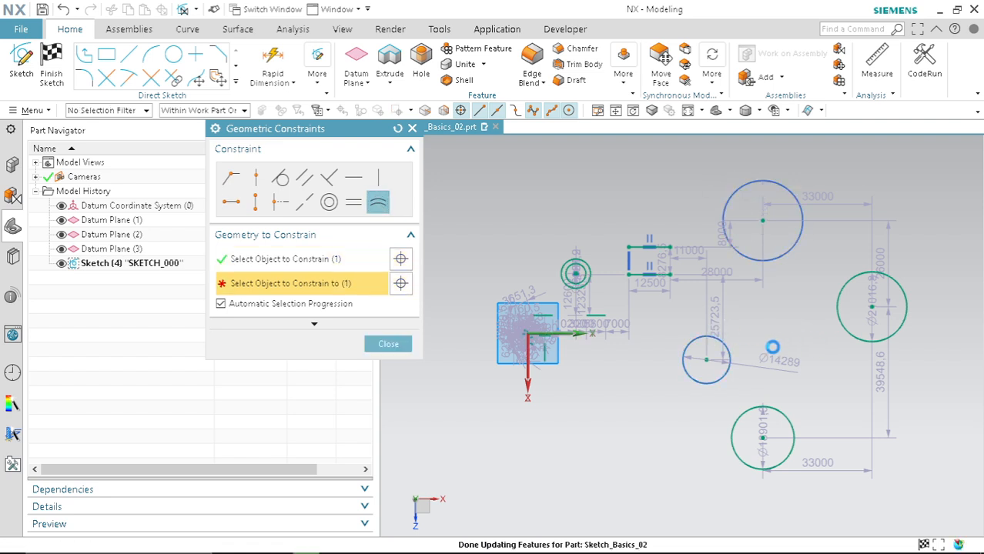
left_click(717, 342)
left_click(771, 407)
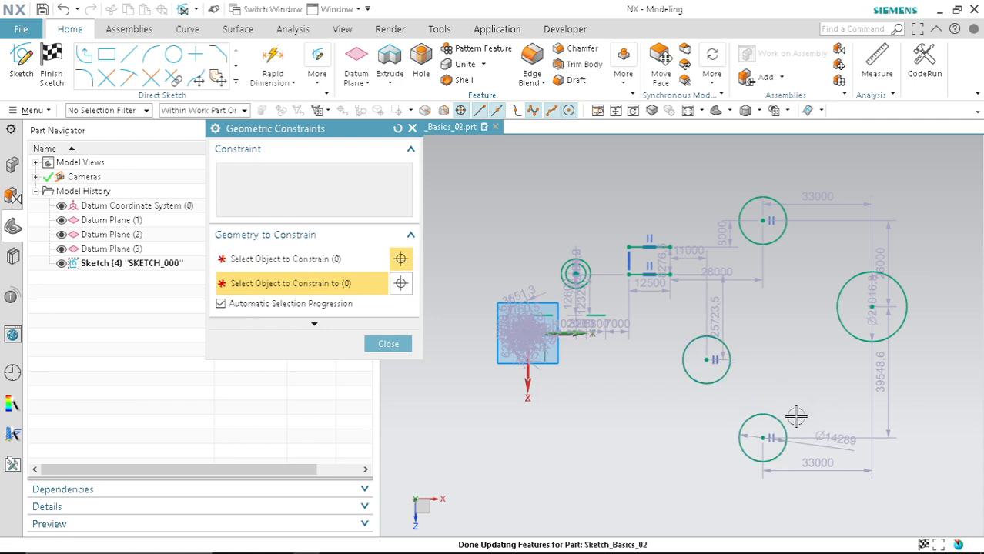
left_click(767, 415)
left_click(837, 305)
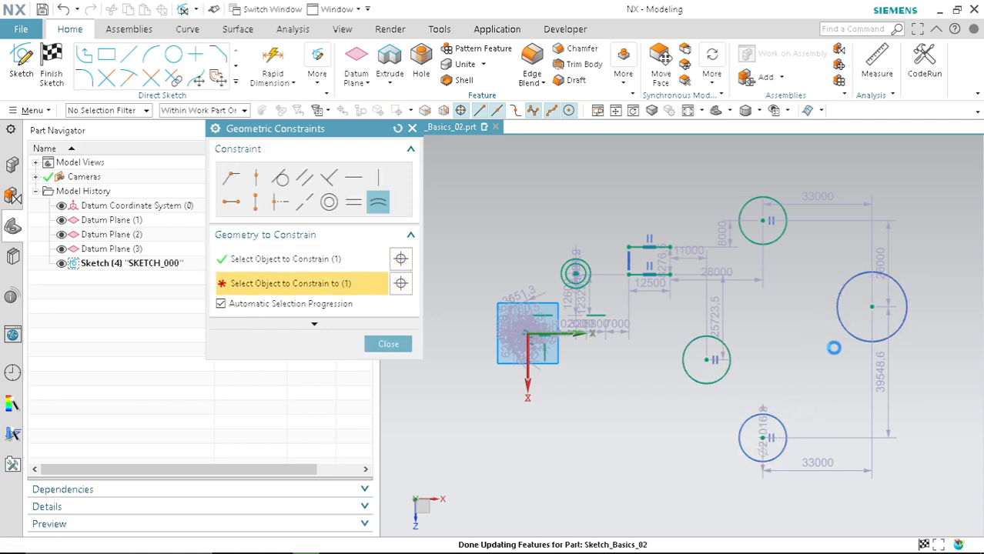
left_click(400, 344)
scroll(748, 304, "down", 4)
scroll(588, 268, "up", 2)
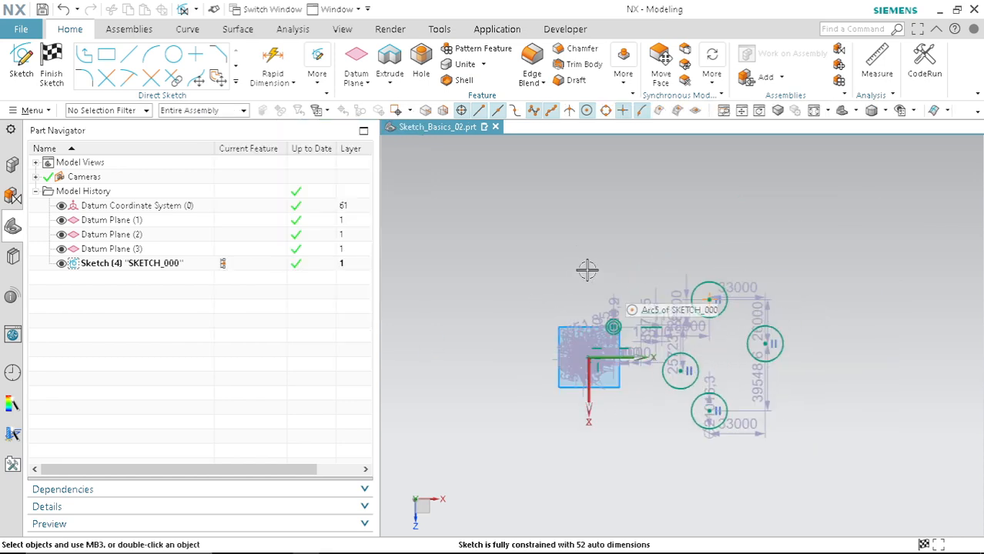
scroll(589, 268, "down", 2)
scroll(606, 269, "up", 5)
scroll(606, 270, "down", 5)
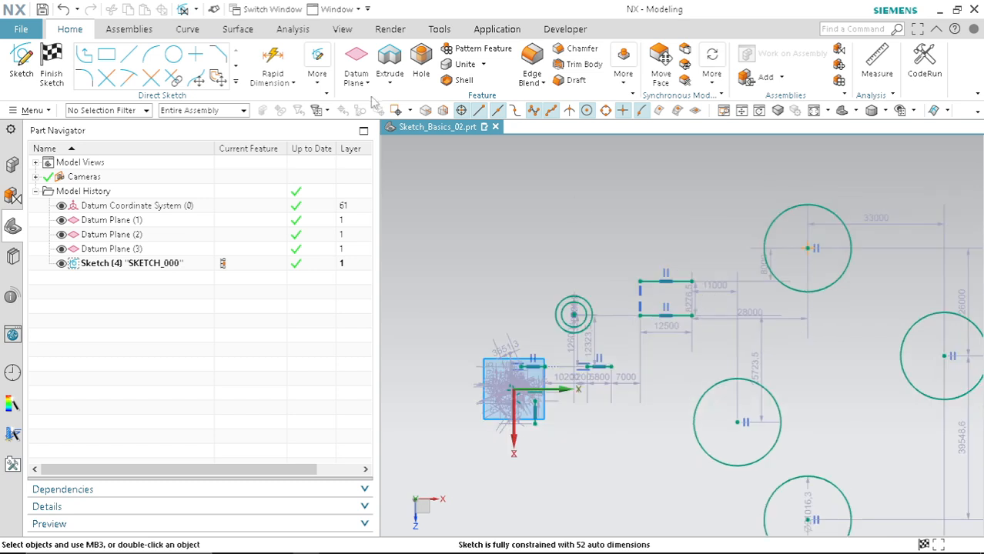
scroll(770, 377, "up", 3)
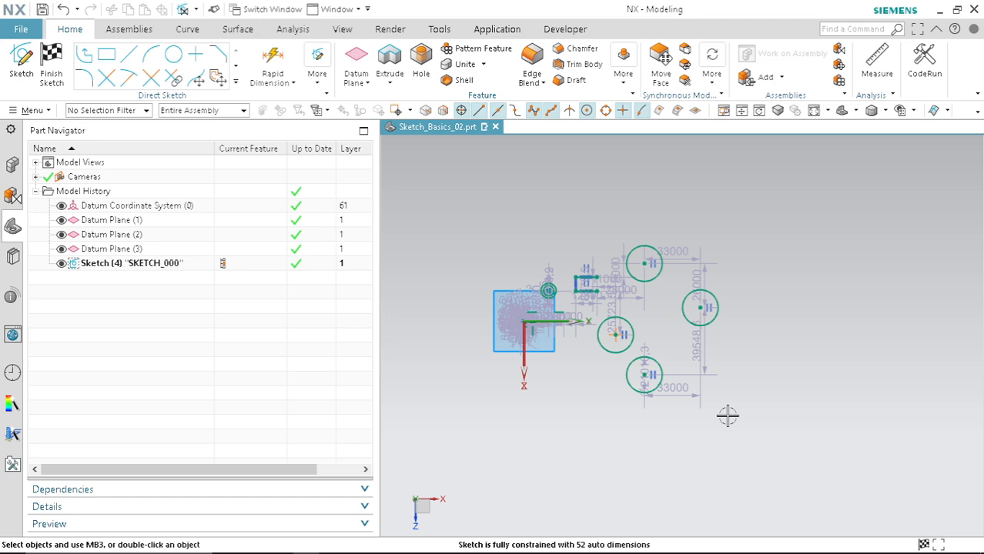
mouse_move(600, 553)
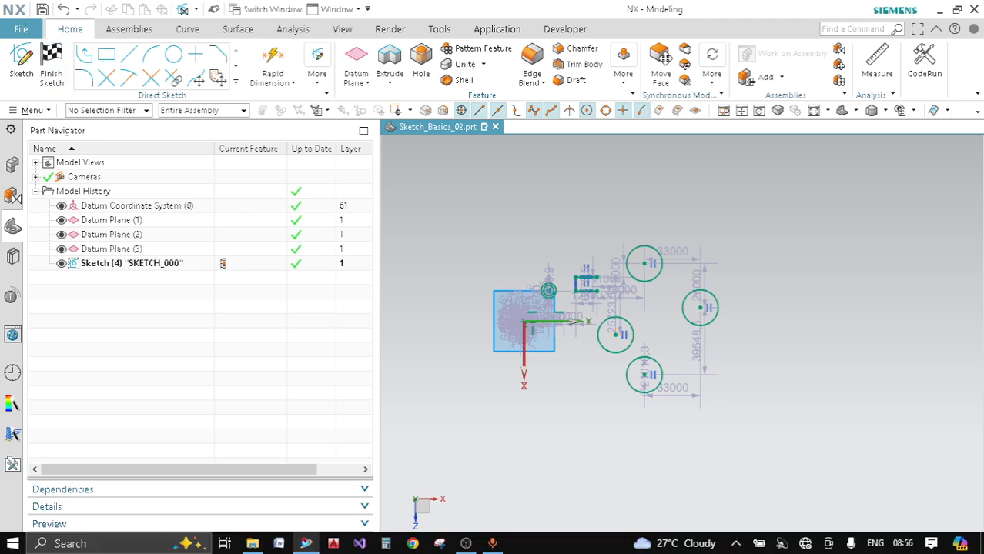